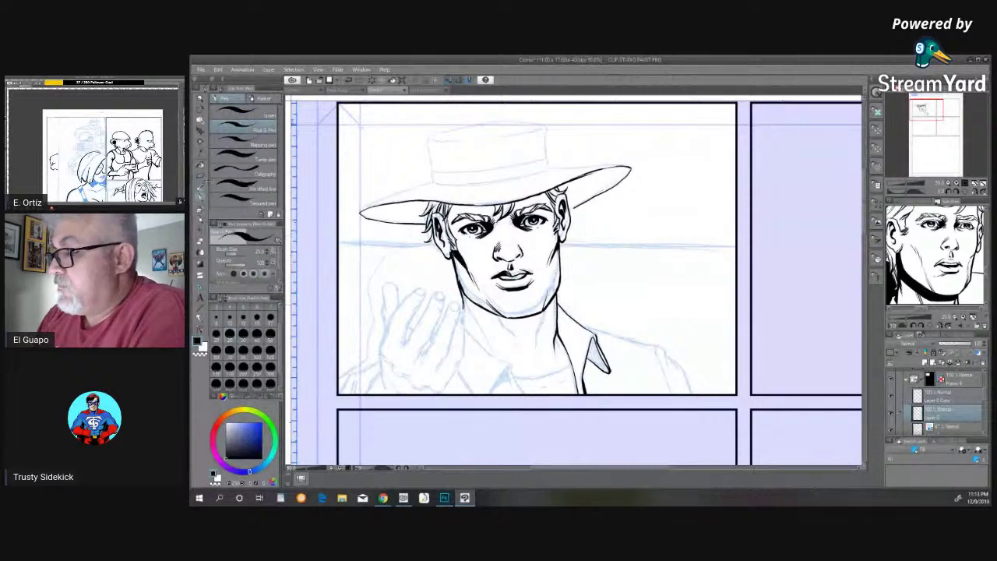
- Lasso the inked shirt collar and neck line beside the jaw, adjust them with a transform, and clear the selection
{"action": "key", "text": "m"}
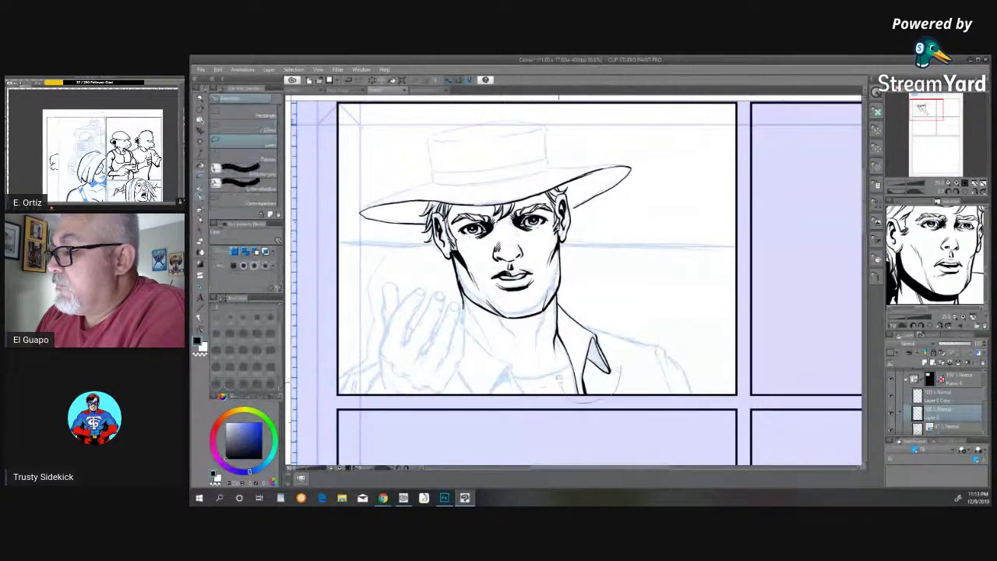
{"action": "mouse_move", "coordinate": [559, 379]}
{"action": "left_mouse_down"}
{"action": "mouse_move", "coordinate": [549, 332]}
{"action": "mouse_move", "coordinate": [565, 285]}
{"action": "mouse_move", "coordinate": [651, 302]}
{"action": "mouse_move", "coordinate": [641, 359]}
{"action": "mouse_move", "coordinate": [616, 372]}
{"action": "left_mouse_up"}
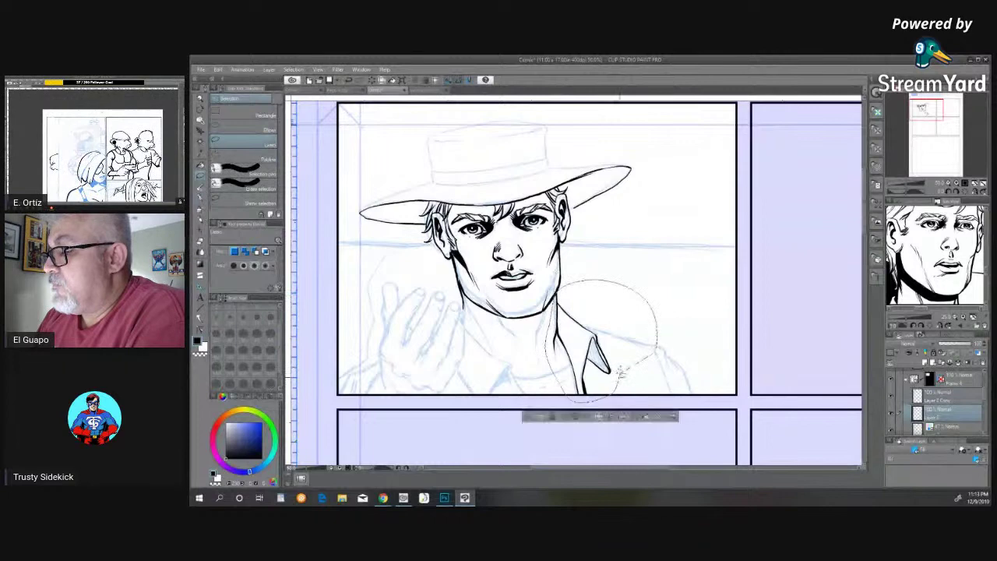
{"action": "left_click", "coordinate": [633, 418]}
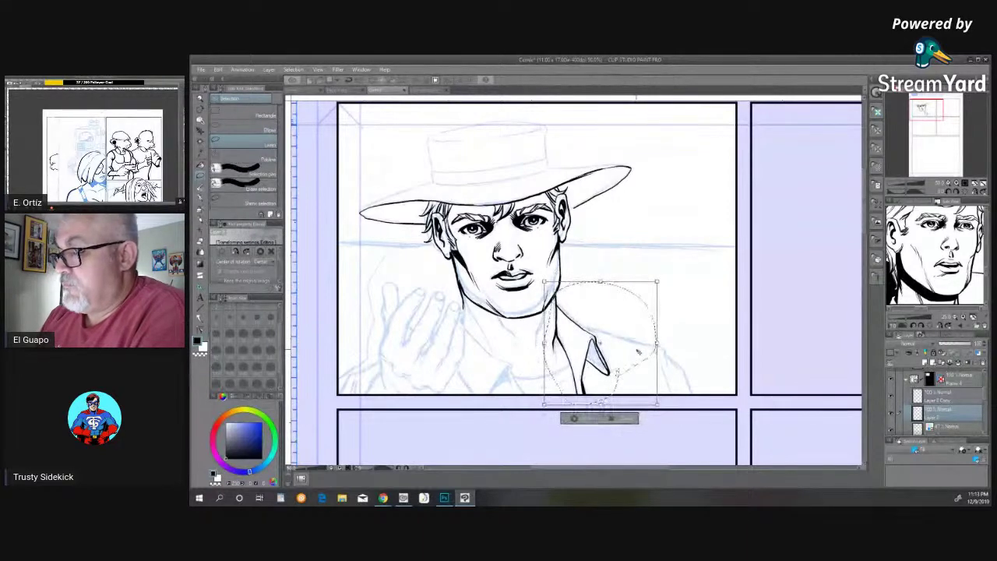
{"action": "left_click", "coordinate": [574, 419]}
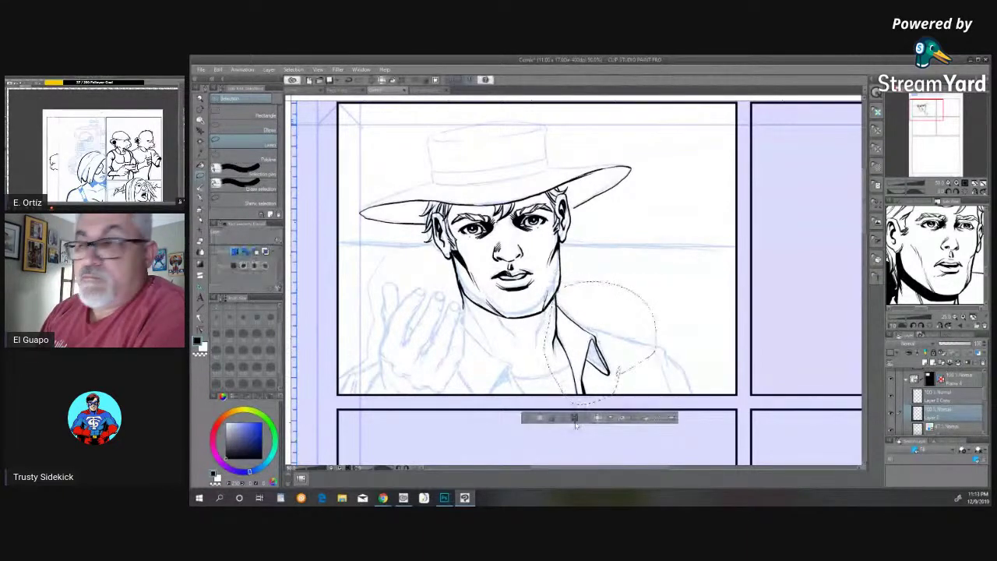
{"action": "left_click", "coordinate": [533, 420]}
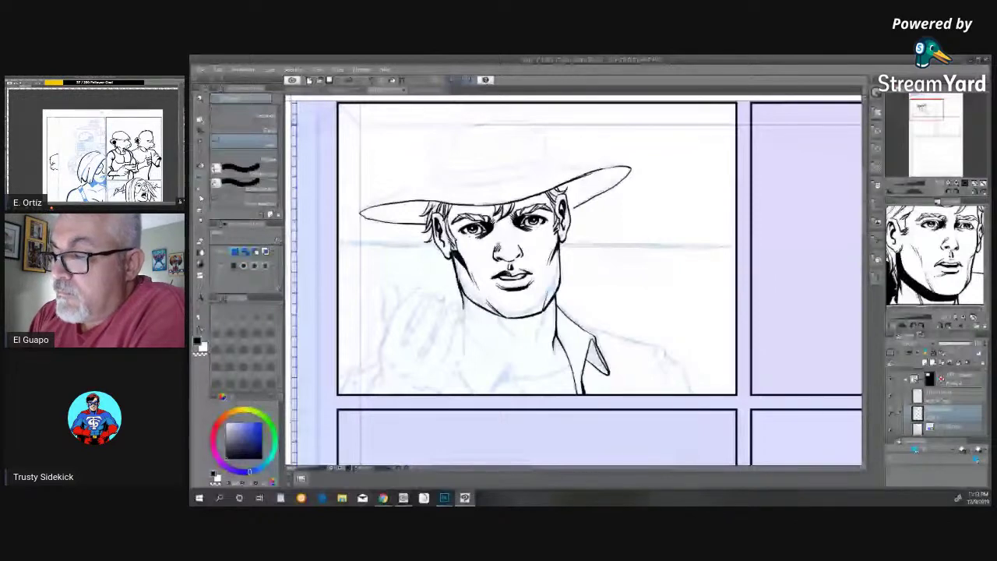
- Ink the middle fingers of the raised hand with the G-pen, following the blue sketch lines
{"action": "left_click", "coordinate": [199, 196]}
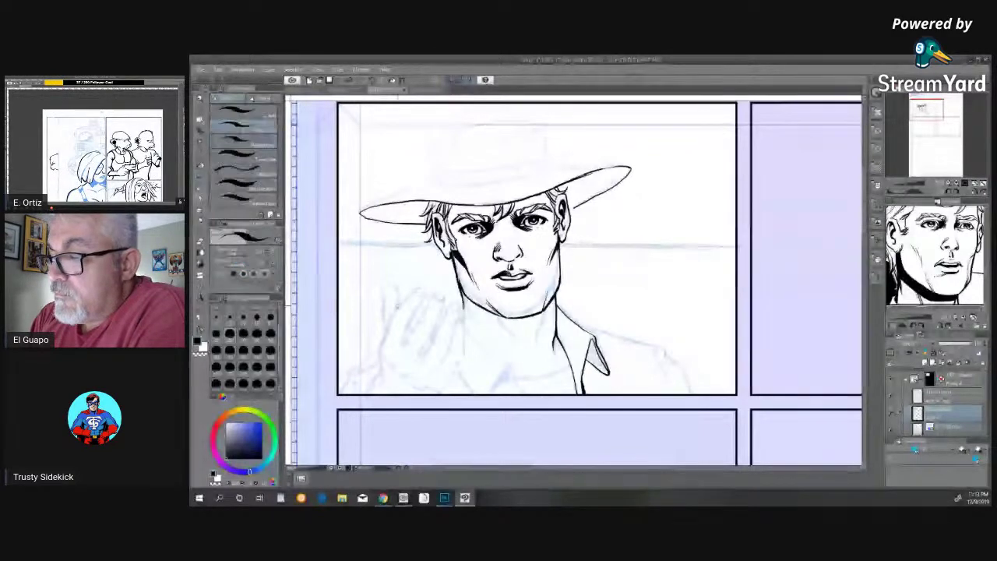
{"action": "left_click_drag", "start_coordinate": [399, 299], "coordinate": [387, 333]}
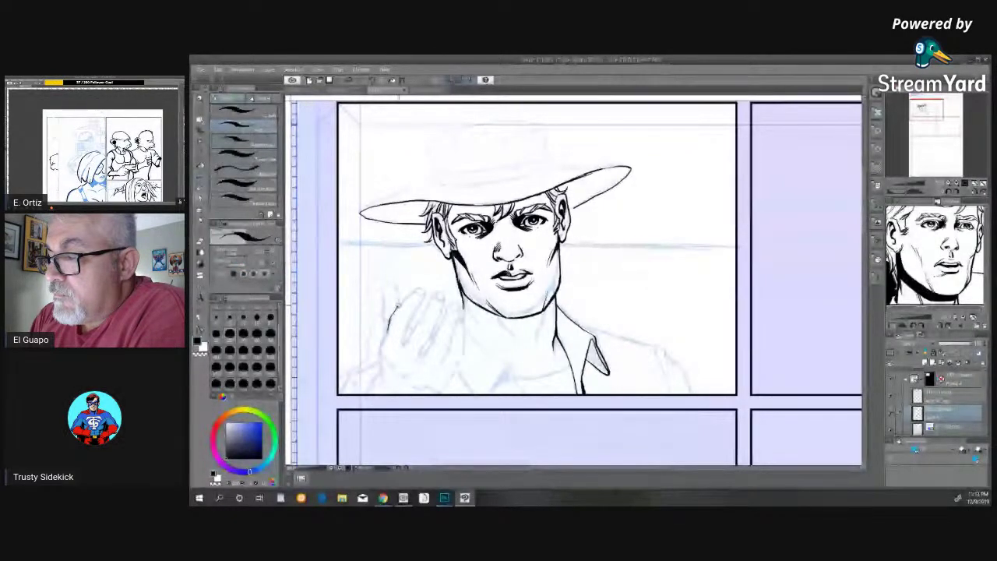
{"action": "mouse_move", "coordinate": [414, 290]}
{"action": "left_mouse_down"}
{"action": "mouse_move", "coordinate": [396, 308]}
{"action": "mouse_move", "coordinate": [429, 292]}
{"action": "mouse_move", "coordinate": [406, 341]}
{"action": "left_mouse_up"}
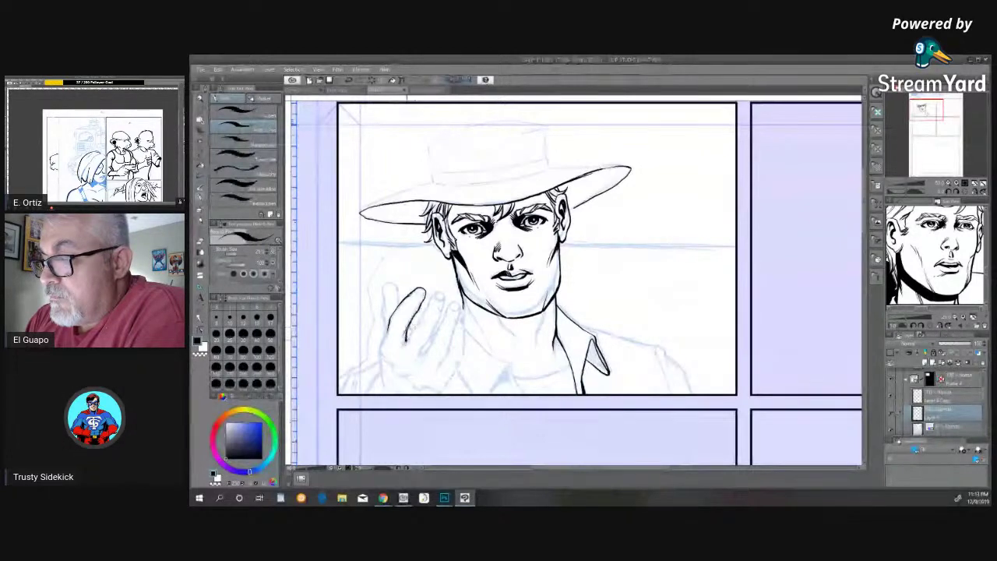
{"action": "left_click_drag", "start_coordinate": [422, 317], "coordinate": [405, 344]}
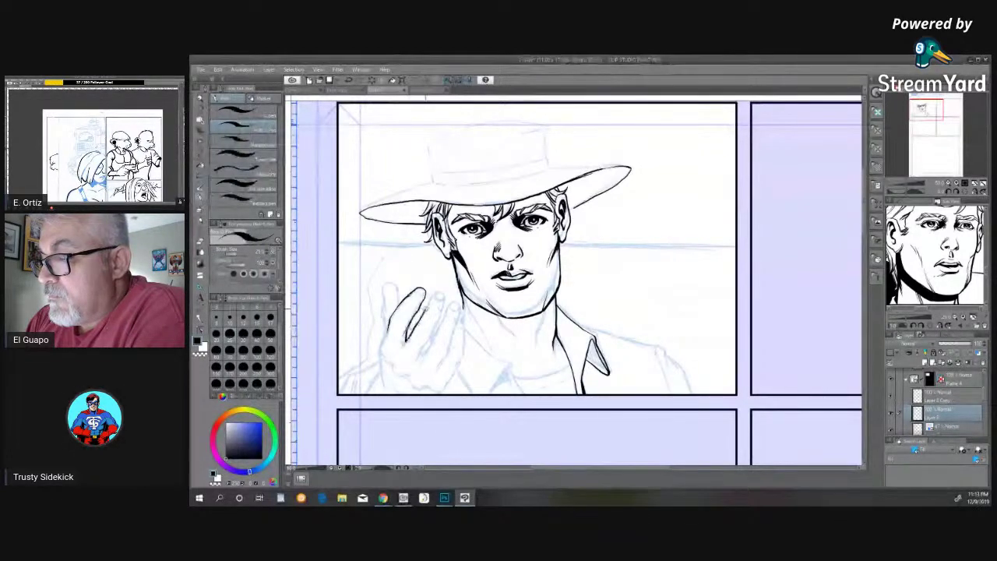
{"action": "mouse_move", "coordinate": [436, 291]}
{"action": "left_mouse_down"}
{"action": "mouse_move", "coordinate": [424, 310]}
{"action": "mouse_move", "coordinate": [445, 294]}
{"action": "mouse_move", "coordinate": [444, 303]}
{"action": "mouse_move", "coordinate": [422, 356]}
{"action": "left_mouse_up"}
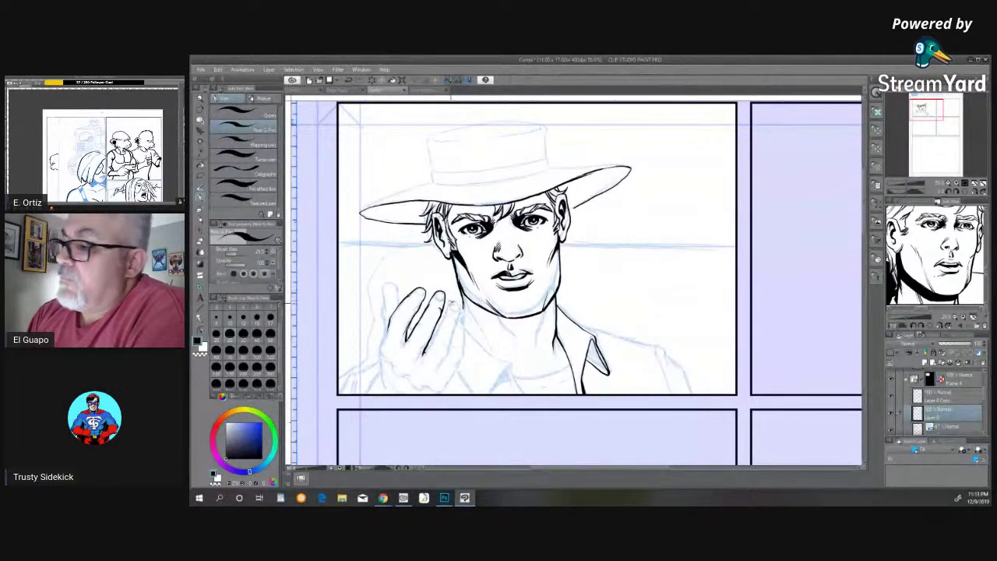
{"action": "left_click_drag", "start_coordinate": [452, 302], "coordinate": [427, 351]}
{"action": "mouse_move", "coordinate": [452, 302]}
{"action": "left_mouse_down"}
{"action": "mouse_move", "coordinate": [456, 333]}
{"action": "mouse_move", "coordinate": [436, 370]}
{"action": "left_mouse_up"}
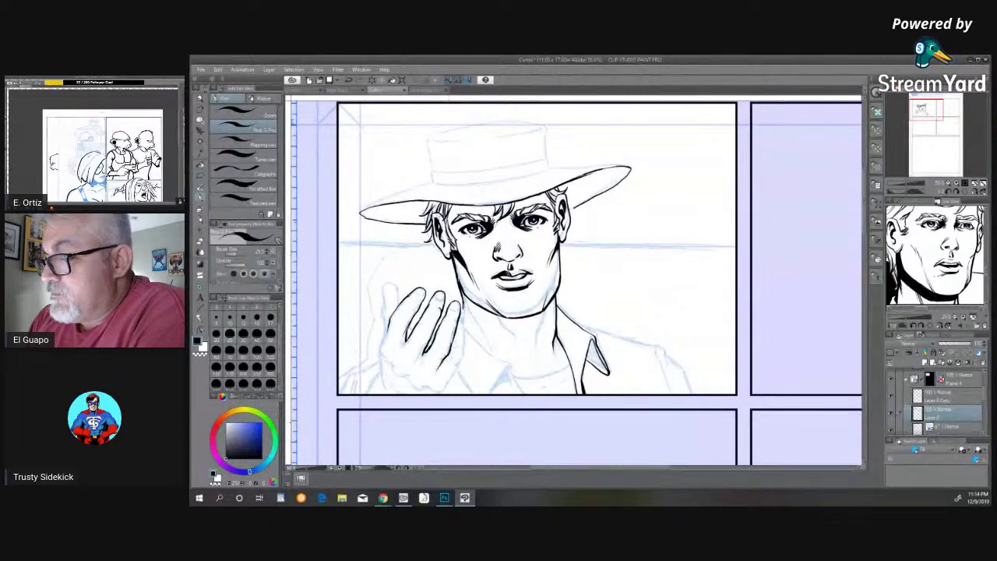
- Ink the remaining finger, the outer edges of the palm and the wrist of the raised hand
{"action": "mouse_move", "coordinate": [461, 320]}
{"action": "left_mouse_down"}
{"action": "mouse_move", "coordinate": [464, 356]}
{"action": "mouse_move", "coordinate": [444, 391]}
{"action": "left_mouse_up"}
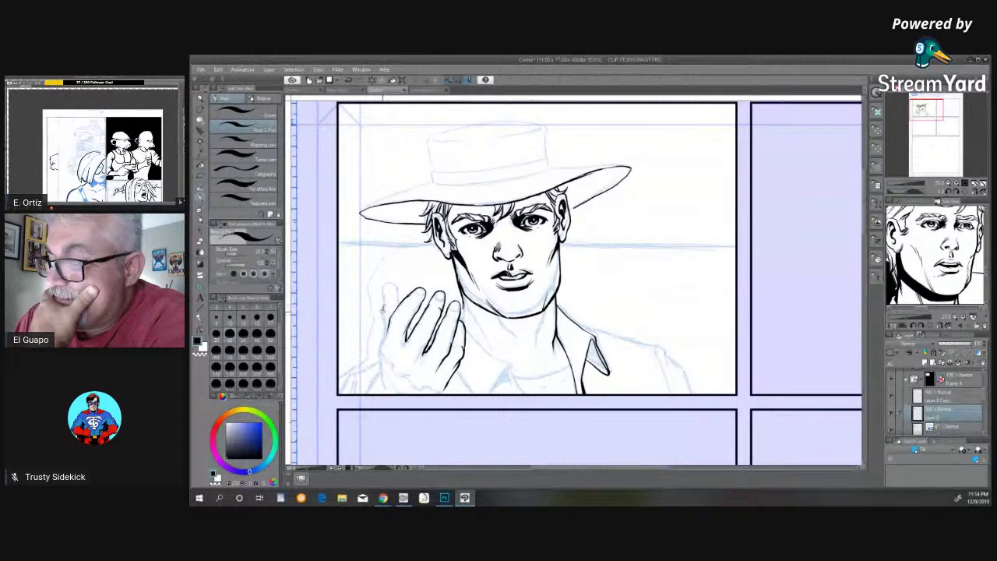
{"action": "mouse_move", "coordinate": [382, 308]}
{"action": "left_mouse_down"}
{"action": "mouse_move", "coordinate": [388, 337]}
{"action": "mouse_move", "coordinate": [383, 289]}
{"action": "mouse_move", "coordinate": [399, 285]}
{"action": "mouse_move", "coordinate": [379, 352]}
{"action": "mouse_move", "coordinate": [393, 378]}
{"action": "left_mouse_up"}
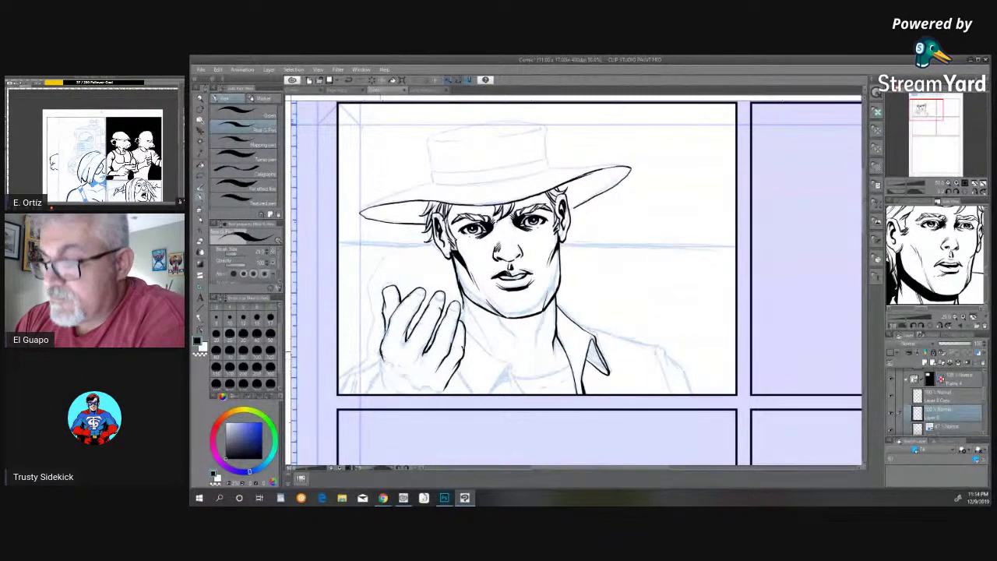
{"action": "left_click_drag", "start_coordinate": [380, 348], "coordinate": [387, 386]}
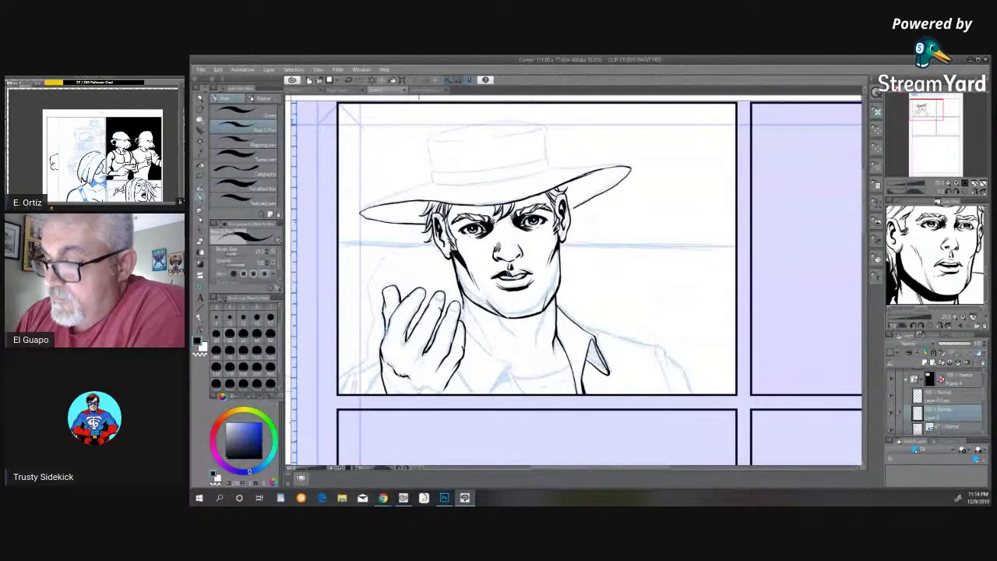
{"action": "mouse_move", "coordinate": [411, 392]}
{"action": "left_mouse_down"}
{"action": "mouse_move", "coordinate": [430, 382]}
{"action": "mouse_move", "coordinate": [446, 393]}
{"action": "left_mouse_up"}
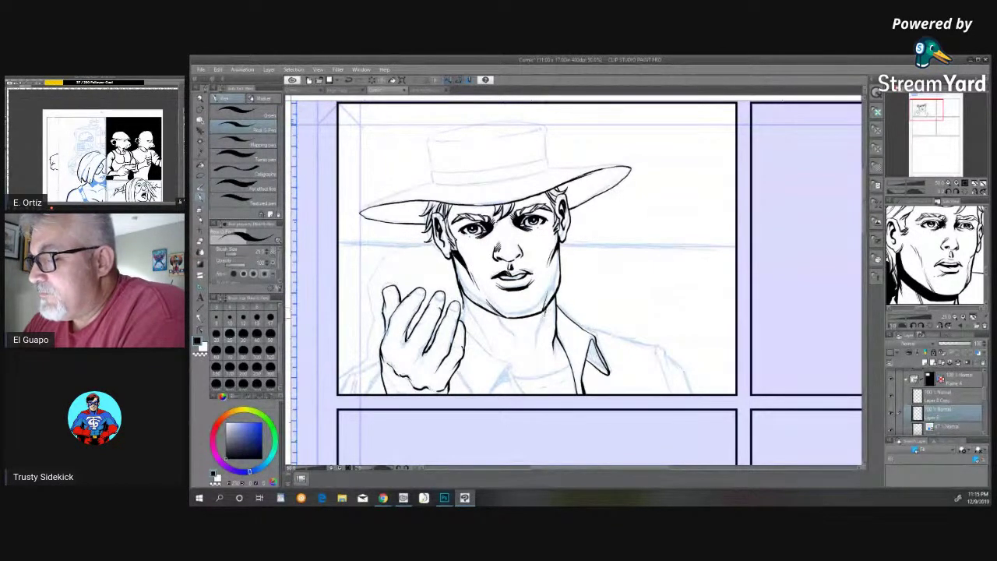
- Ink the cowboy's neck and clothing, covering the tendons, open collar with black shadow, undershirt neckline and shoulder outlines
{"action": "left_click_drag", "start_coordinate": [544, 317], "coordinate": [534, 335]}
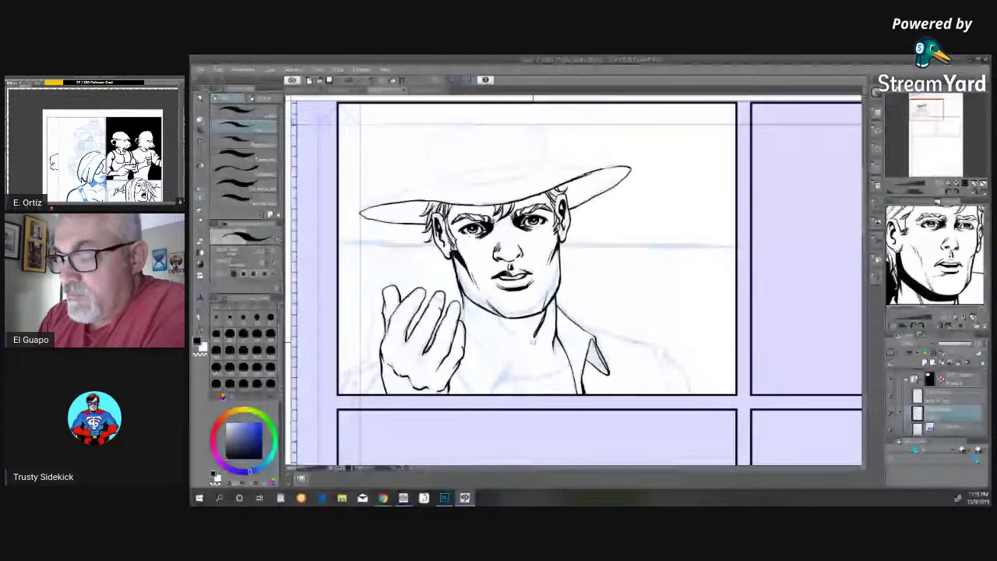
{"action": "left_click_drag", "start_coordinate": [534, 338], "coordinate": [535, 357]}
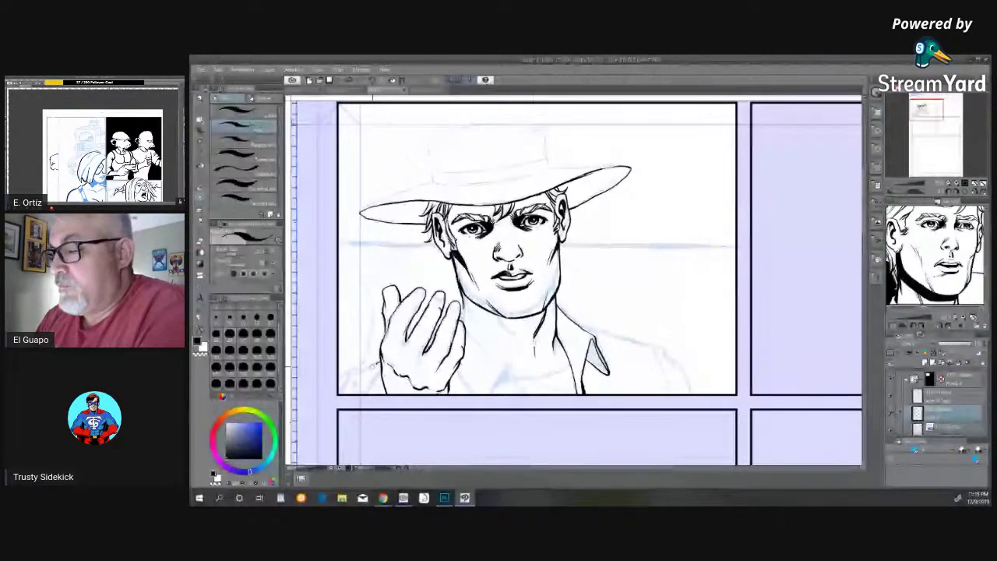
{"action": "left_click_drag", "start_coordinate": [376, 364], "coordinate": [350, 385]}
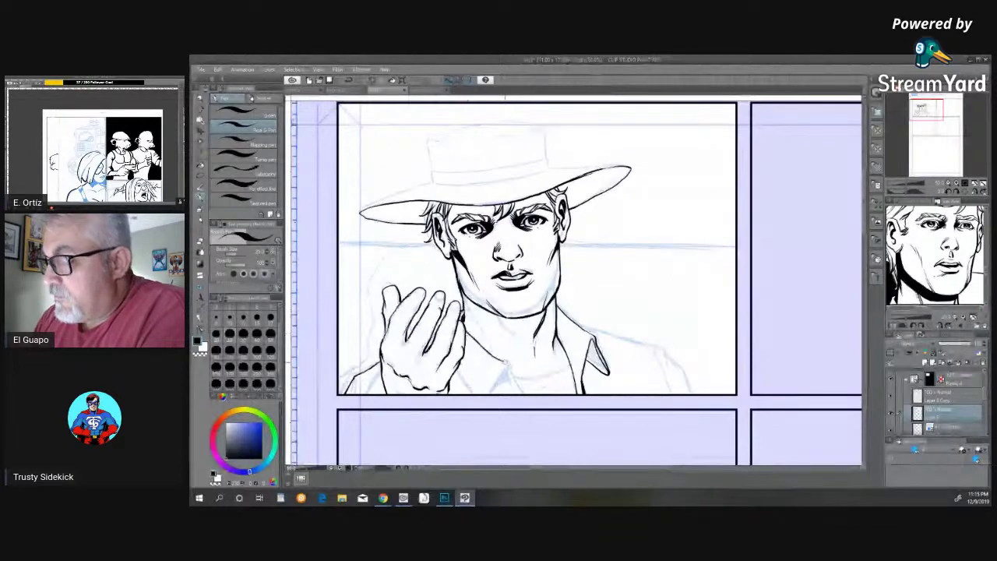
{"action": "mouse_move", "coordinate": [517, 363]}
{"action": "left_mouse_down"}
{"action": "mouse_move", "coordinate": [507, 393]}
{"action": "mouse_move", "coordinate": [492, 384]}
{"action": "mouse_move", "coordinate": [487, 394]}
{"action": "mouse_move", "coordinate": [501, 388]}
{"action": "mouse_move", "coordinate": [472, 393]}
{"action": "left_mouse_up"}
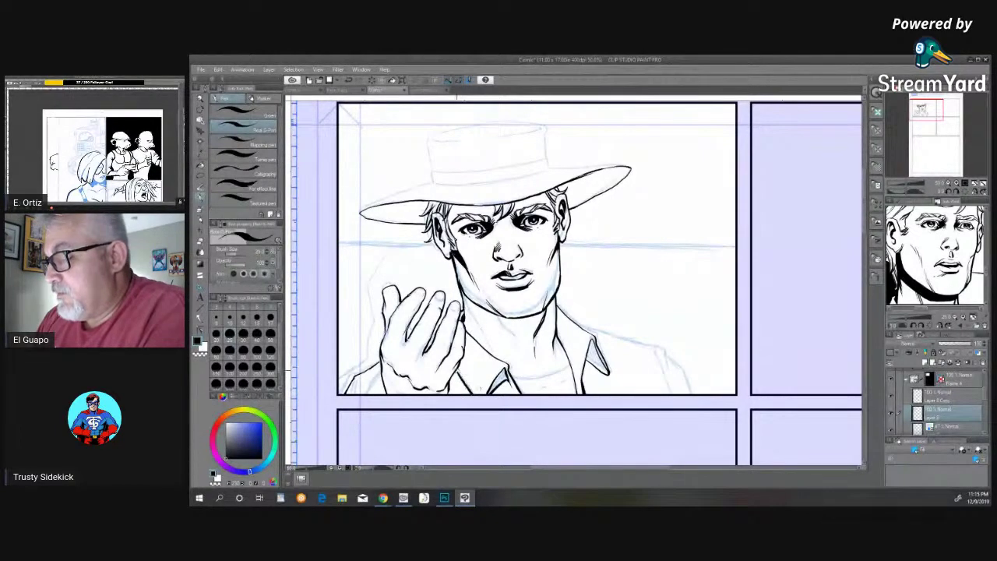
{"action": "mouse_move", "coordinate": [507, 367]}
{"action": "left_mouse_down"}
{"action": "mouse_move", "coordinate": [486, 394]}
{"action": "mouse_move", "coordinate": [503, 382]}
{"action": "left_mouse_up"}
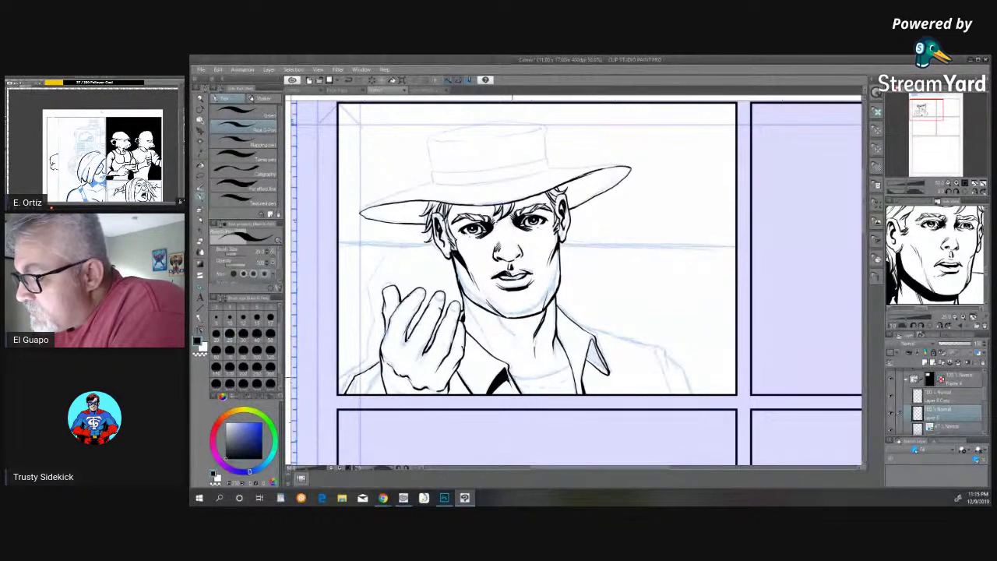
{"action": "left_click_drag", "start_coordinate": [513, 382], "coordinate": [573, 363]}
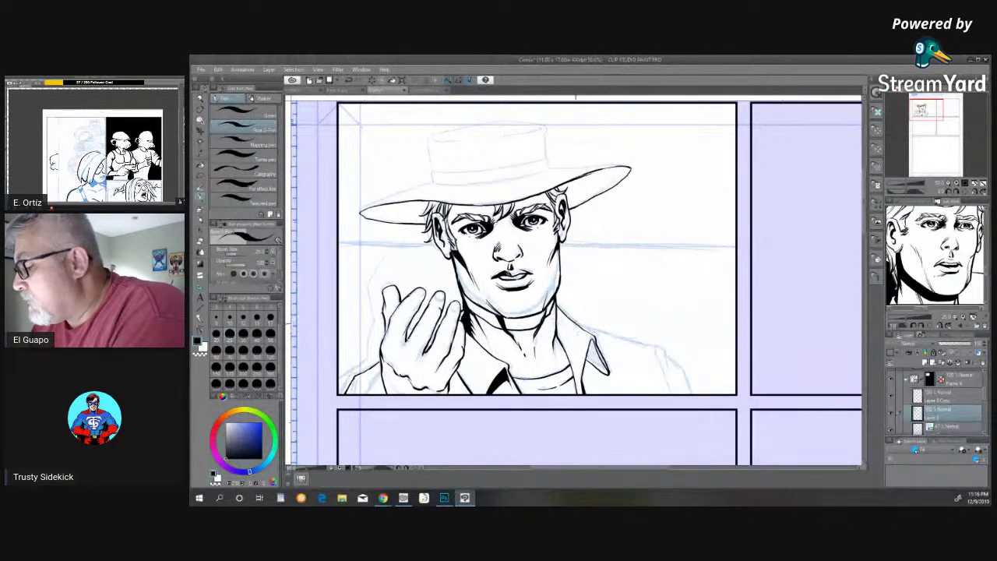
{"action": "mouse_move", "coordinate": [575, 327]}
{"action": "left_mouse_down"}
{"action": "mouse_move", "coordinate": [667, 355]}
{"action": "mouse_move", "coordinate": [690, 394]}
{"action": "left_mouse_up"}
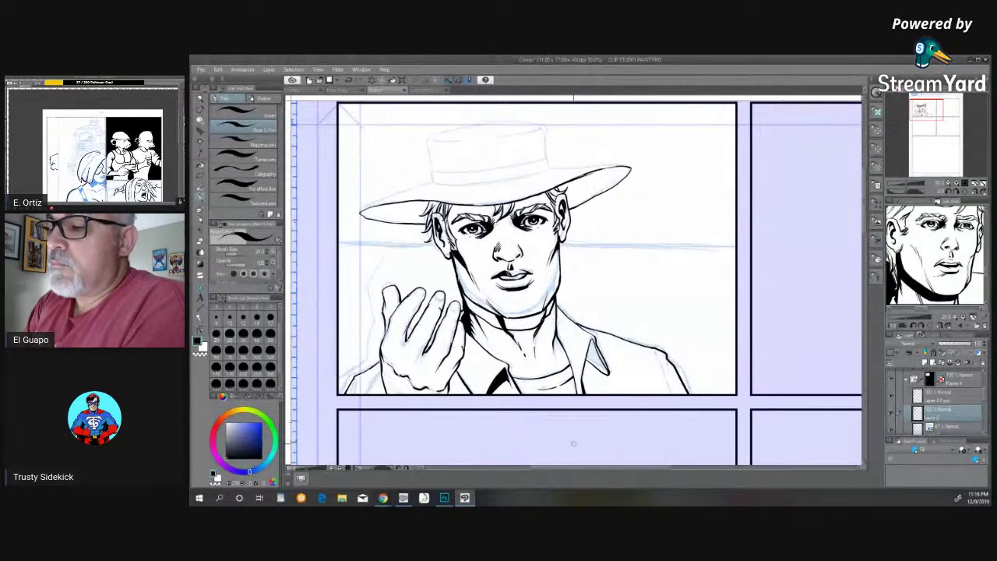
- Ink the upper edge of the hat brim on both sides of the crown
{"action": "left_click_drag", "start_coordinate": [360, 211], "coordinate": [433, 180]}
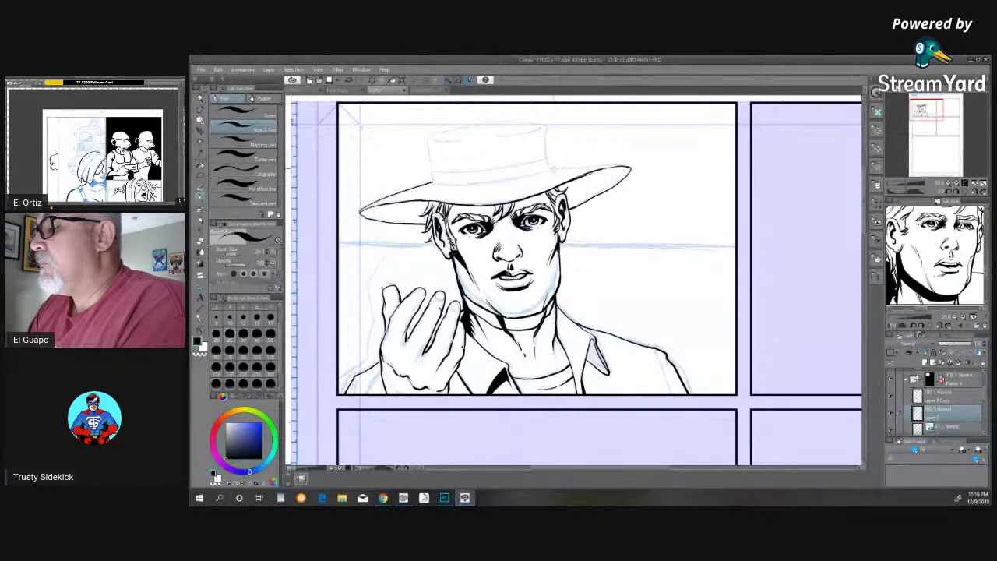
{"action": "left_click_drag", "start_coordinate": [549, 170], "coordinate": [631, 166]}
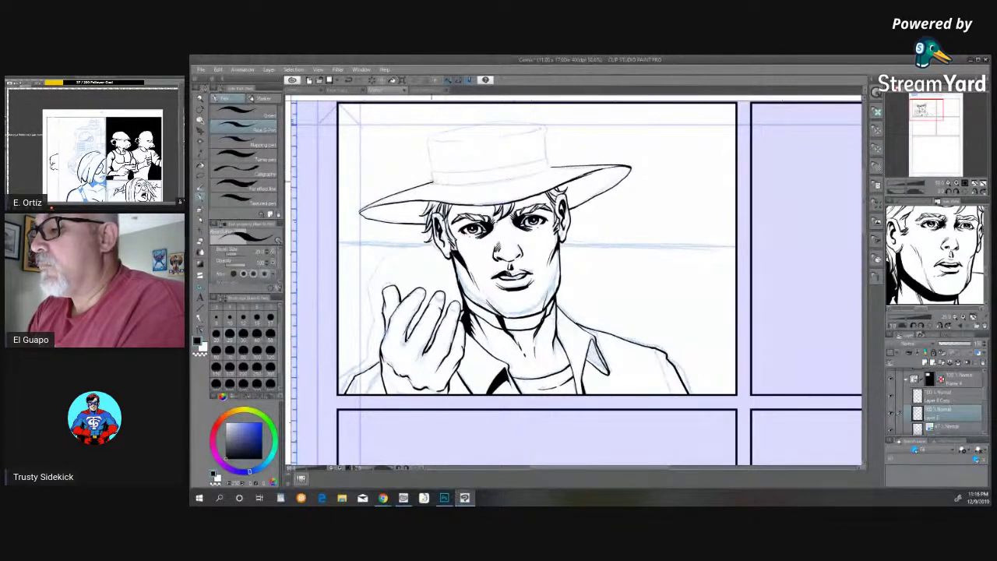
{"action": "left_click_drag", "start_coordinate": [433, 180], "coordinate": [550, 166]}
{"action": "mouse_move", "coordinate": [432, 172]}
{"action": "left_mouse_down"}
{"action": "mouse_move", "coordinate": [548, 156]}
{"action": "mouse_move", "coordinate": [551, 167]}
{"action": "left_mouse_up"}
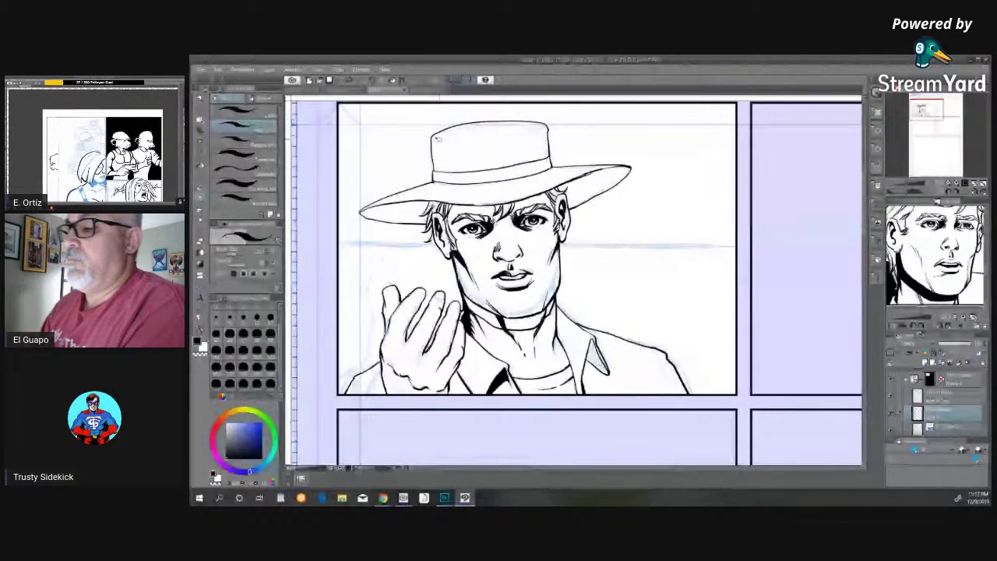
{"action": "left_click_drag", "start_coordinate": [436, 139], "coordinate": [534, 134]}
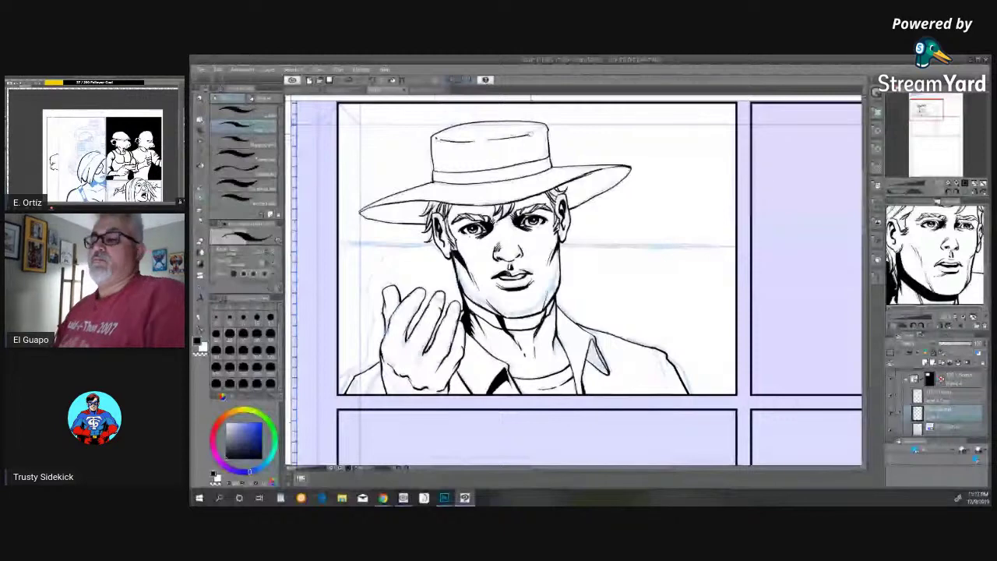
{"action": "key", "text": "p"}
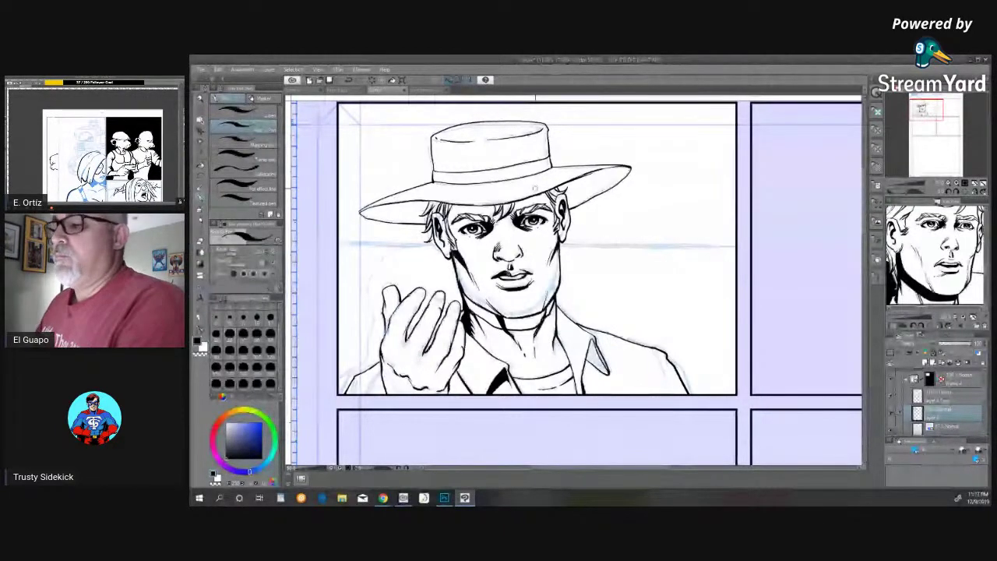
{"action": "key", "text": "ctrl+z"}
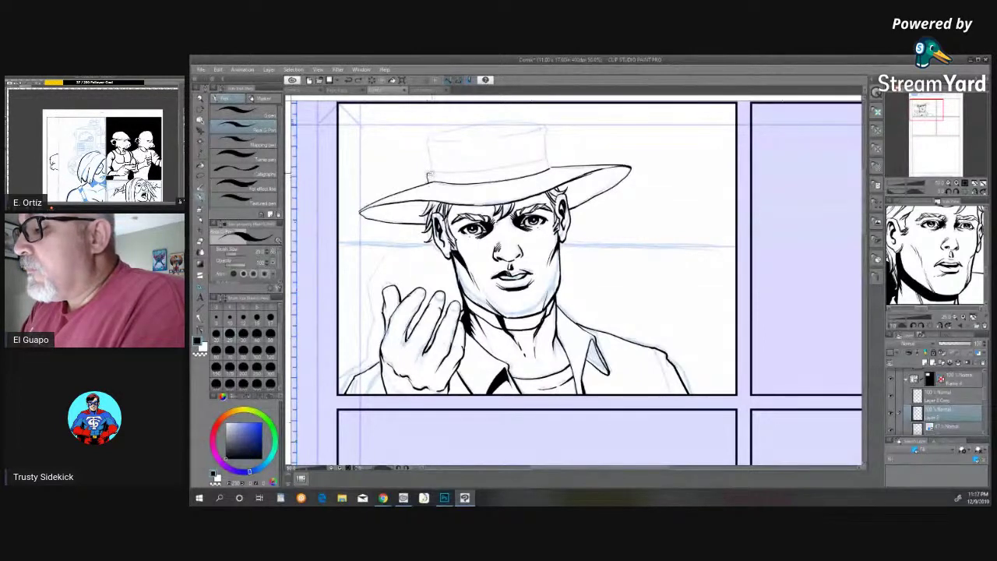
- Ink the hat band and a slightly wider crown, adding broken crease lines just below the crown's top edge
{"action": "mouse_move", "coordinate": [428, 175]}
{"action": "left_mouse_down"}
{"action": "mouse_move", "coordinate": [550, 158]}
{"action": "mouse_move", "coordinate": [556, 166]}
{"action": "left_mouse_up"}
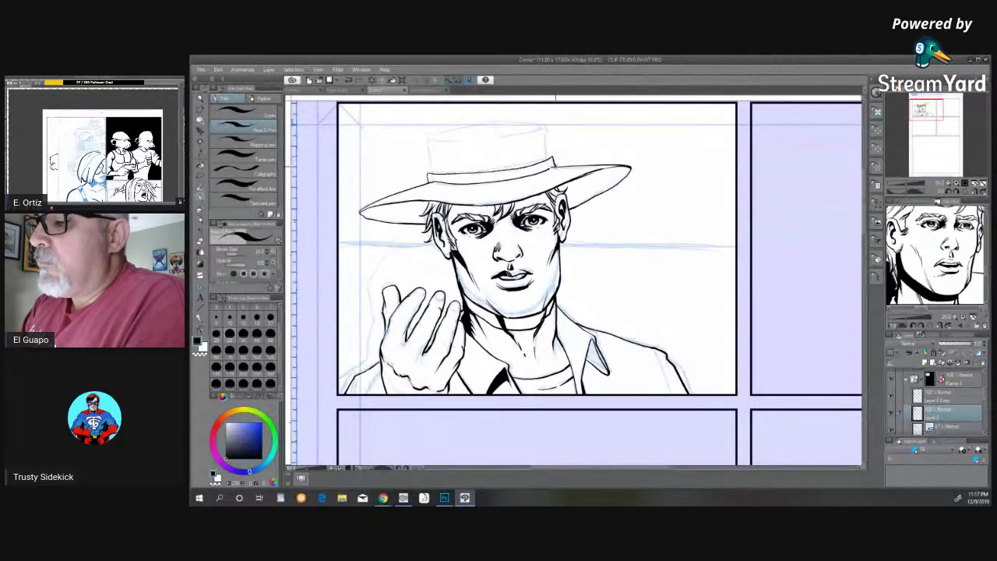
{"action": "mouse_move", "coordinate": [428, 173]}
{"action": "left_mouse_down"}
{"action": "mouse_move", "coordinate": [425, 133]}
{"action": "mouse_move", "coordinate": [456, 123]}
{"action": "mouse_move", "coordinate": [545, 119]}
{"action": "mouse_move", "coordinate": [552, 158]}
{"action": "left_mouse_up"}
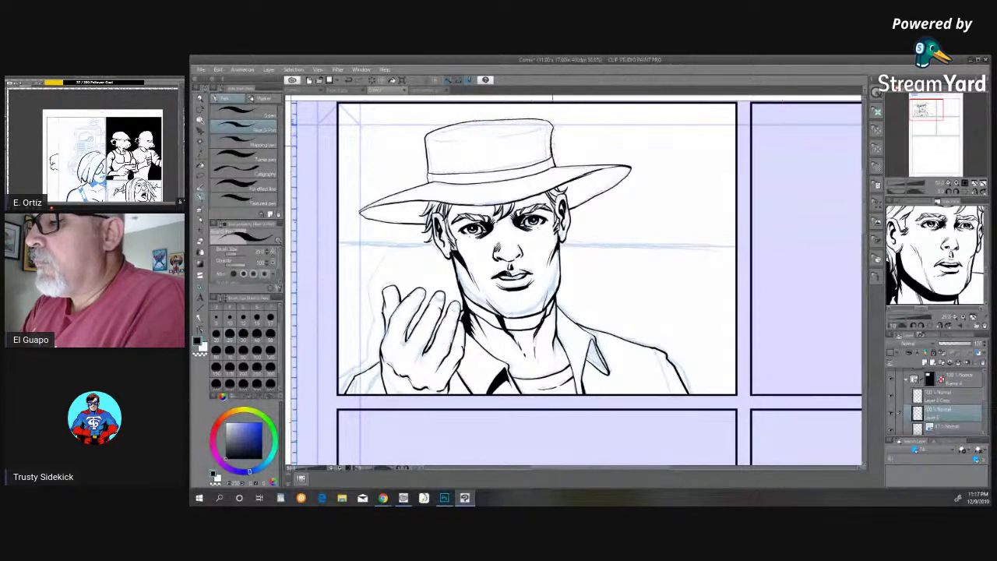
{"action": "left_click_drag", "start_coordinate": [433, 134], "coordinate": [478, 139]}
{"action": "left_click_drag", "start_coordinate": [492, 138], "coordinate": [530, 133]}
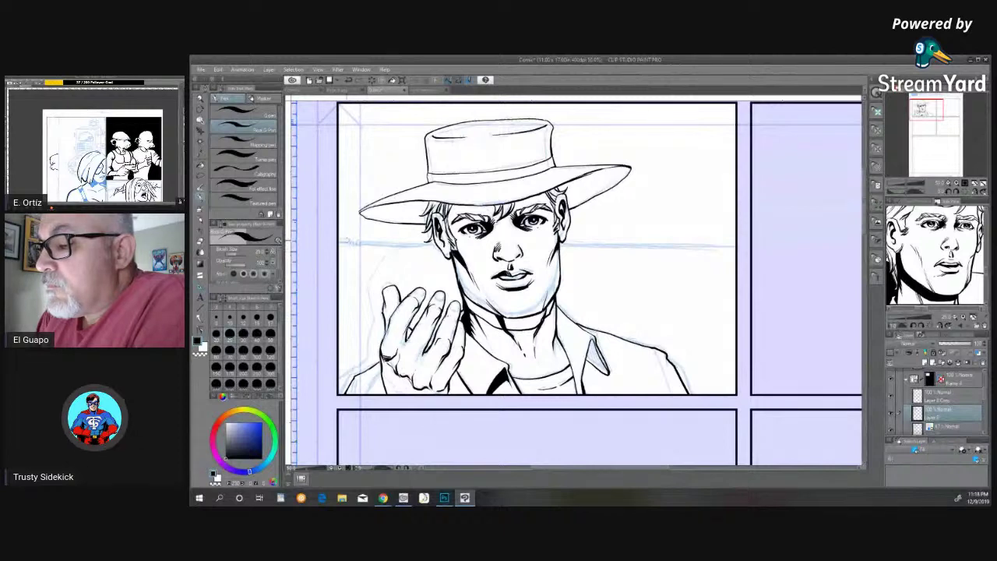
- Ink the horizon line on both sides of the head and add hair strands behind the jaw
{"action": "left_click_drag", "start_coordinate": [341, 238], "coordinate": [431, 243]}
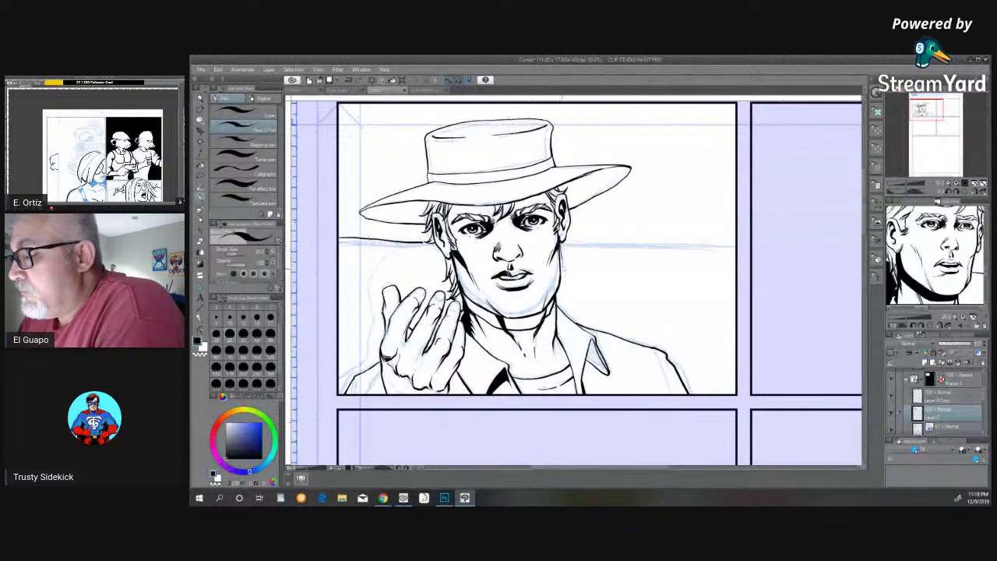
{"action": "left_click_drag", "start_coordinate": [561, 255], "coordinate": [560, 272]}
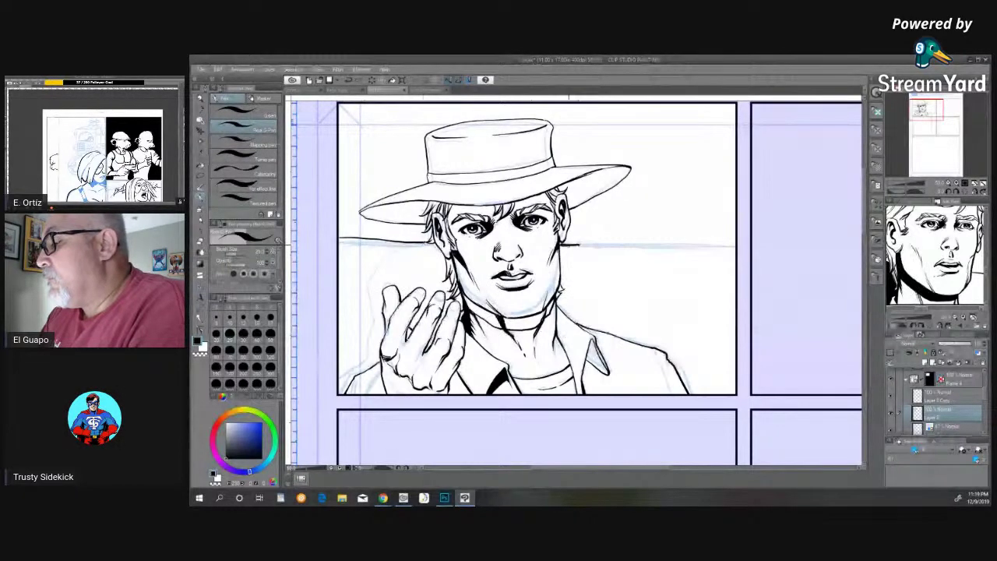
{"action": "left_click_drag", "start_coordinate": [578, 246], "coordinate": [740, 248]}
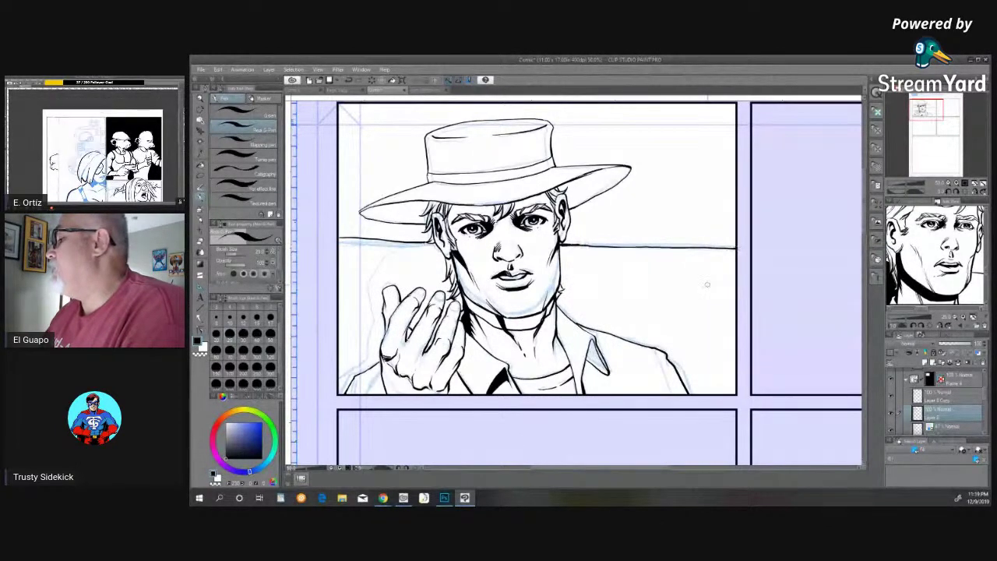
- Bring the figure in the checked shirt into view in the reference artwork
{"action": "left_click_drag", "start_coordinate": [940, 247], "coordinate": [935, 287]}
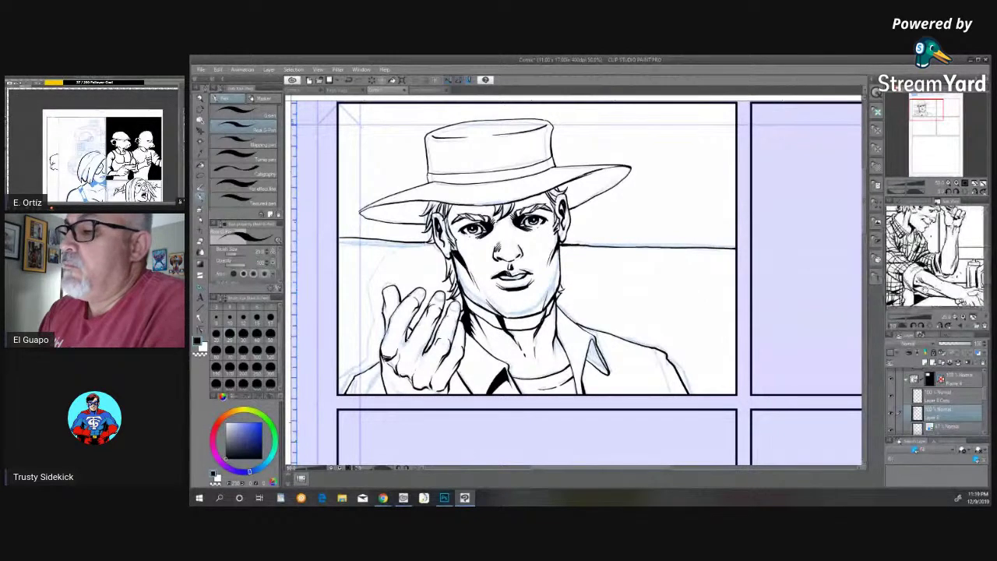
- Ink the hat band's shadow and highlight lines, and add a dark shadow between the thumb and fingers of the raised hand
{"action": "left_click_drag", "start_coordinate": [936, 246], "coordinate": [933, 268]}
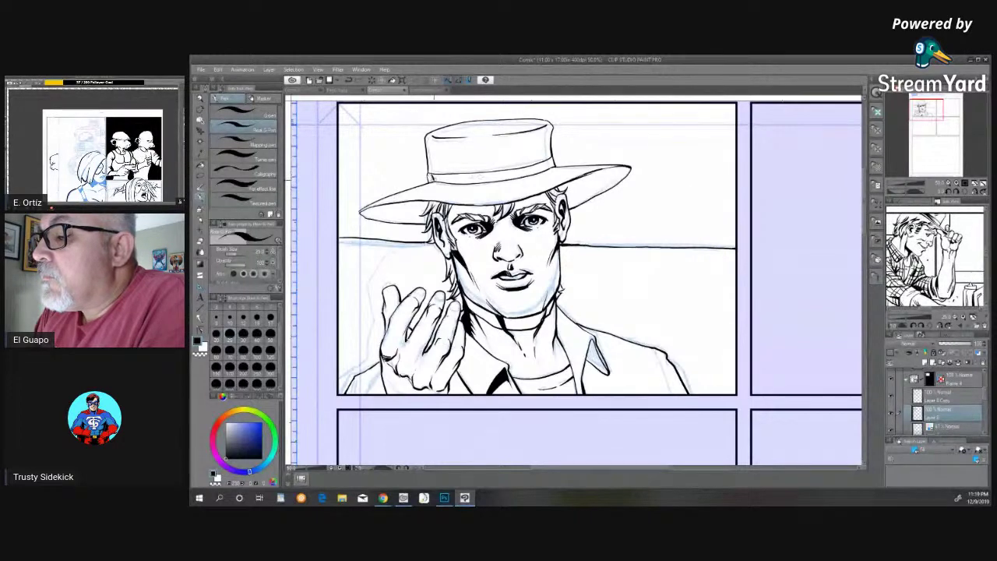
{"action": "left_click_drag", "start_coordinate": [442, 176], "coordinate": [525, 178]}
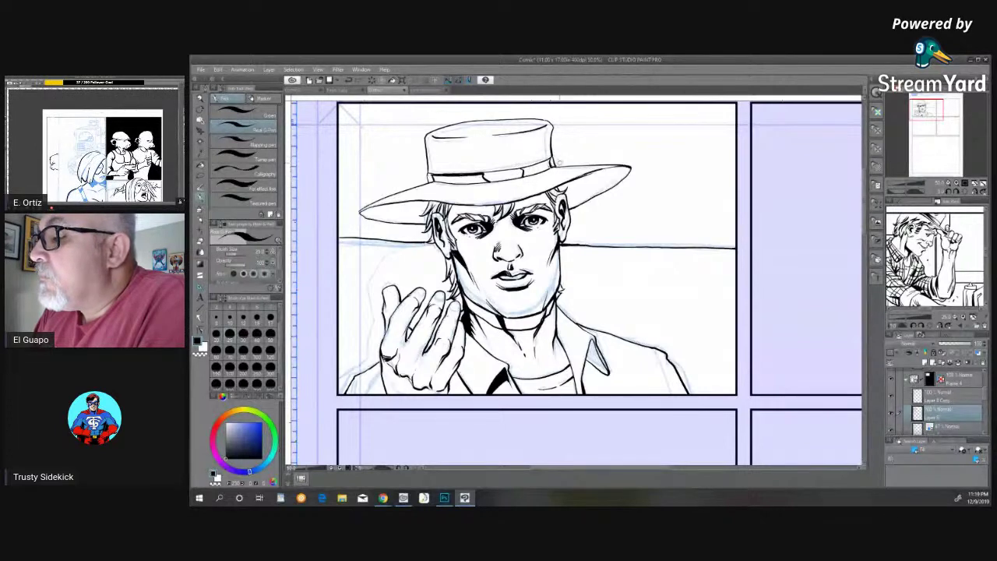
{"action": "mouse_move", "coordinate": [515, 169]}
{"action": "left_mouse_down"}
{"action": "mouse_move", "coordinate": [528, 172]}
{"action": "mouse_move", "coordinate": [501, 176]}
{"action": "left_mouse_up"}
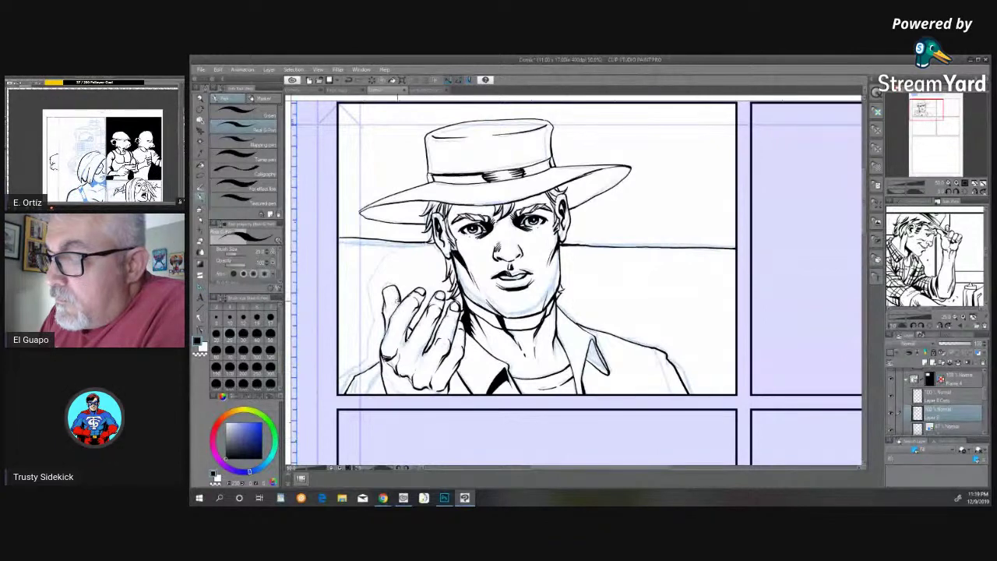
{"action": "mouse_move", "coordinate": [398, 299]}
{"action": "left_mouse_down"}
{"action": "mouse_move", "coordinate": [388, 329]}
{"action": "mouse_move", "coordinate": [388, 318]}
{"action": "left_mouse_up"}
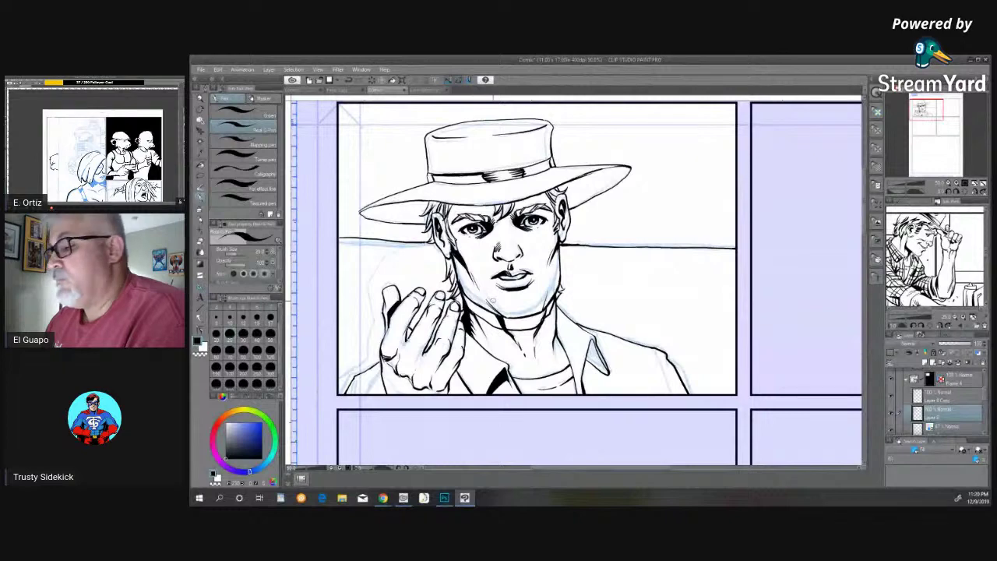
- Check which layer holds the inks and hide the blue pencil sketch layer
{"action": "left_click", "coordinate": [892, 414]}
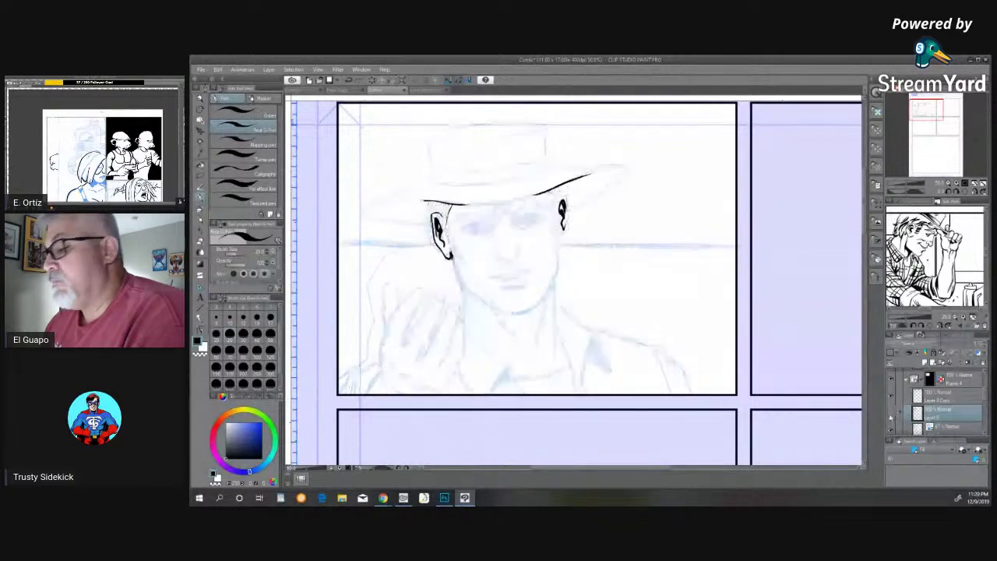
{"action": "left_click", "coordinate": [892, 414]}
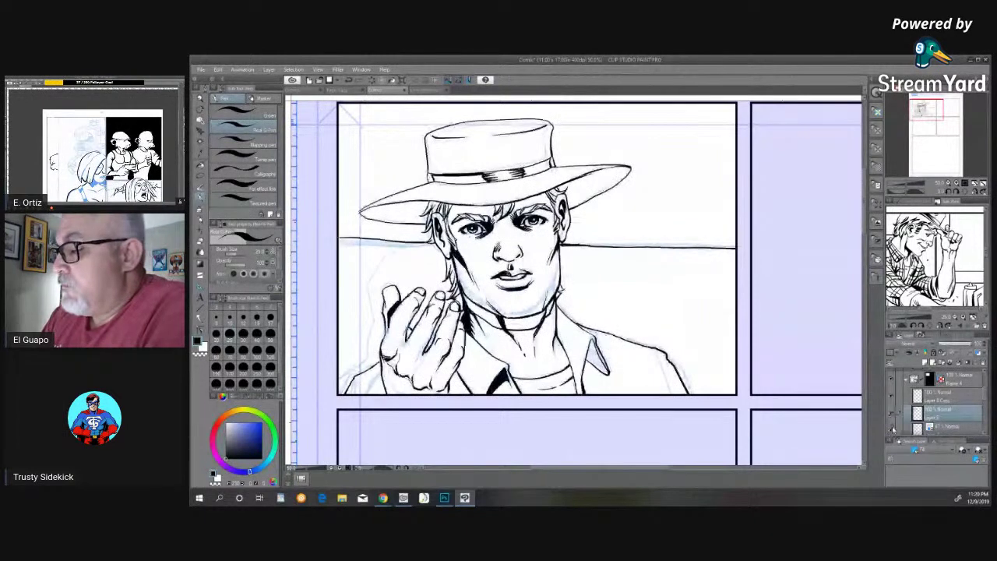
{"action": "left_click", "coordinate": [892, 429]}
- Fill the shadow under the chin and the hat band on both sides of its highlight with solid black
{"action": "key", "text": "g"}
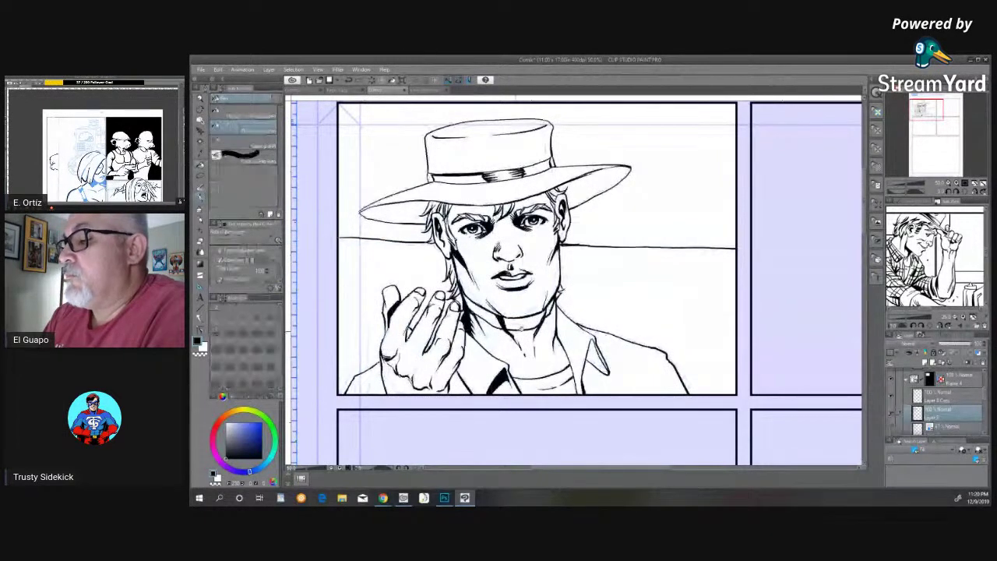
{"action": "left_click", "coordinate": [526, 321]}
{"action": "left_click", "coordinate": [488, 315]}
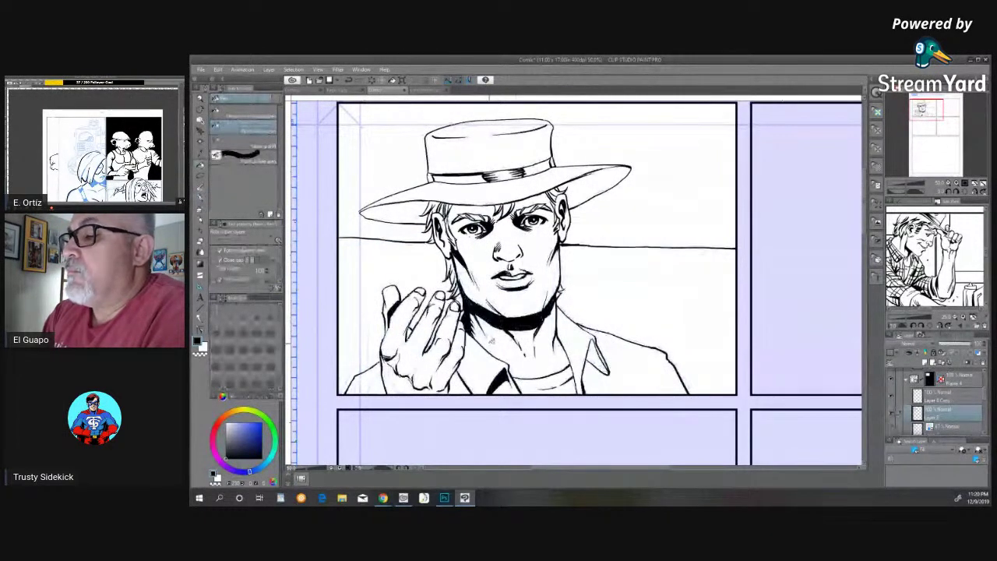
{"action": "key", "text": "g"}
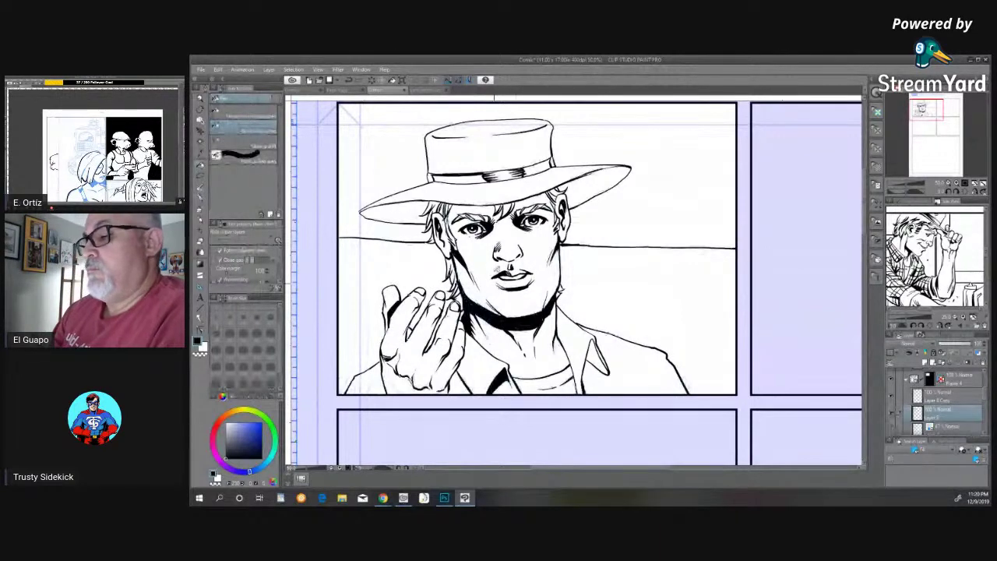
{"action": "left_click", "coordinate": [459, 181]}
{"action": "left_click", "coordinate": [536, 168]}
{"action": "left_click", "coordinate": [437, 369]}
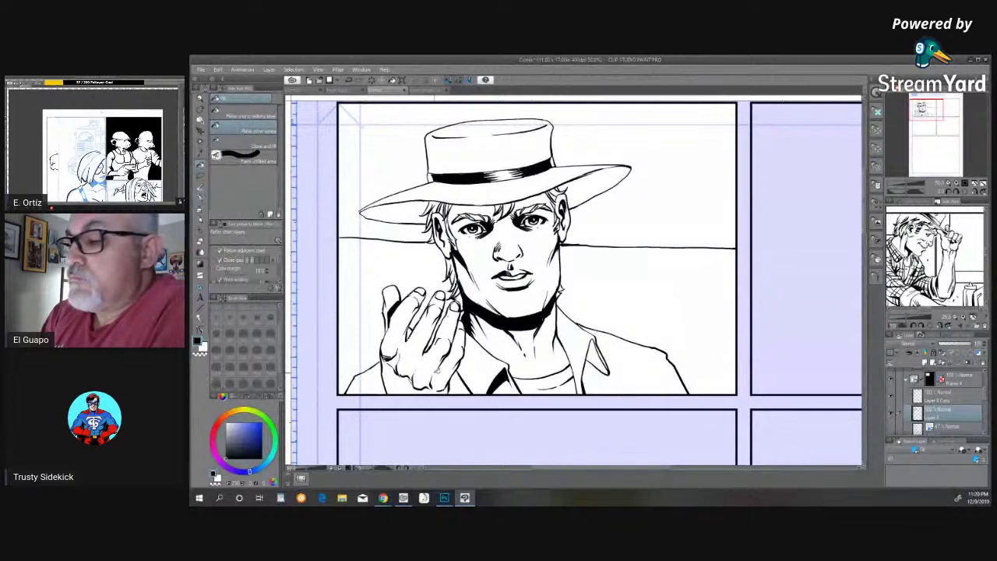
- Outline the rounded shape behind the raised hand, from the horizon line down to the wrist, and fill it with black
{"action": "key", "text": "p"}
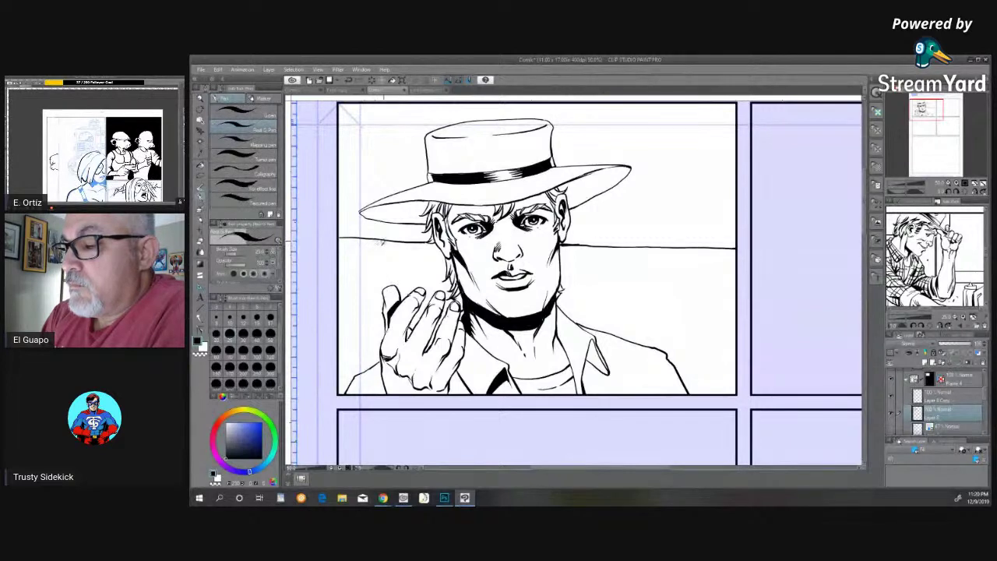
{"action": "mouse_move", "coordinate": [382, 242]}
{"action": "left_mouse_down"}
{"action": "mouse_move", "coordinate": [366, 291]}
{"action": "mouse_move", "coordinate": [383, 343]}
{"action": "left_mouse_up"}
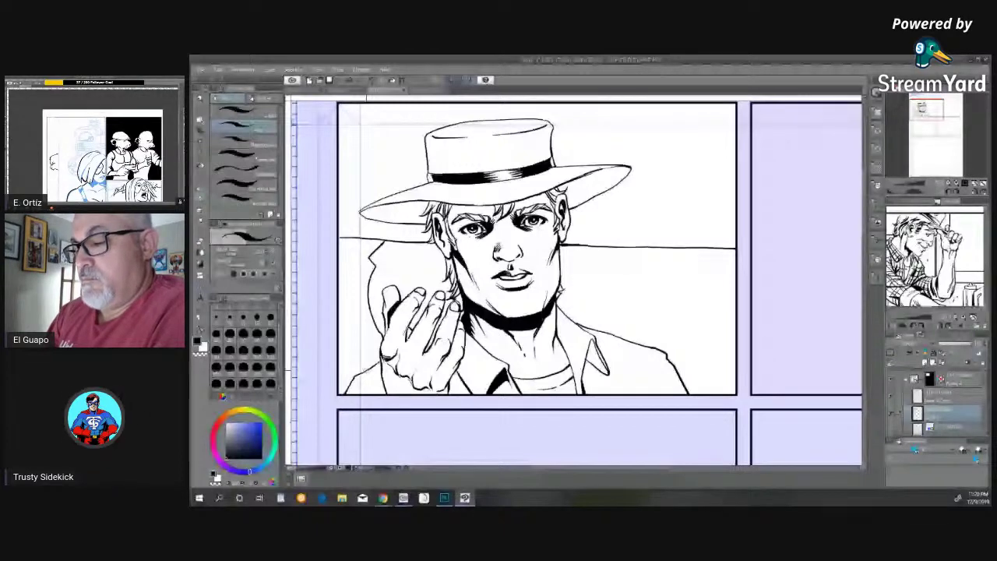
{"action": "key", "text": "g"}
{"action": "left_click", "coordinate": [404, 269]}
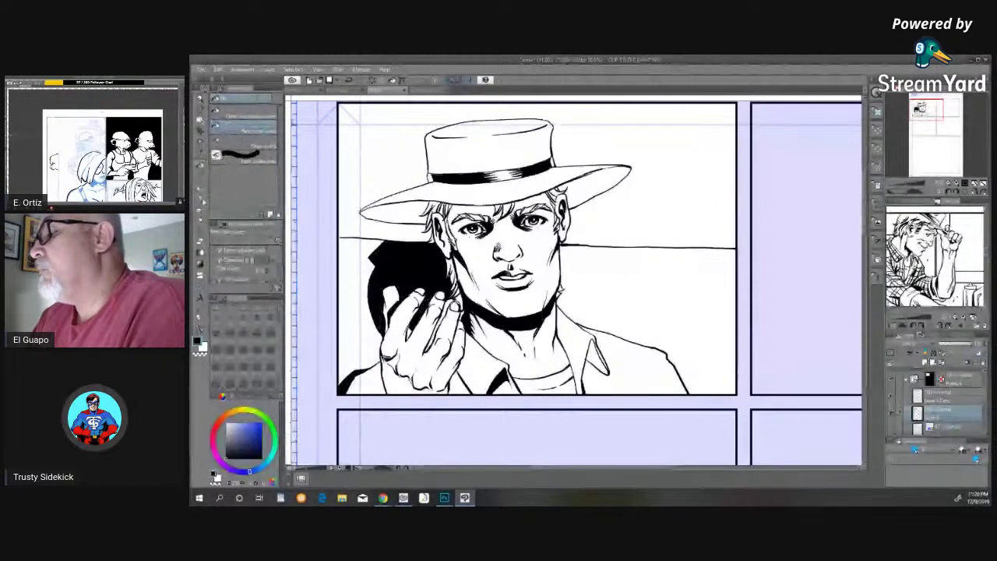
- Ink small shadow marks at the base of the neck and on the shoulder fold, and fill the collar's shadow opposite the raised hand black
{"action": "left_click", "coordinate": [202, 199]}
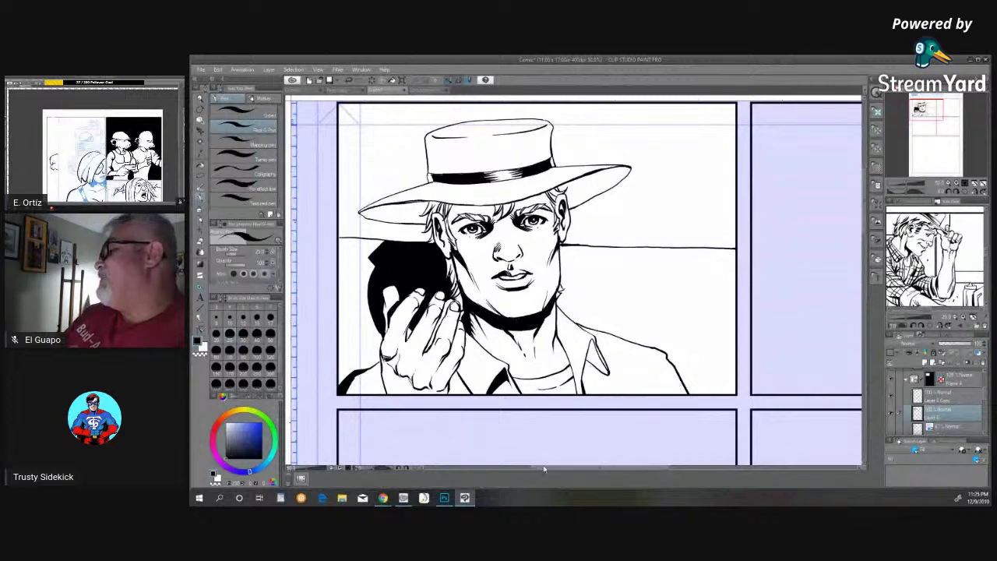
{"action": "mouse_move", "coordinate": [927, 280]}
{"action": "left_mouse_down"}
{"action": "mouse_move", "coordinate": [917, 305]}
{"action": "mouse_move", "coordinate": [938, 274]}
{"action": "mouse_move", "coordinate": [931, 222]}
{"action": "mouse_move", "coordinate": [923, 236]}
{"action": "left_mouse_up"}
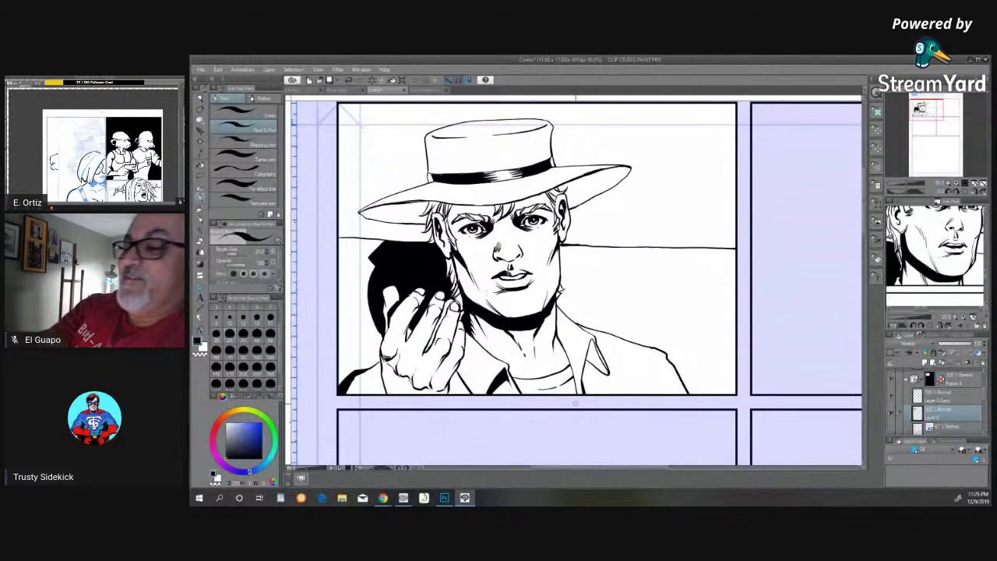
{"action": "left_click", "coordinate": [218, 70]}
{"action": "left_click", "coordinate": [232, 82]}
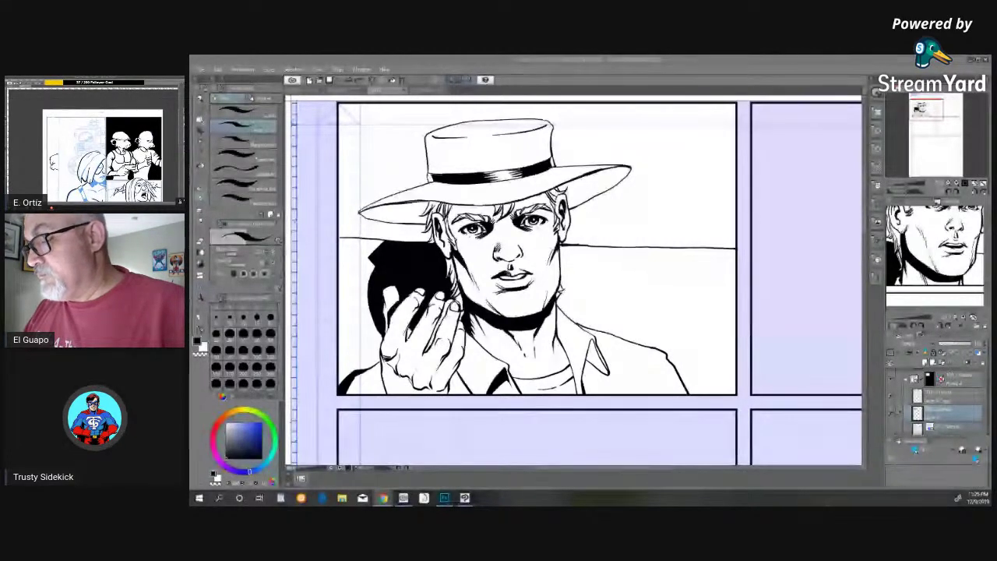
{"action": "left_click", "coordinate": [539, 370]}
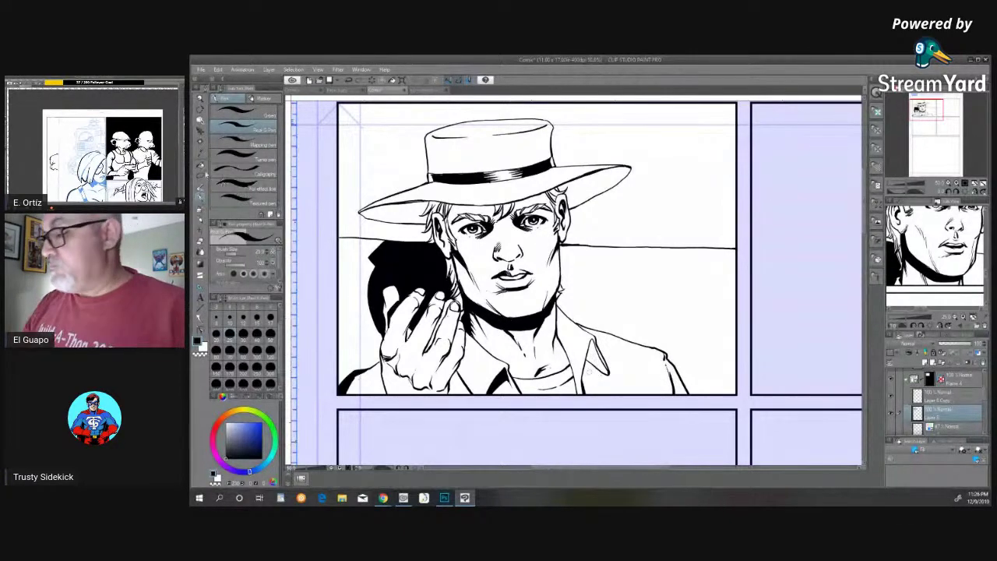
{"action": "left_click", "coordinate": [202, 166]}
{"action": "left_click", "coordinate": [597, 358]}
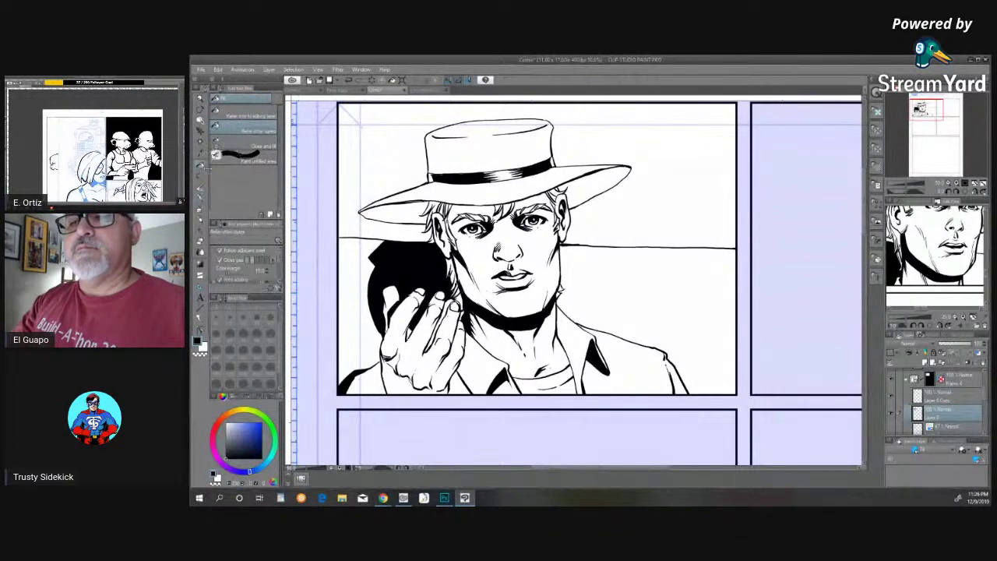
- Ink a plaid pattern on the collar beside the raised hand, using the checked shirt in the reference artwork as a guide
{"action": "left_click", "coordinate": [203, 204]}
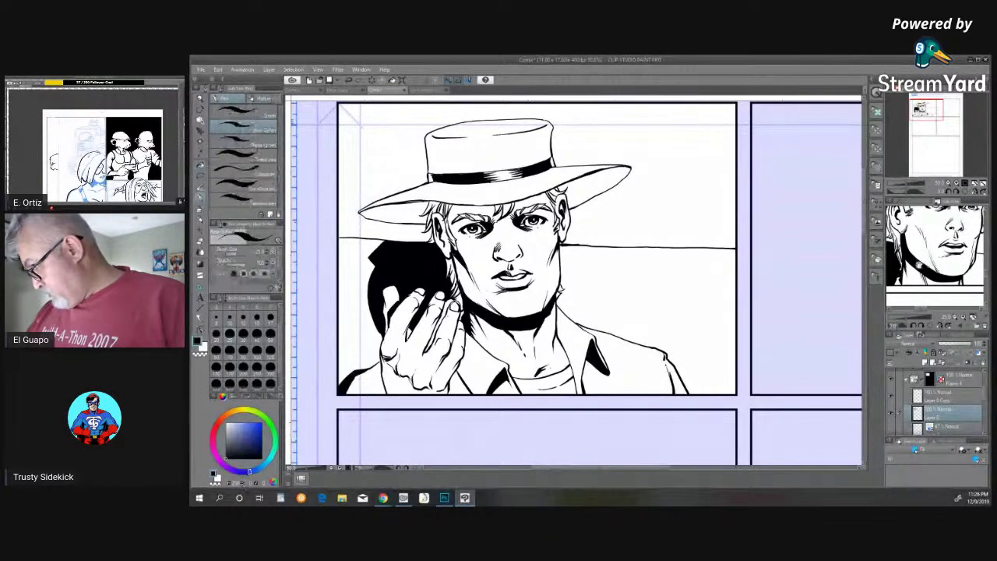
{"action": "left_click_drag", "start_coordinate": [937, 230], "coordinate": [936, 256]}
{"action": "left_click_drag", "start_coordinate": [937, 215], "coordinate": [933, 299]}
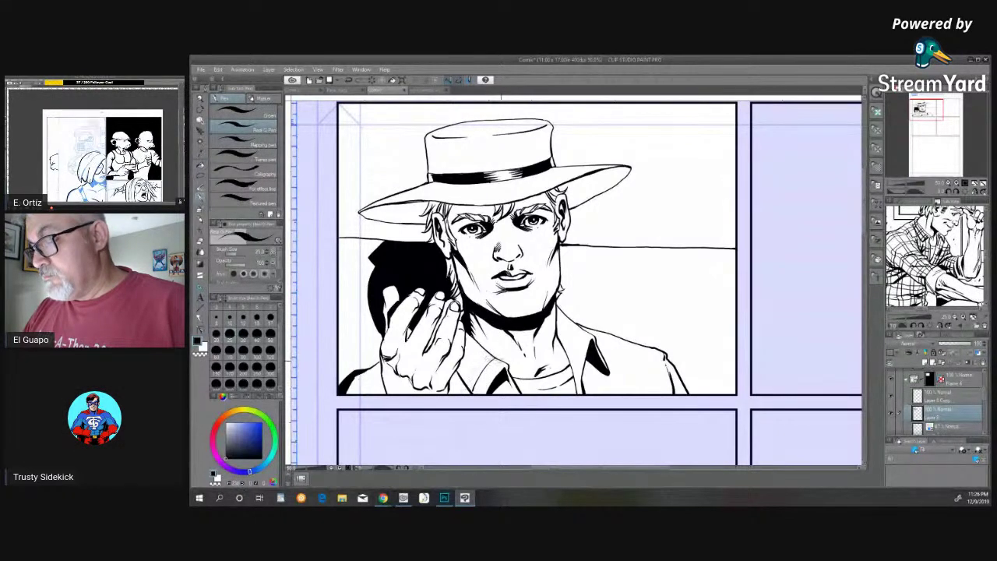
{"action": "left_click_drag", "start_coordinate": [501, 361], "coordinate": [475, 393]}
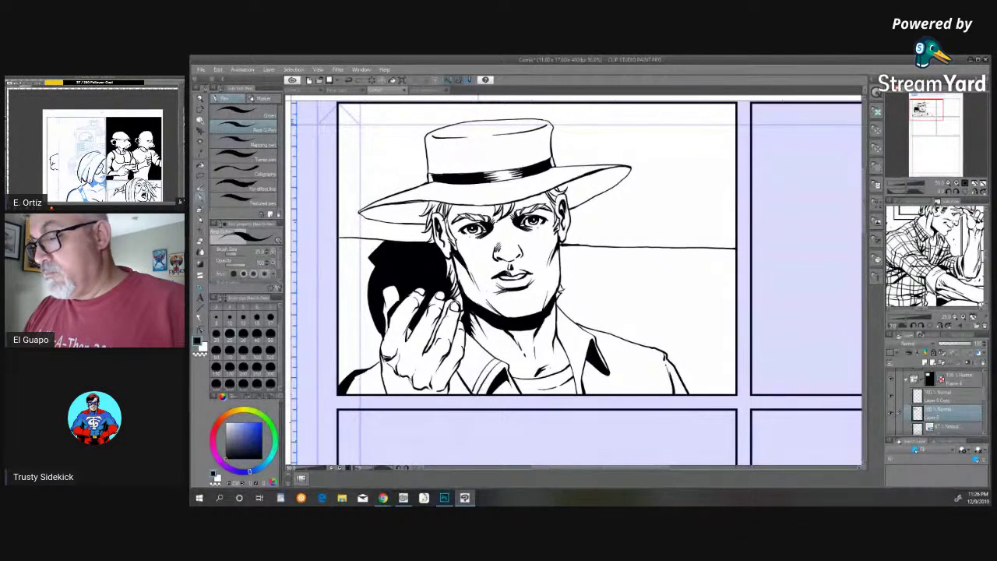
{"action": "left_click_drag", "start_coordinate": [484, 346], "coordinate": [461, 383]}
{"action": "left_click_drag", "start_coordinate": [477, 344], "coordinate": [458, 374]}
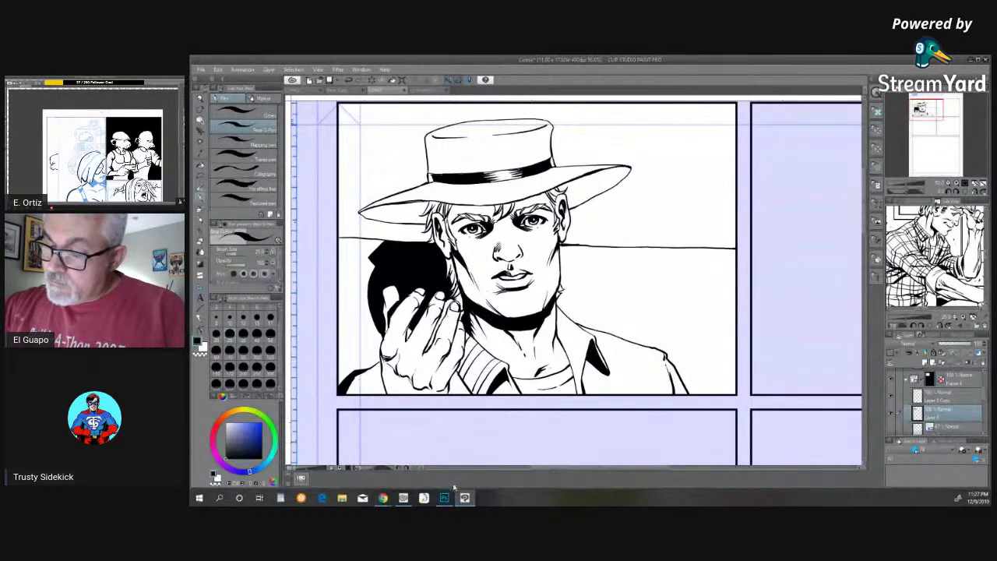
{"action": "left_click_drag", "start_coordinate": [464, 344], "coordinate": [486, 369]}
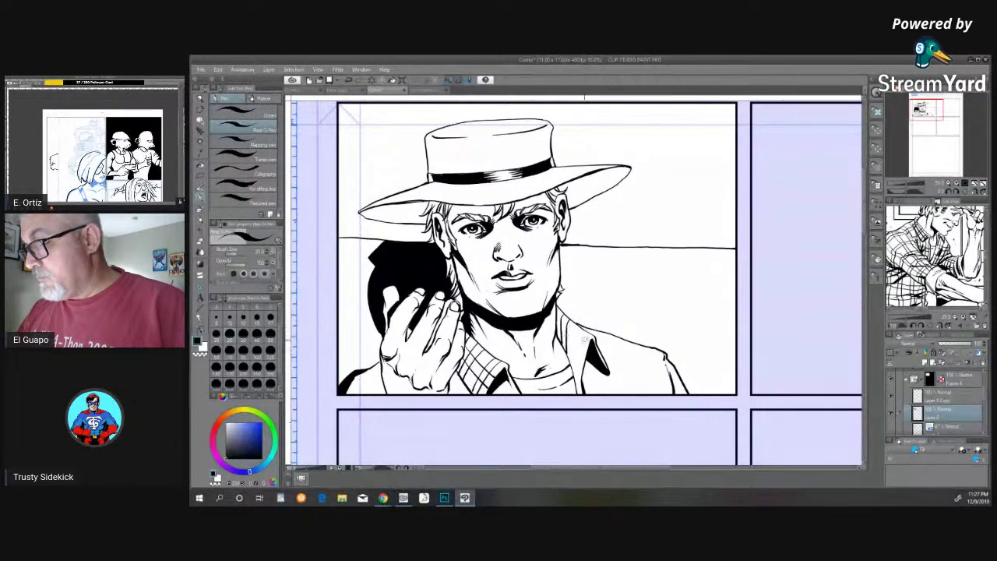
- Ink lengthwise stripes and crossing lines for the plaid on the collar opposite the raised hand
{"action": "left_click_drag", "start_coordinate": [579, 333], "coordinate": [576, 378]}
{"action": "left_click_drag", "start_coordinate": [584, 338], "coordinate": [577, 392]}
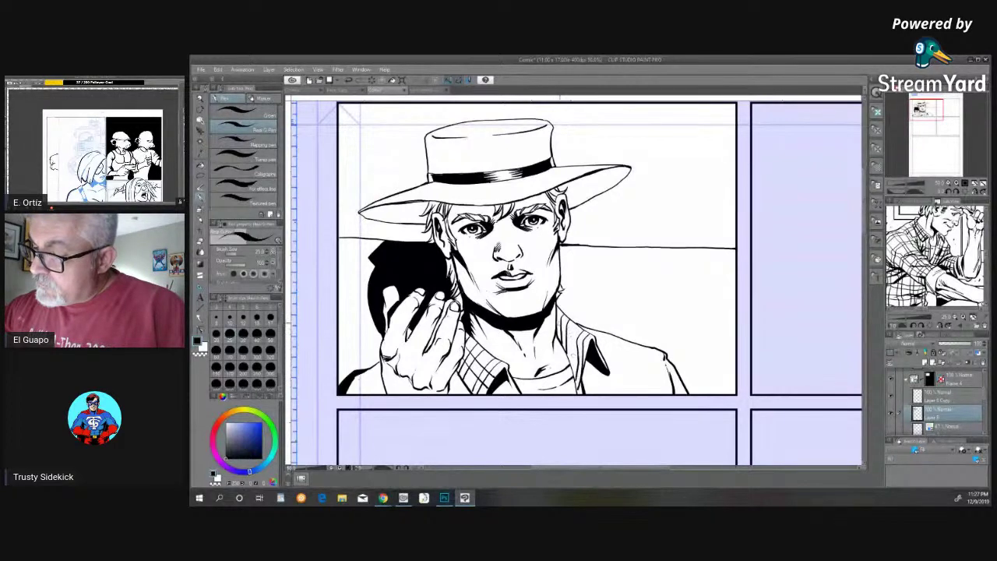
{"action": "mouse_move", "coordinate": [557, 317]}
{"action": "left_mouse_down"}
{"action": "mouse_move", "coordinate": [586, 353]}
{"action": "mouse_move", "coordinate": [582, 379]}
{"action": "left_mouse_up"}
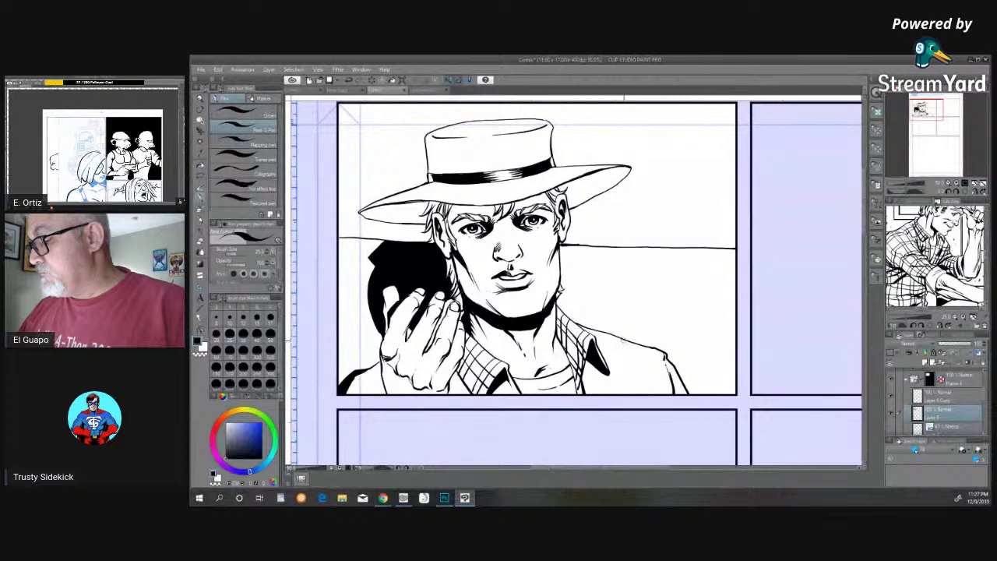
- Ink the plaid on the shirt body and shoulders with vertical stripes crossed by curved horizontal lines
{"action": "left_click_drag", "start_coordinate": [624, 340], "coordinate": [641, 394]}
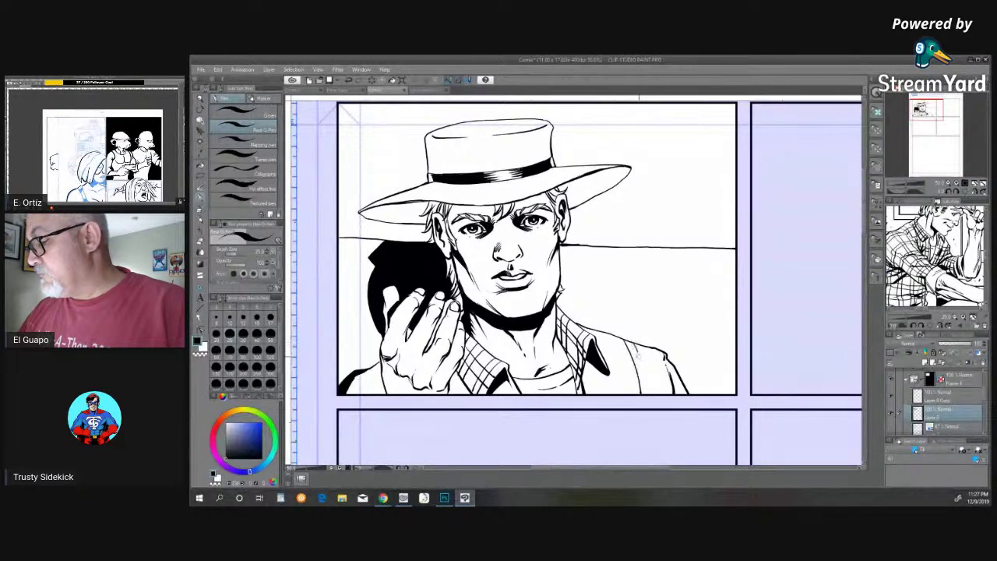
{"action": "left_click_drag", "start_coordinate": [639, 355], "coordinate": [648, 394]}
{"action": "left_click_drag", "start_coordinate": [661, 352], "coordinate": [668, 394]}
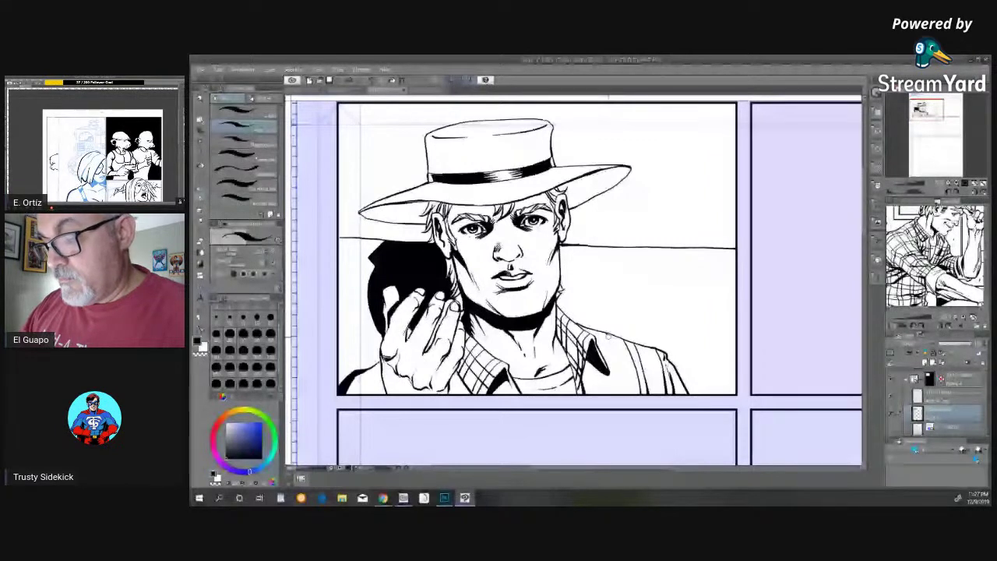
{"action": "left_click_drag", "start_coordinate": [608, 336], "coordinate": [626, 394]}
{"action": "left_click_drag", "start_coordinate": [598, 334], "coordinate": [617, 392]}
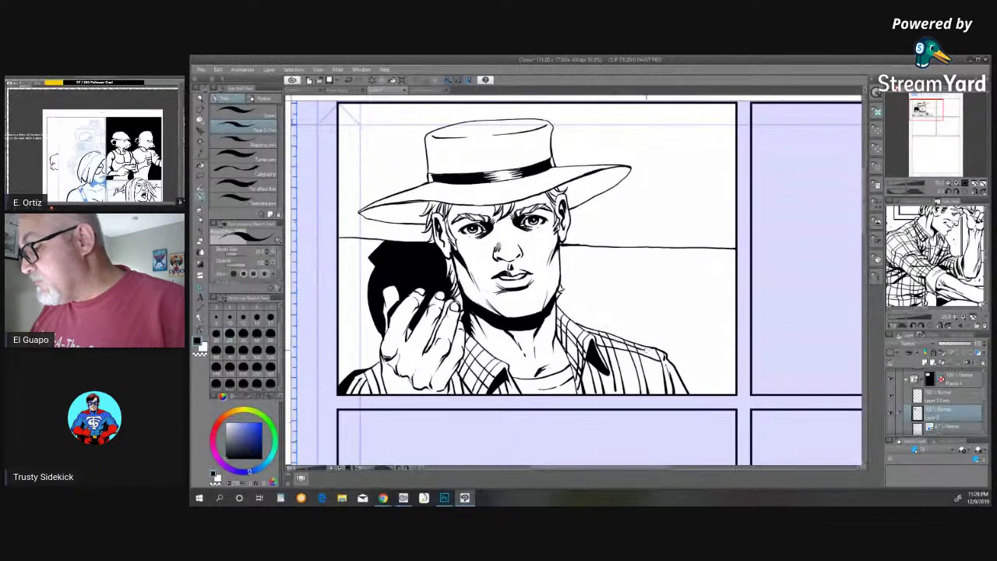
{"action": "left_click_drag", "start_coordinate": [583, 380], "coordinate": [663, 379]}
{"action": "left_click_drag", "start_coordinate": [583, 390], "coordinate": [668, 387]}
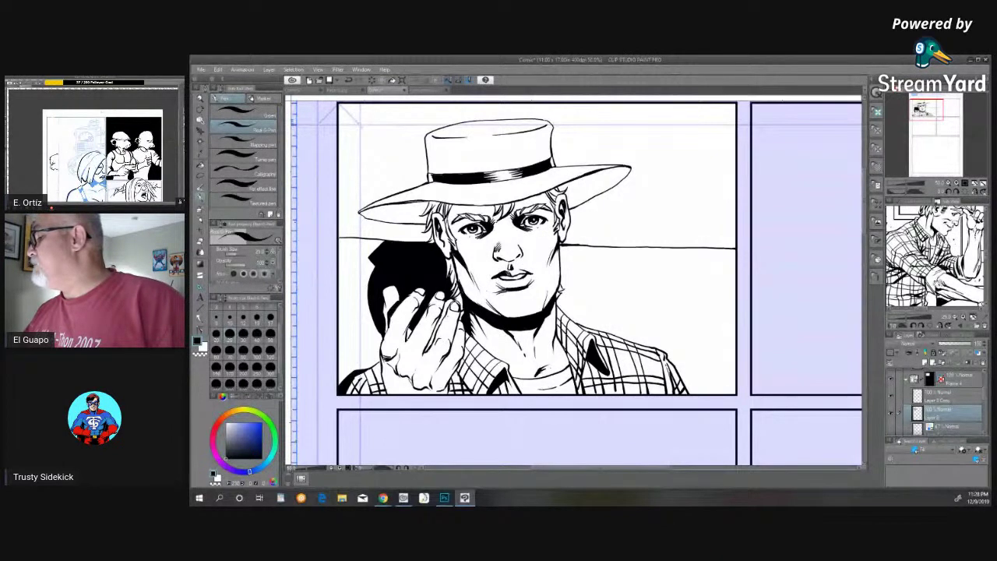
- Feather the outer edge of the black shape behind the hand with hatching, and shade the heel of the hand with the textured pen
{"action": "left_click_drag", "start_coordinate": [935, 234], "coordinate": [939, 282]}
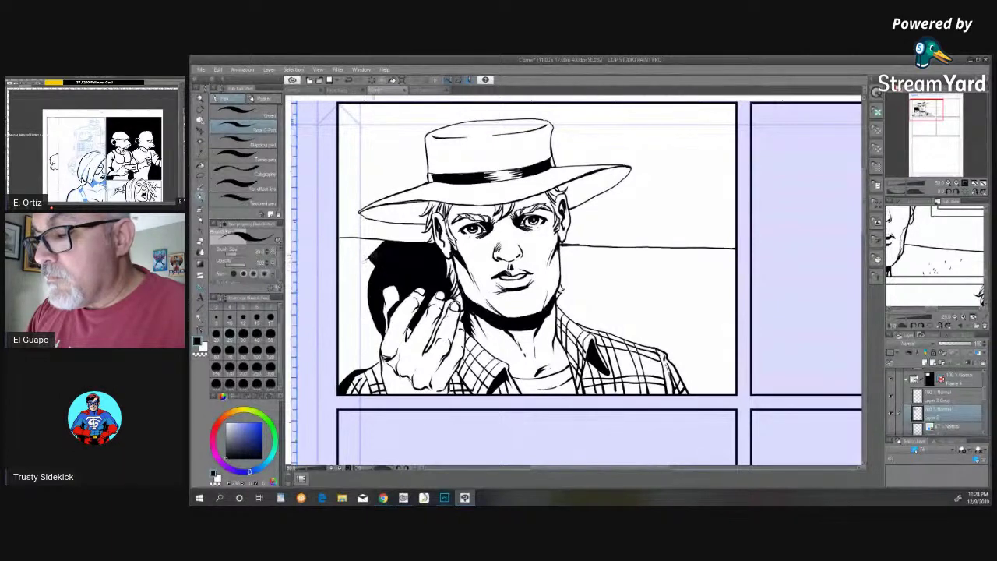
{"action": "mouse_move", "coordinate": [376, 252]}
{"action": "left_mouse_down"}
{"action": "mouse_move", "coordinate": [362, 266]}
{"action": "mouse_move", "coordinate": [361, 292]}
{"action": "left_mouse_up"}
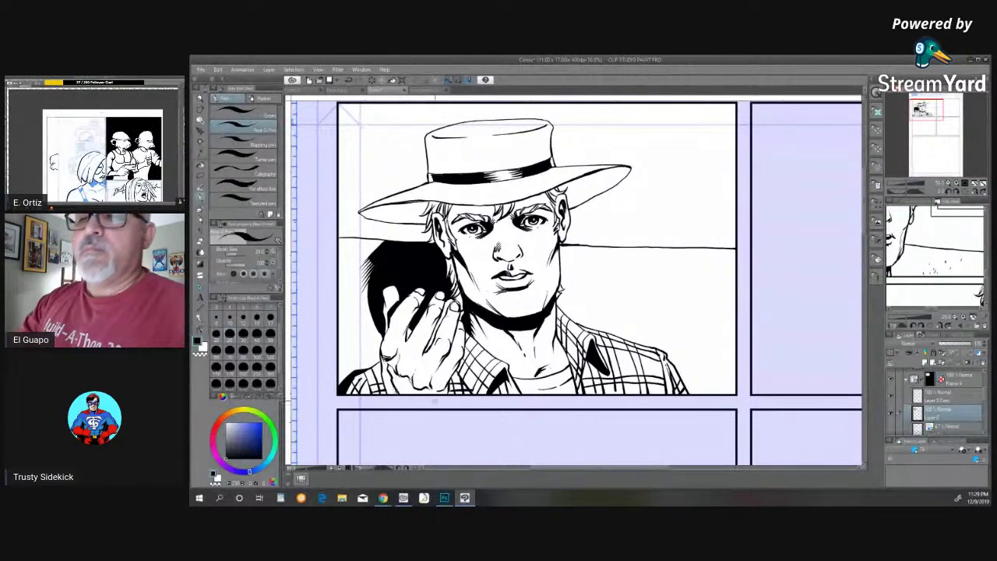
{"action": "left_click", "coordinate": [261, 198]}
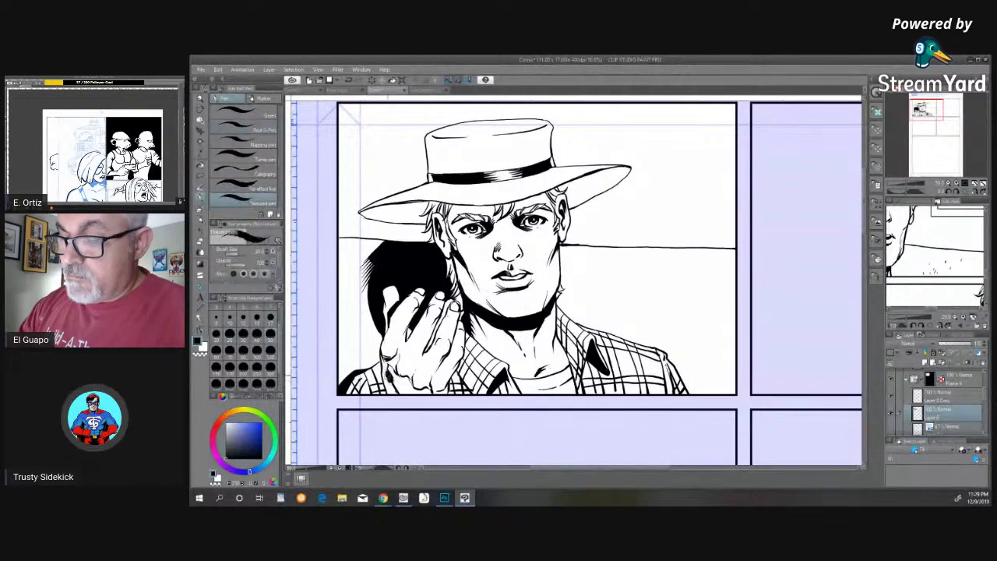
{"action": "mouse_move", "coordinate": [388, 368]}
{"action": "left_mouse_down"}
{"action": "mouse_move", "coordinate": [403, 391]}
{"action": "mouse_move", "coordinate": [429, 392]}
{"action": "left_mouse_up"}
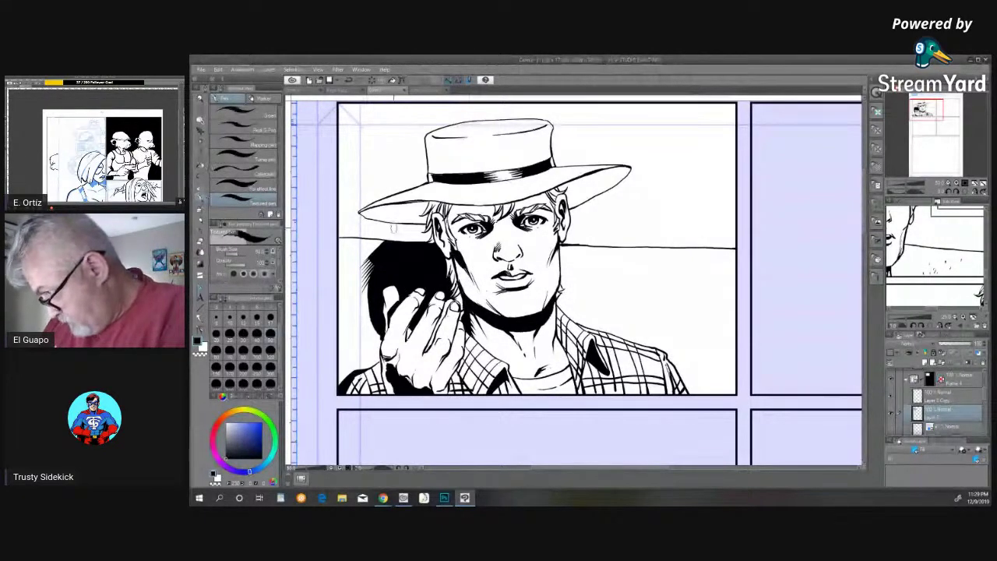
- Ink short ground texture marks along and below the horizon line on the open side of the panel
{"action": "key", "text": "p"}
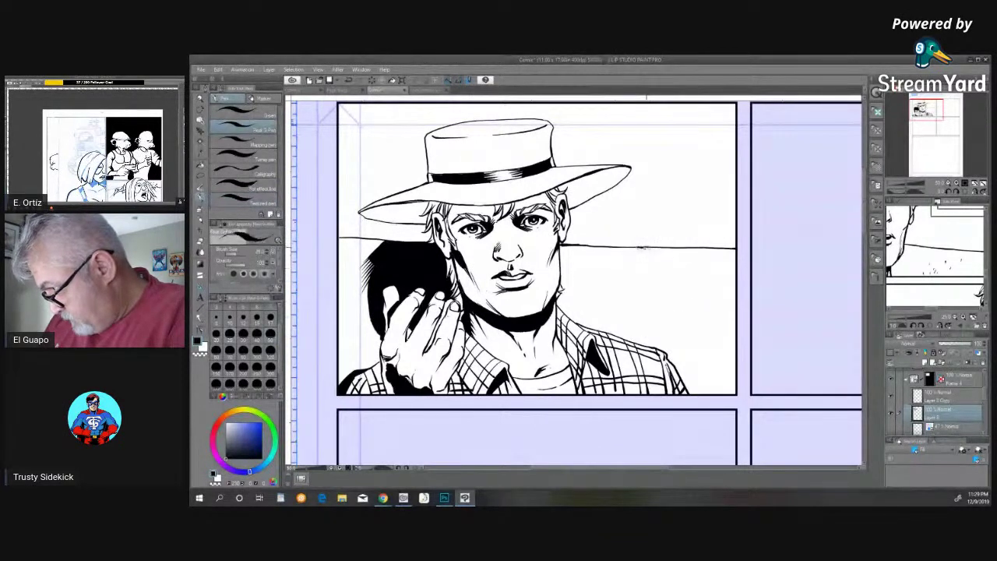
{"action": "left_click_drag", "start_coordinate": [646, 248], "coordinate": [710, 250]}
{"action": "left_click_drag", "start_coordinate": [715, 331], "coordinate": [719, 335]}
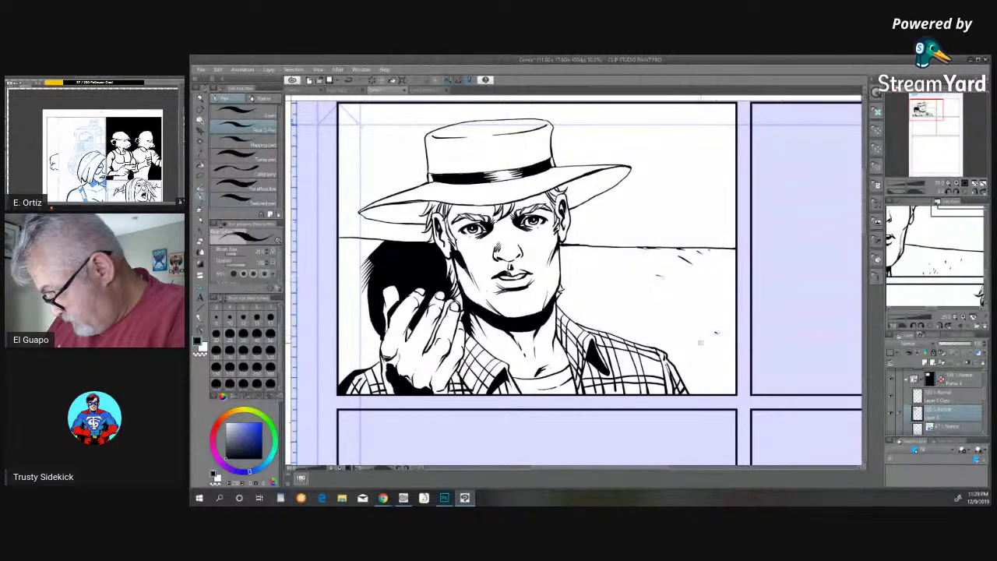
- Ink scattered specks and short grass-like ground marks beside the shoulder and in the lower corner of the open ground
{"action": "left_click_drag", "start_coordinate": [628, 316], "coordinate": [637, 317]}
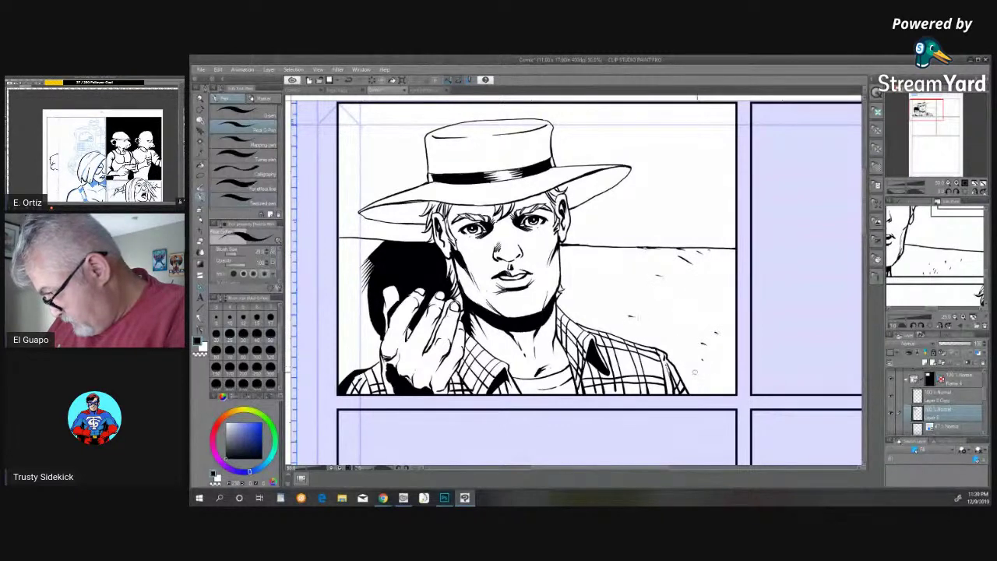
{"action": "mouse_move", "coordinate": [706, 372]}
{"action": "left_mouse_down"}
{"action": "mouse_move", "coordinate": [732, 384]}
{"action": "mouse_move", "coordinate": [725, 383]}
{"action": "left_mouse_up"}
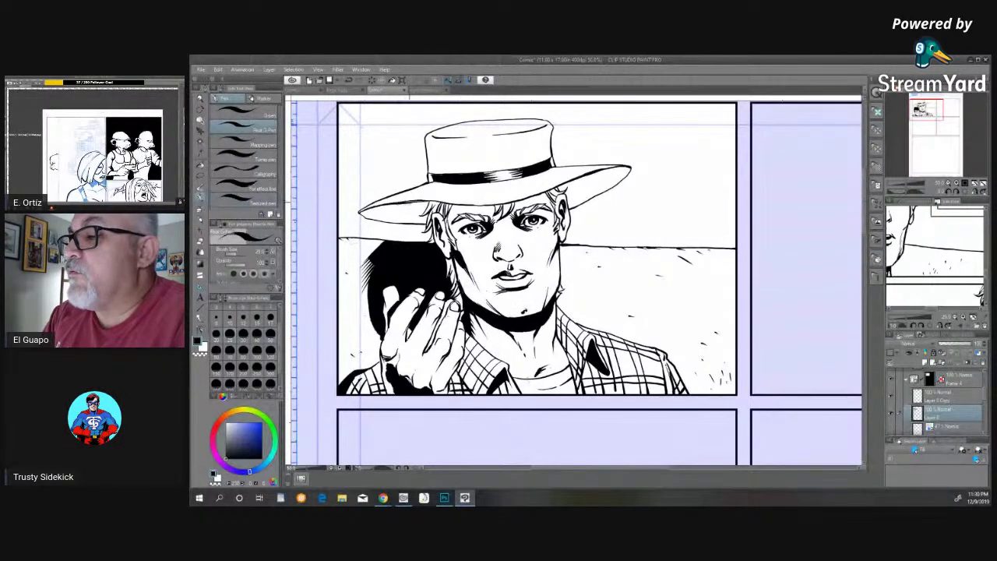
{"action": "mouse_move", "coordinate": [405, 201]}
{"action": "left_mouse_down"}
{"action": "mouse_move", "coordinate": [499, 204]}
{"action": "mouse_move", "coordinate": [536, 194]}
{"action": "left_mouse_up"}
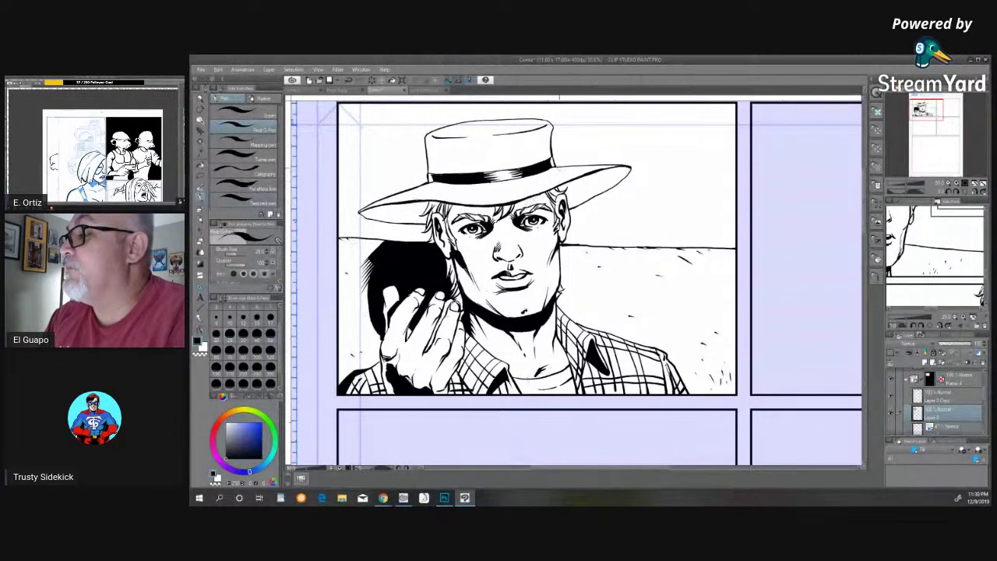
{"action": "left_click_drag", "start_coordinate": [570, 166], "coordinate": [597, 163]}
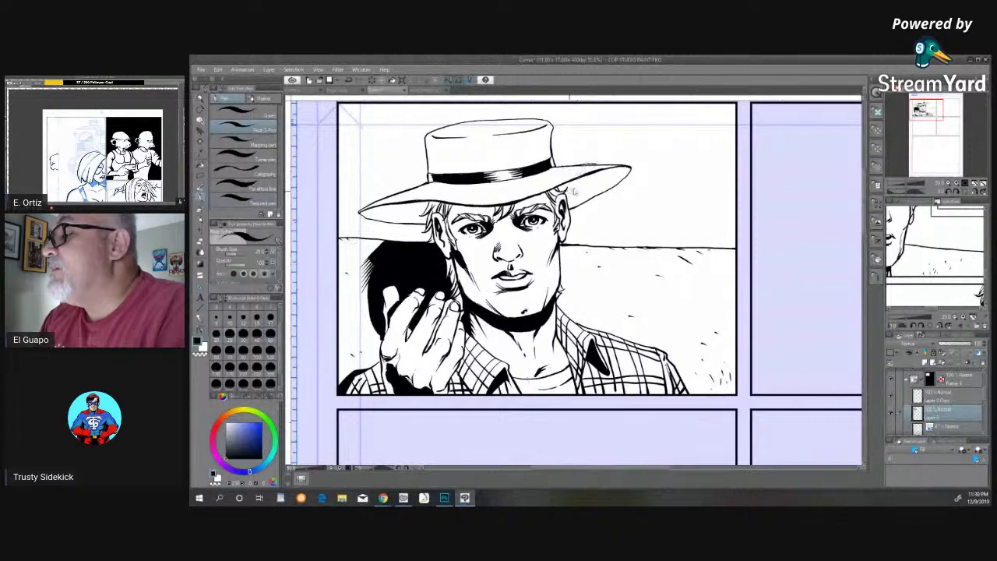
{"action": "key", "text": "ctrl+z"}
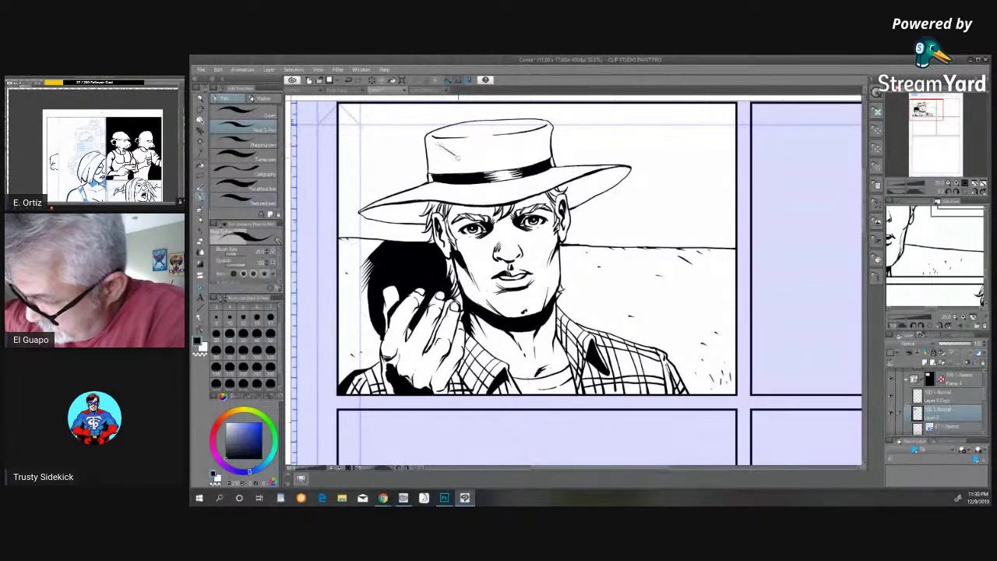
- Ink pointed black crease shadows on the hat crown above the band, using the textured pen for part of the shading
{"action": "left_click_drag", "start_coordinate": [444, 153], "coordinate": [469, 176]}
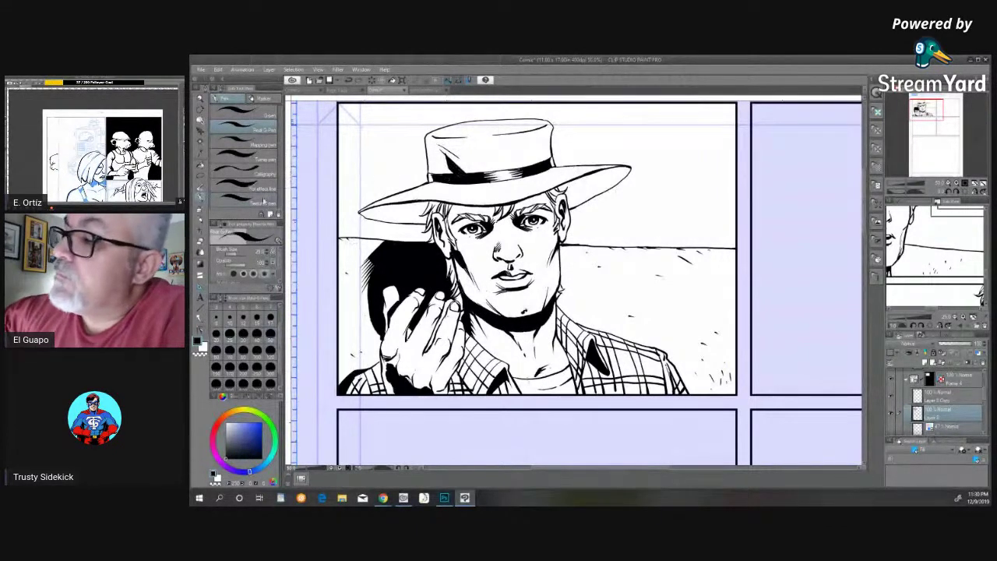
{"action": "left_click", "coordinate": [241, 199]}
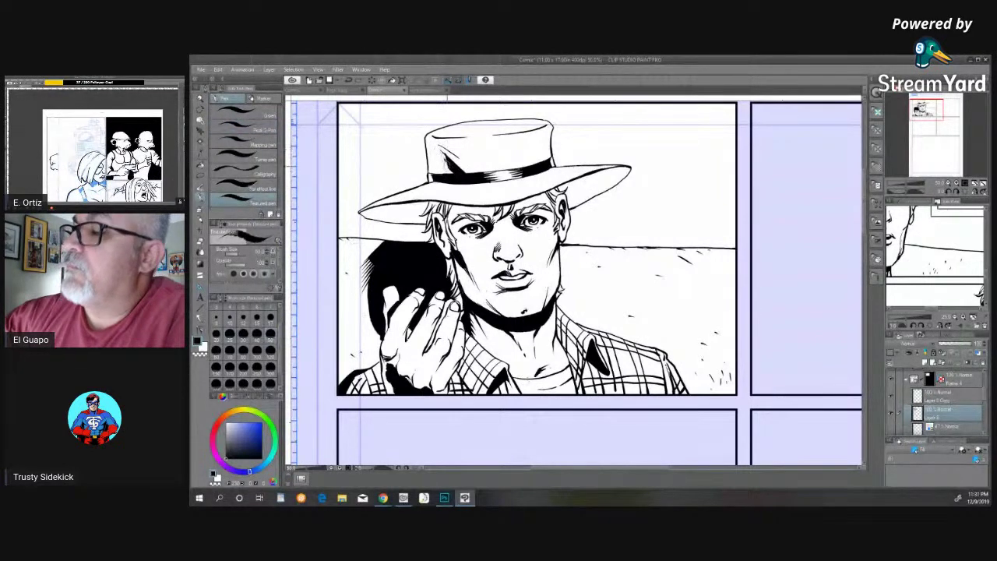
{"action": "left_click_drag", "start_coordinate": [443, 158], "coordinate": [455, 178]}
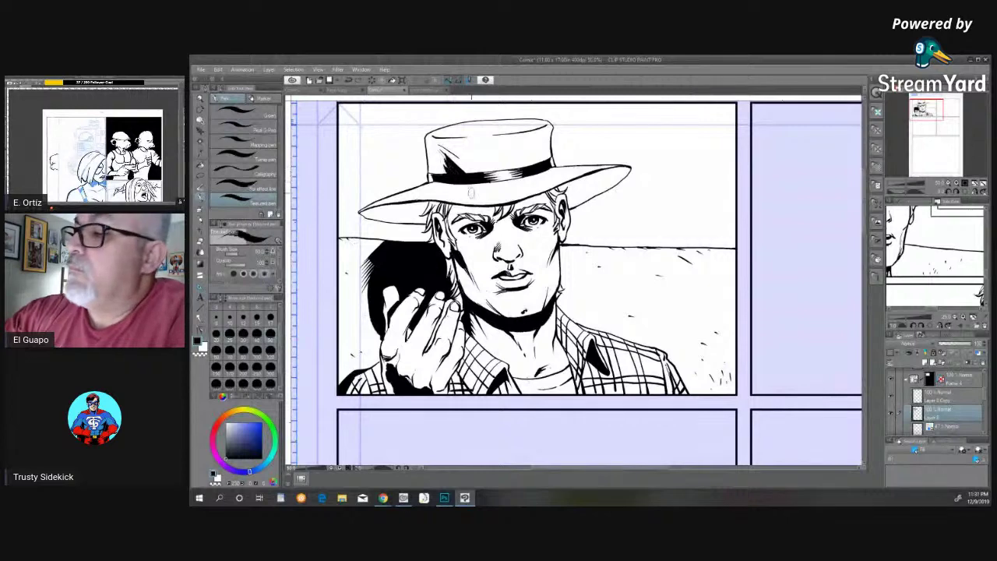
{"action": "left_click", "coordinate": [242, 188]}
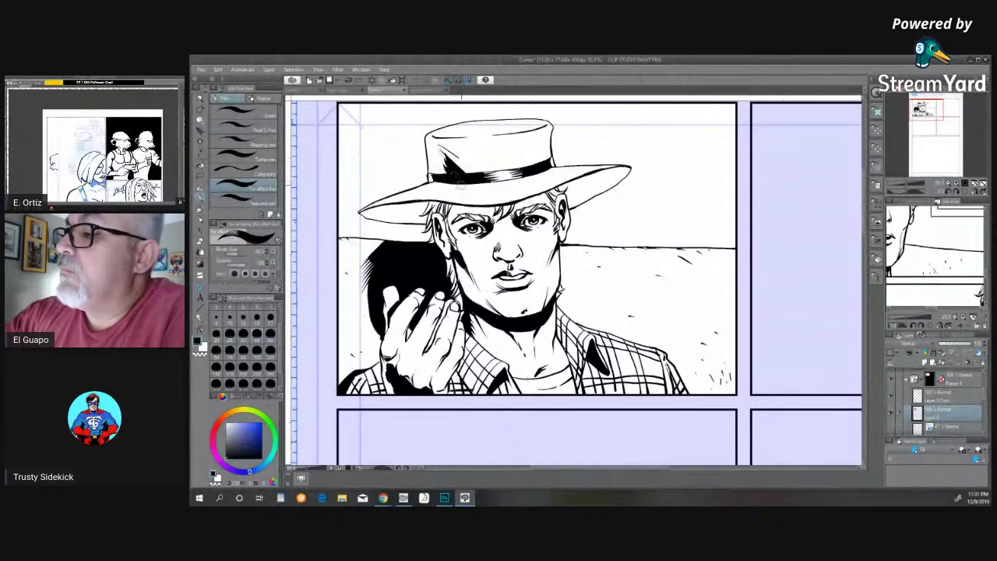
{"action": "left_click", "coordinate": [242, 201]}
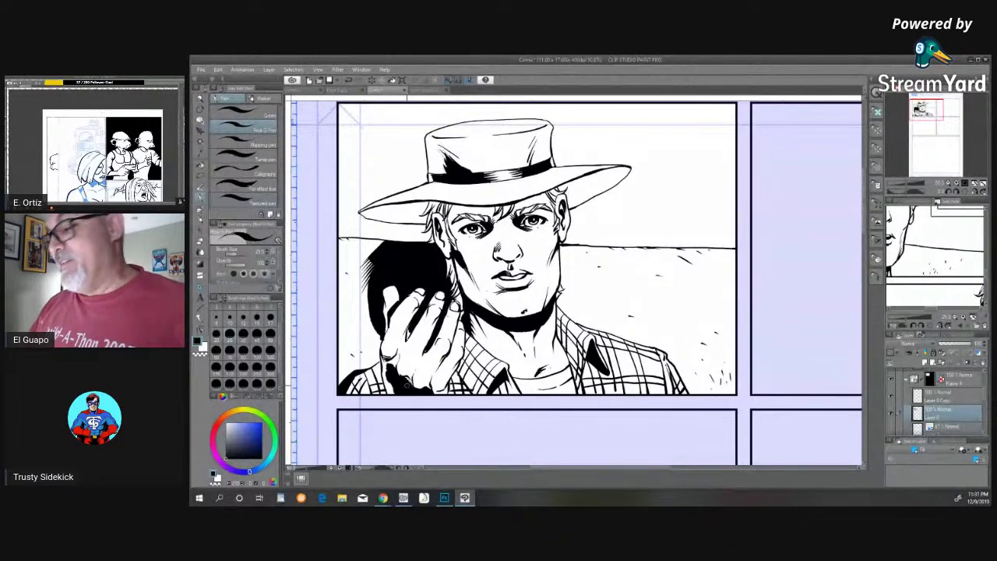
- Feather the outer edge of the black shape behind the hand with finer hatching, rotating the canvas for the strokes and resetting it
{"action": "left_click", "coordinate": [948, 193]}
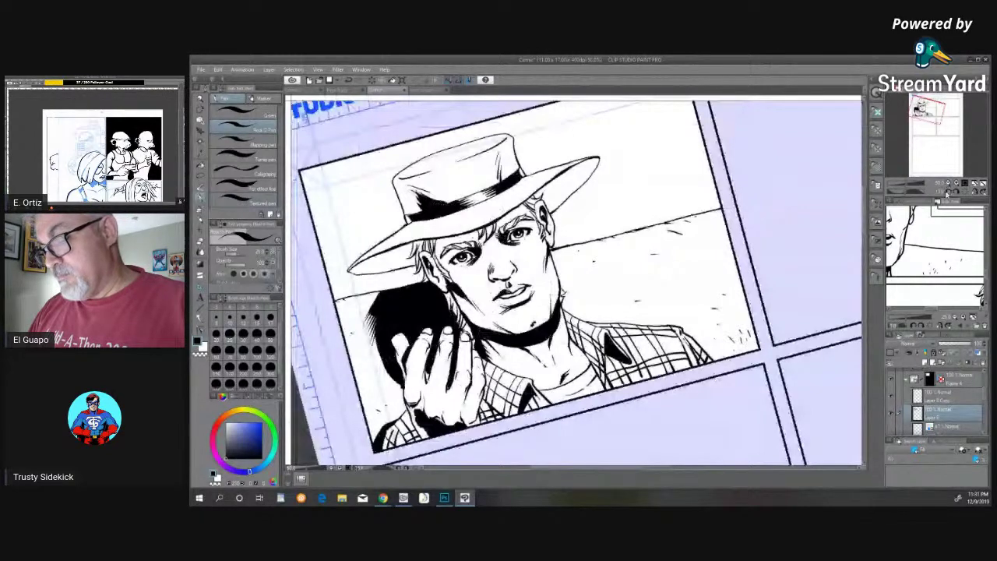
{"action": "left_click", "coordinate": [947, 191]}
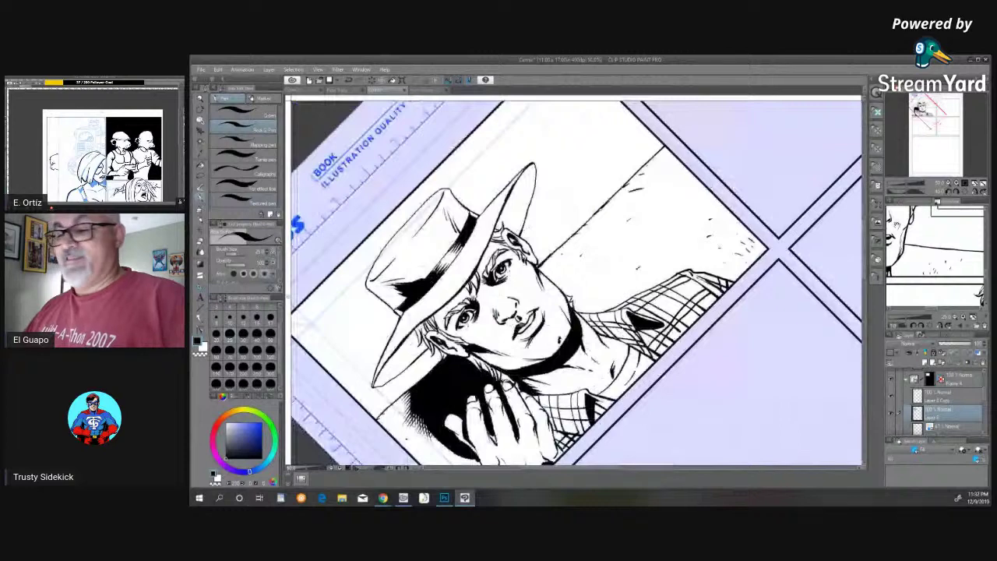
{"action": "left_click", "coordinate": [957, 193]}
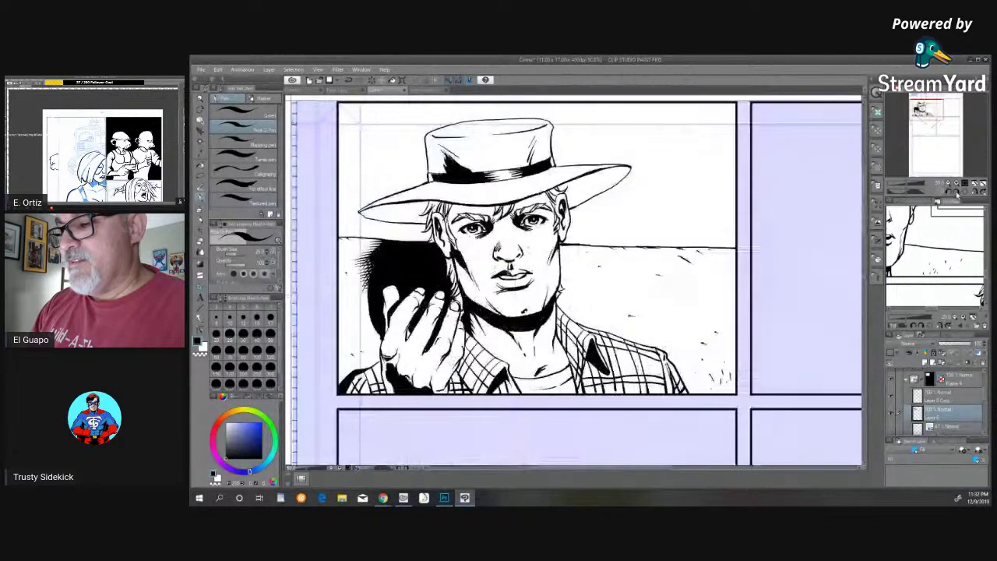
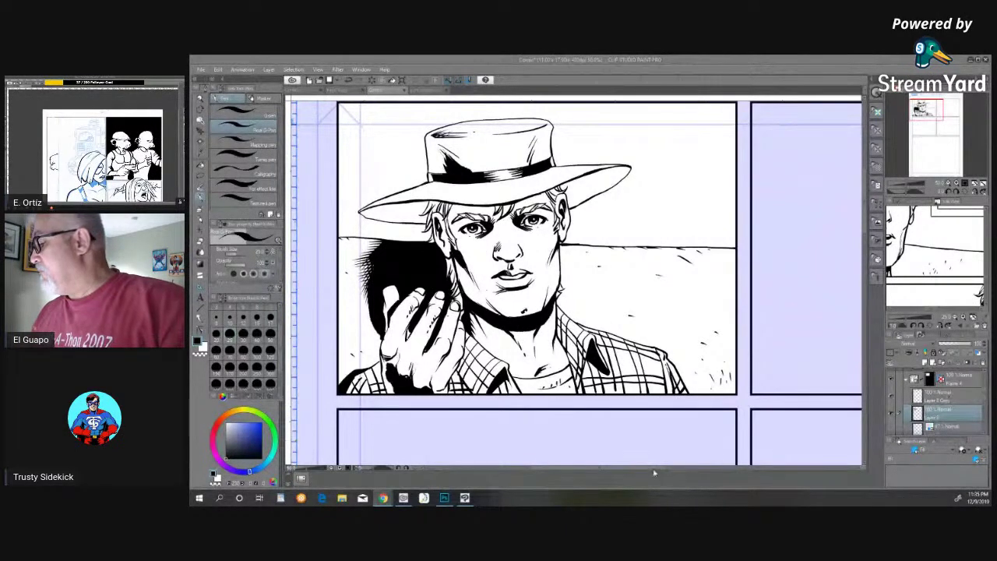
- Merge the cowboy panel's two ink layers and lock the resulting layer
{"action": "left_click_drag", "start_coordinate": [655, 471], "coordinate": [671, 472]}
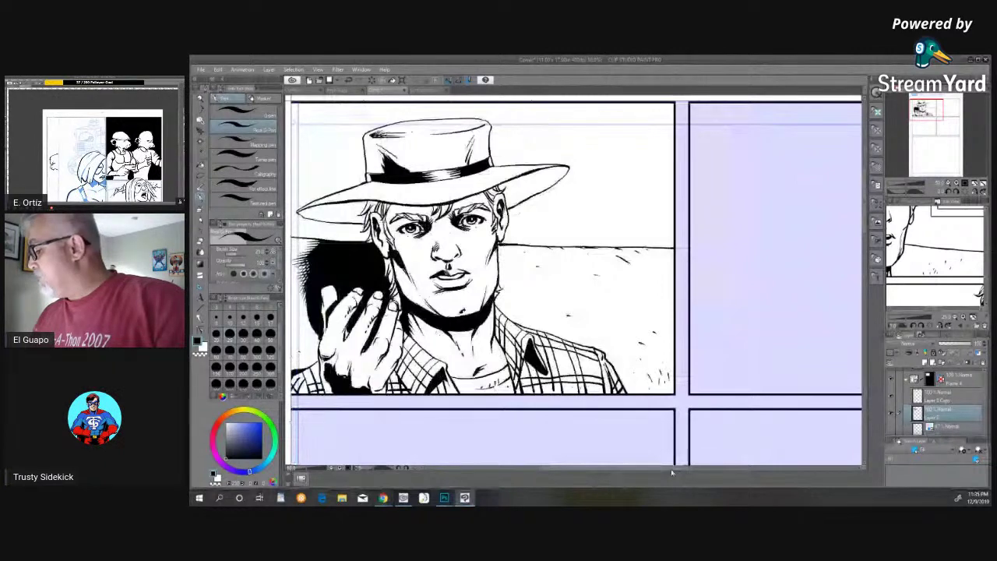
{"action": "left_click_drag", "start_coordinate": [672, 472], "coordinate": [637, 471]}
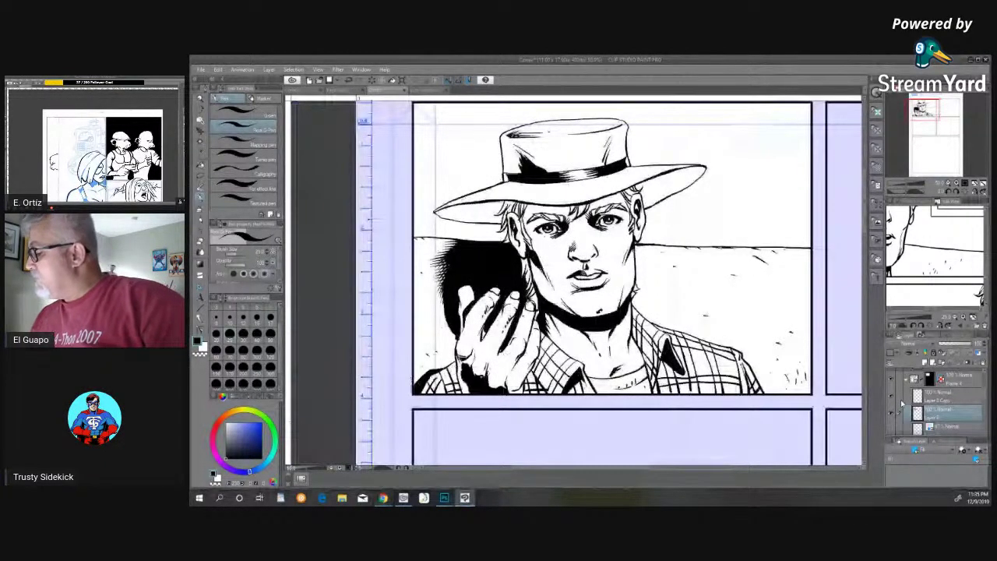
{"action": "left_click", "coordinate": [933, 396]}
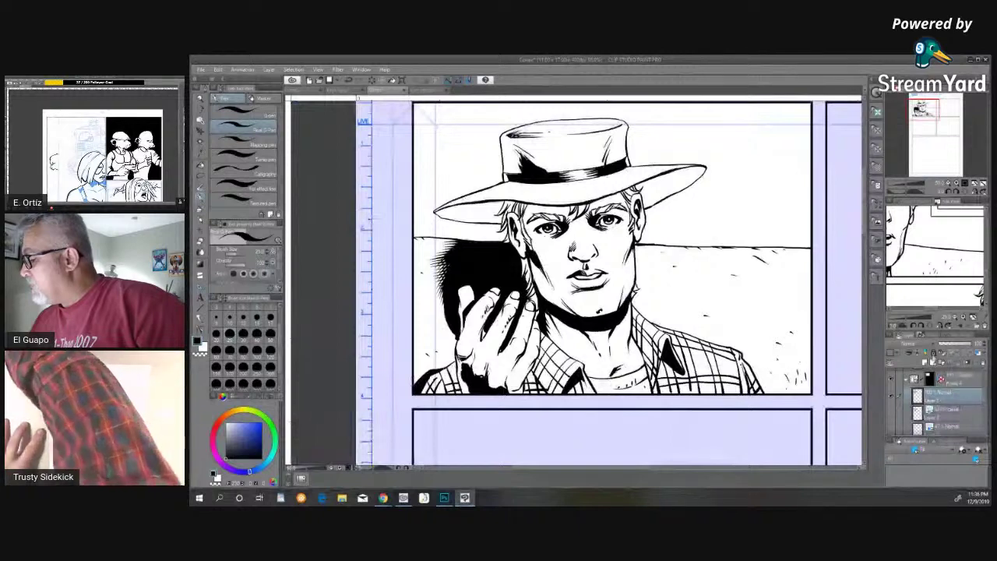
{"action": "left_click", "coordinate": [933, 354]}
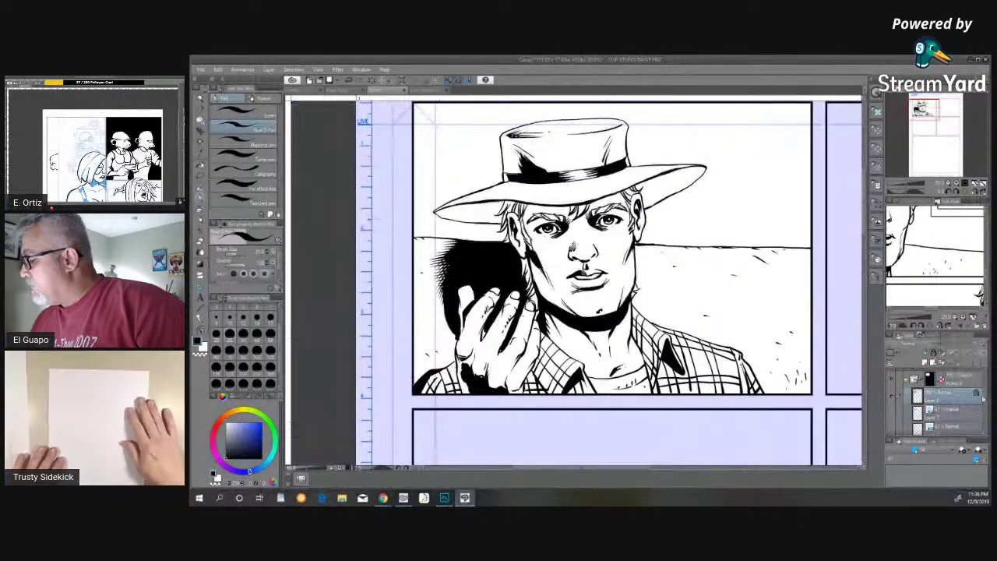
- Make the drawing layer of the empty panel beside the cowboy active and choose the Real pencil for sketching
{"action": "left_click_drag", "start_coordinate": [982, 398], "coordinate": [983, 413]}
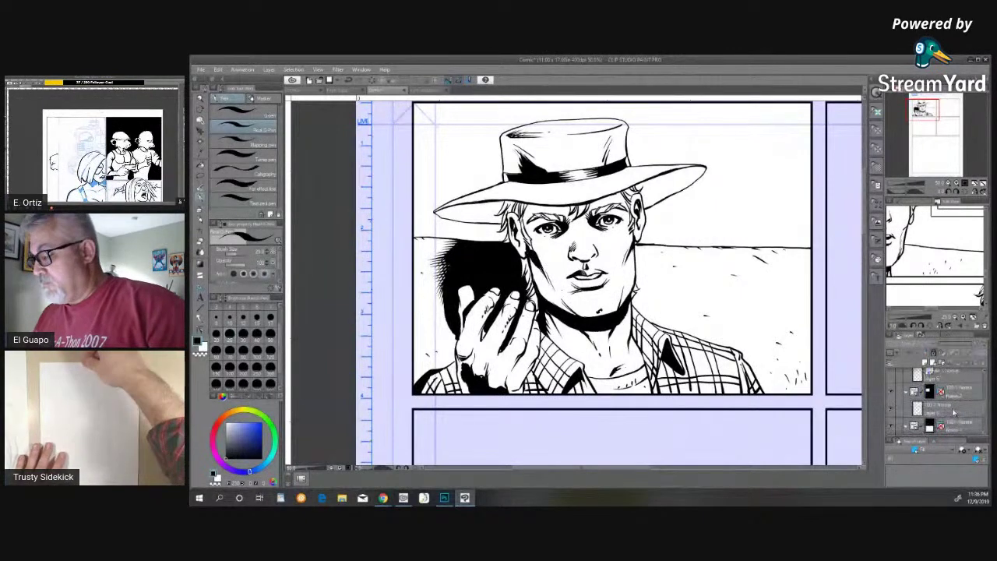
{"action": "left_click", "coordinate": [952, 412]}
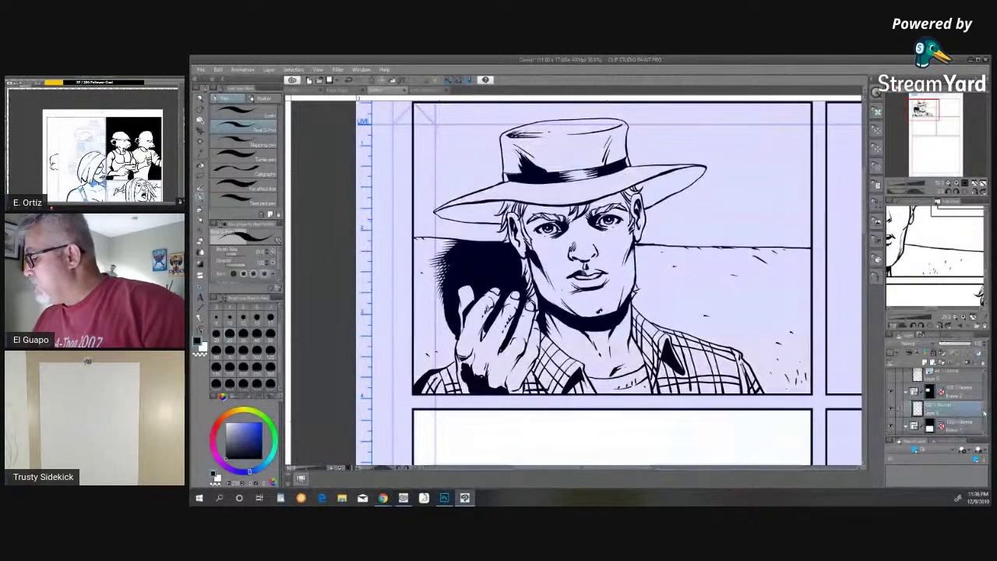
{"action": "left_click_drag", "start_coordinate": [984, 413], "coordinate": [983, 365]}
{"action": "left_click", "coordinate": [956, 397]}
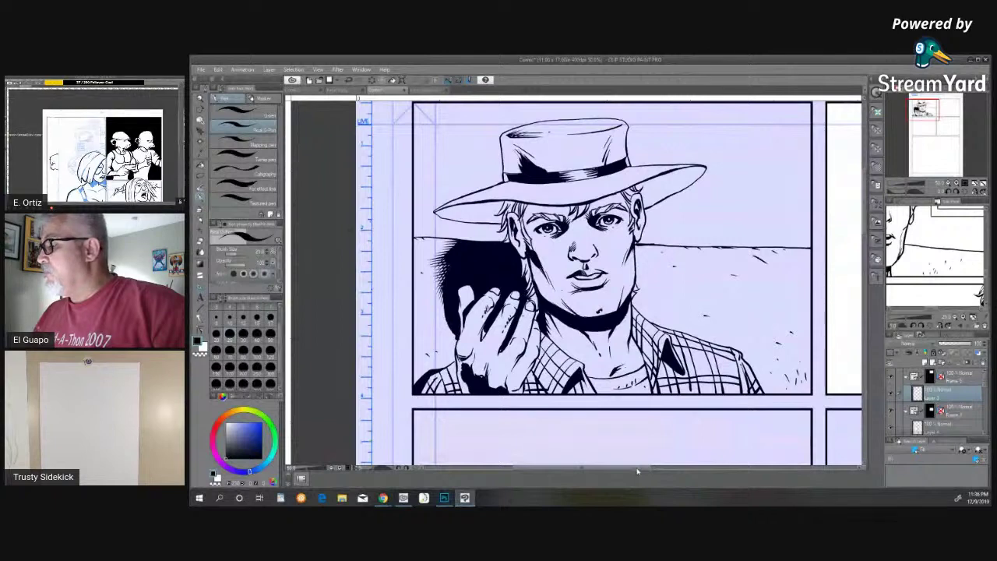
{"action": "left_click_drag", "start_coordinate": [639, 472], "coordinate": [745, 472]}
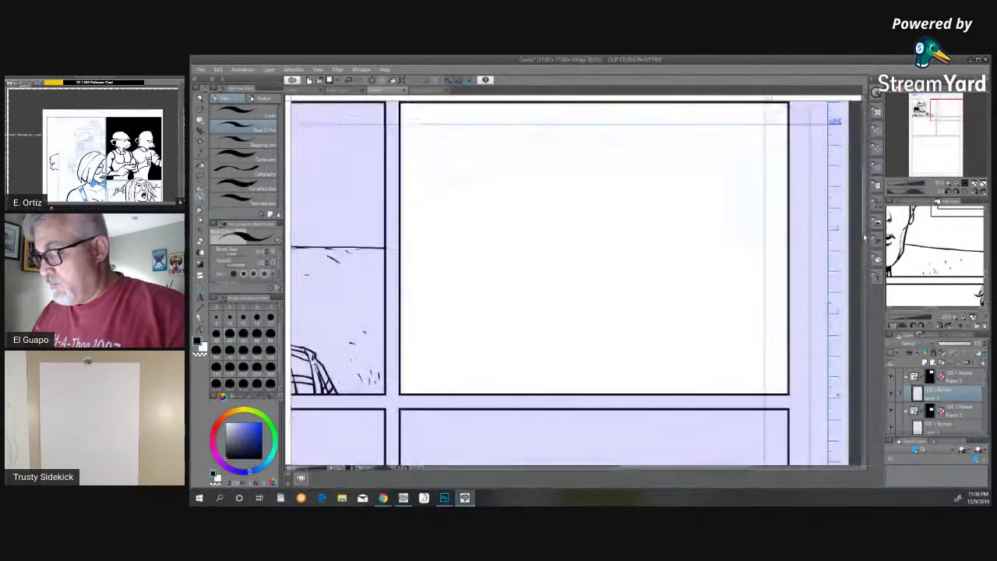
{"action": "left_click_drag", "start_coordinate": [864, 237], "coordinate": [864, 228]}
{"action": "left_click_drag", "start_coordinate": [636, 469], "coordinate": [646, 492]}
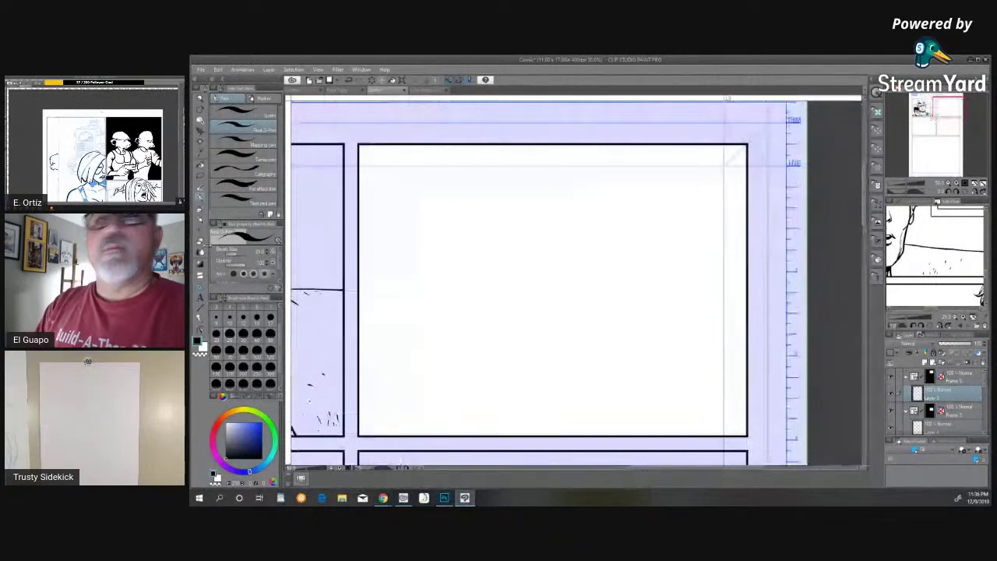
{"action": "left_click", "coordinate": [200, 229]}
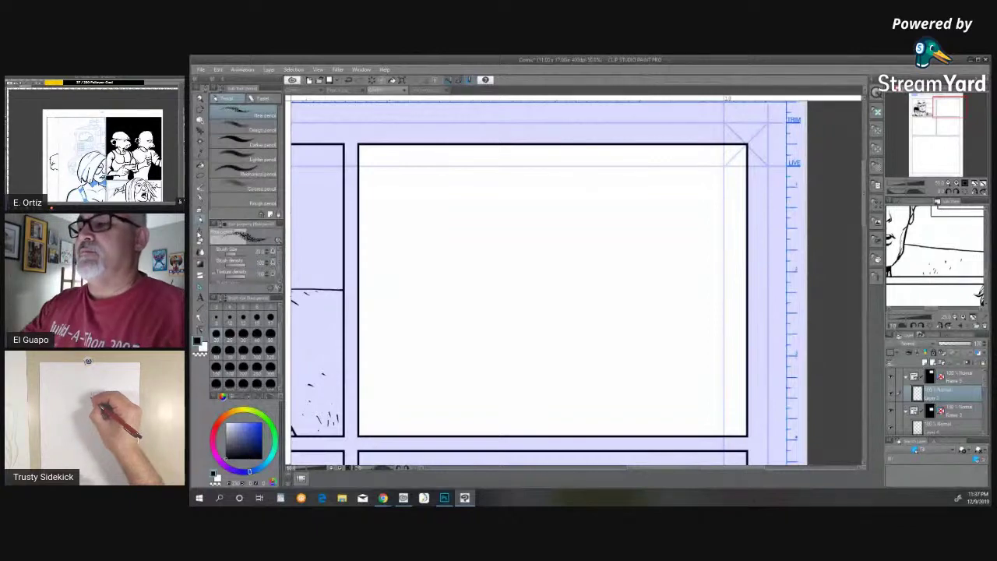
- Look over the mask artwork and the five-tier comic page in the other open documents, and return to the empty panel
{"action": "left_click", "coordinate": [430, 90]}
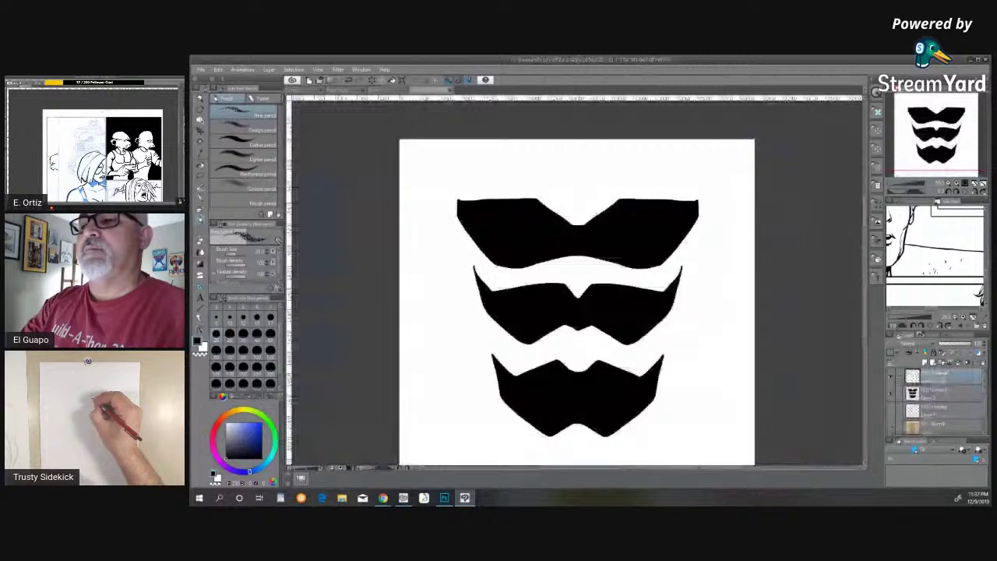
{"action": "left_click", "coordinate": [307, 92]}
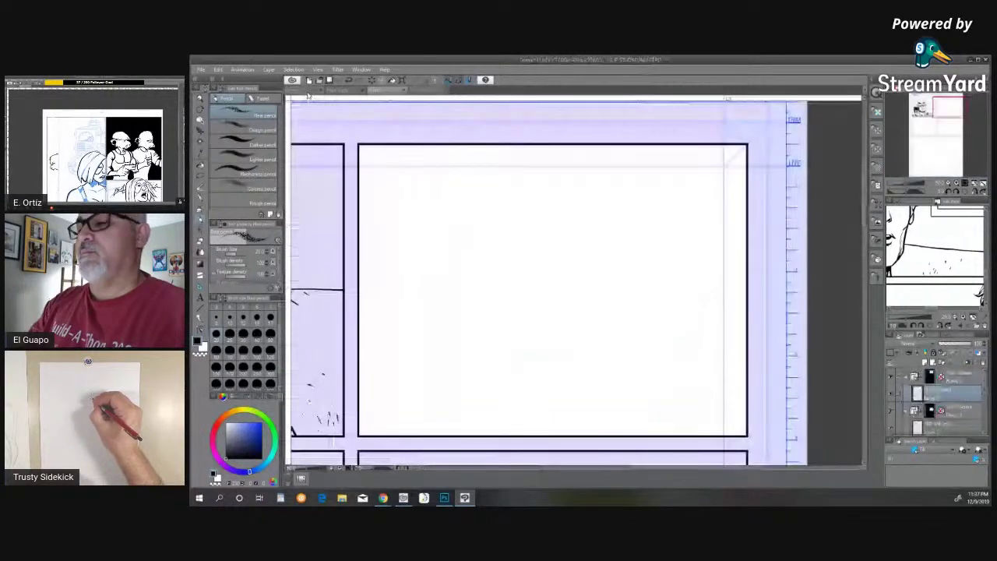
{"action": "left_click", "coordinate": [308, 92]}
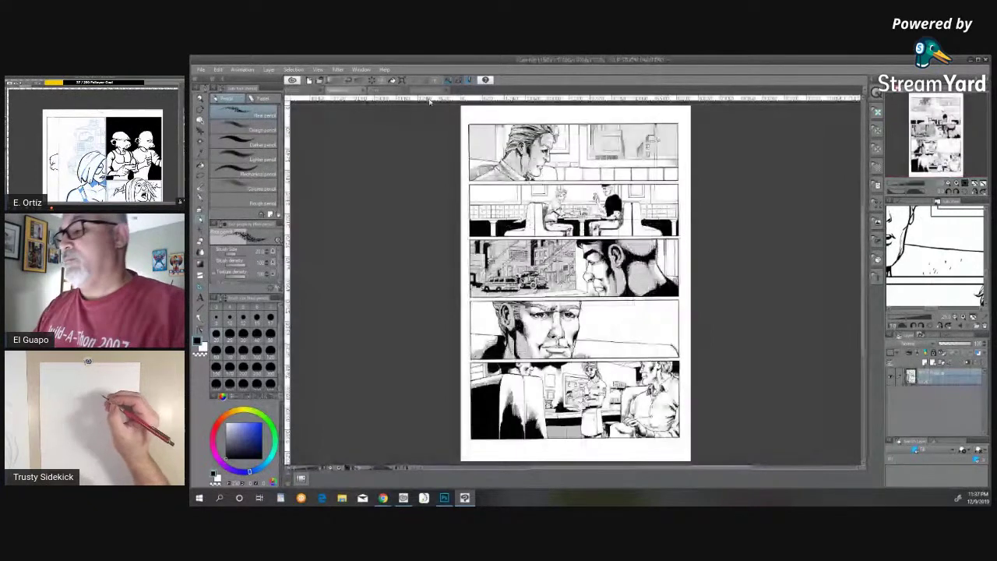
{"action": "left_click", "coordinate": [428, 99]}
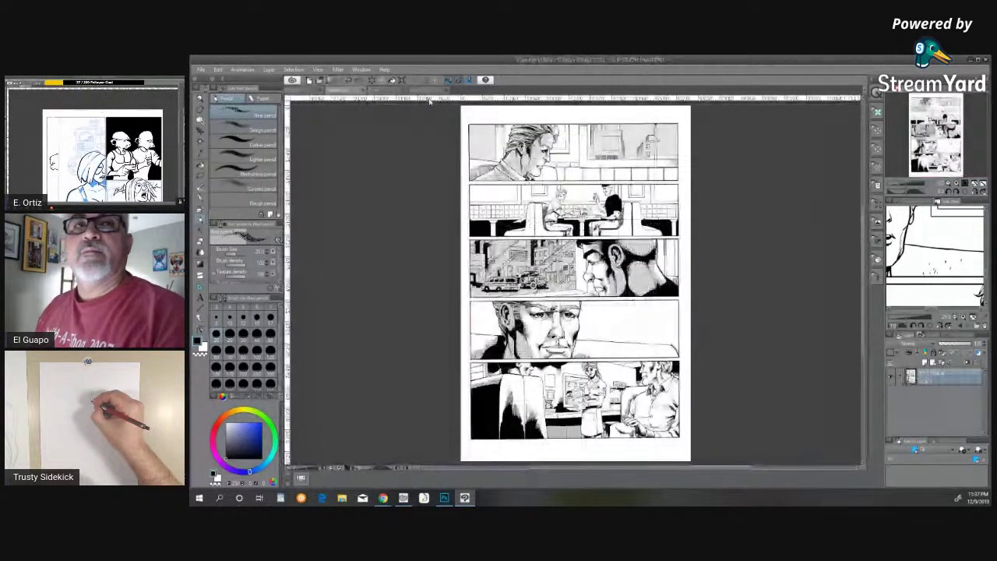
{"action": "left_click", "coordinate": [392, 92]}
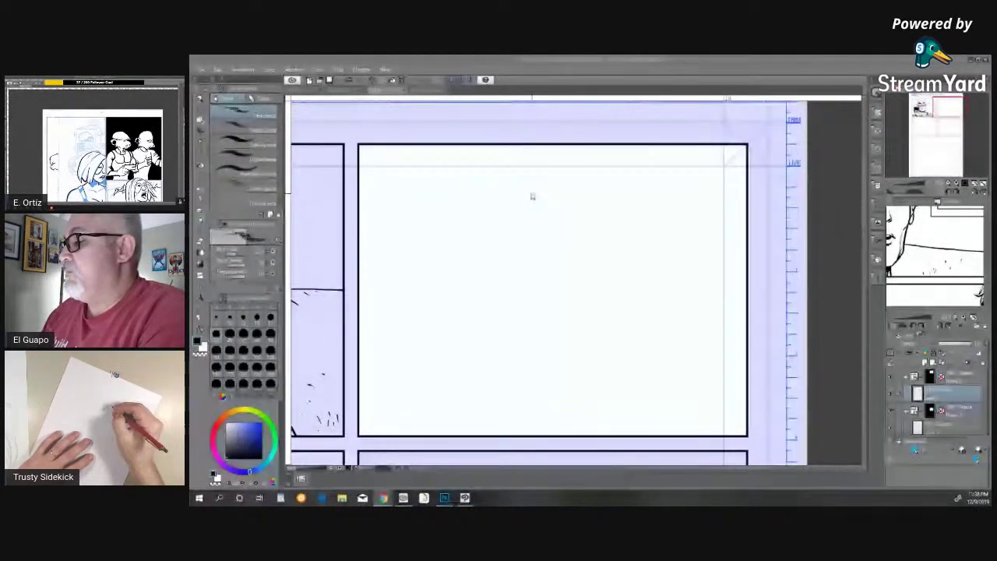
{"action": "left_click_drag", "start_coordinate": [644, 468], "coordinate": [671, 469]}
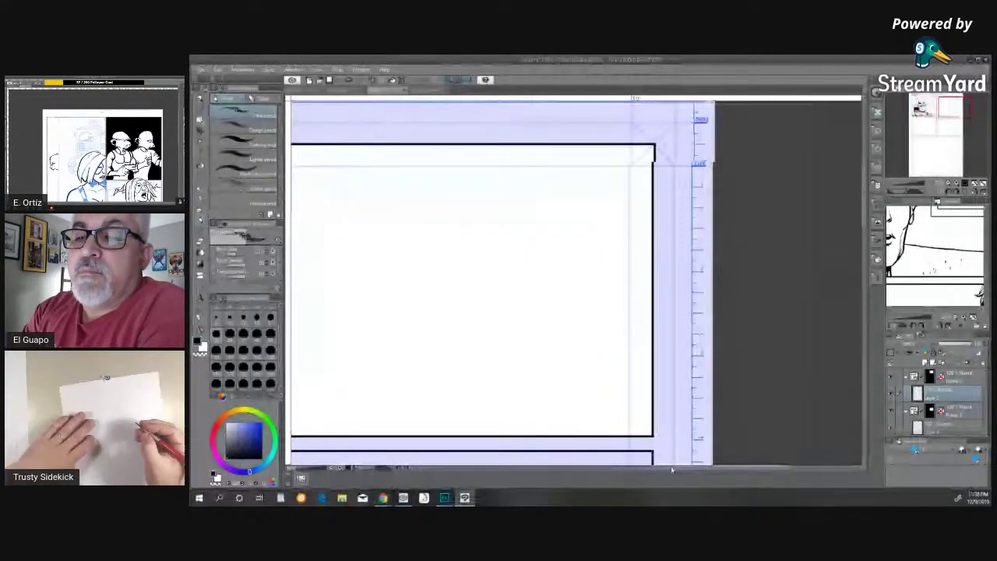
{"action": "left_click_drag", "start_coordinate": [671, 468], "coordinate": [649, 469]}
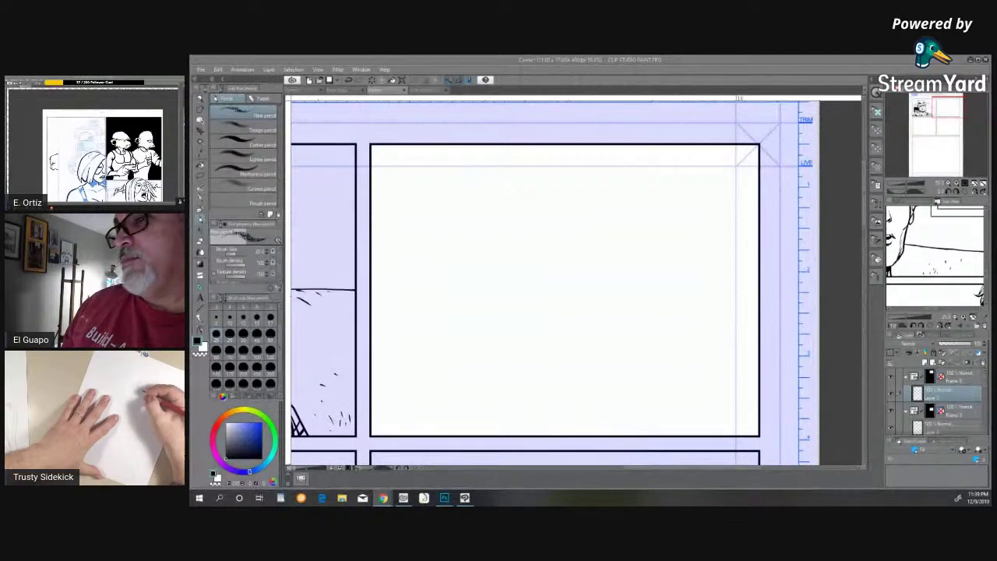
- Switch to the browser and look through the Hannibal image results and related images for reference
{"action": "left_click_drag", "start_coordinate": [190, 71], "coordinate": [496, 55]}
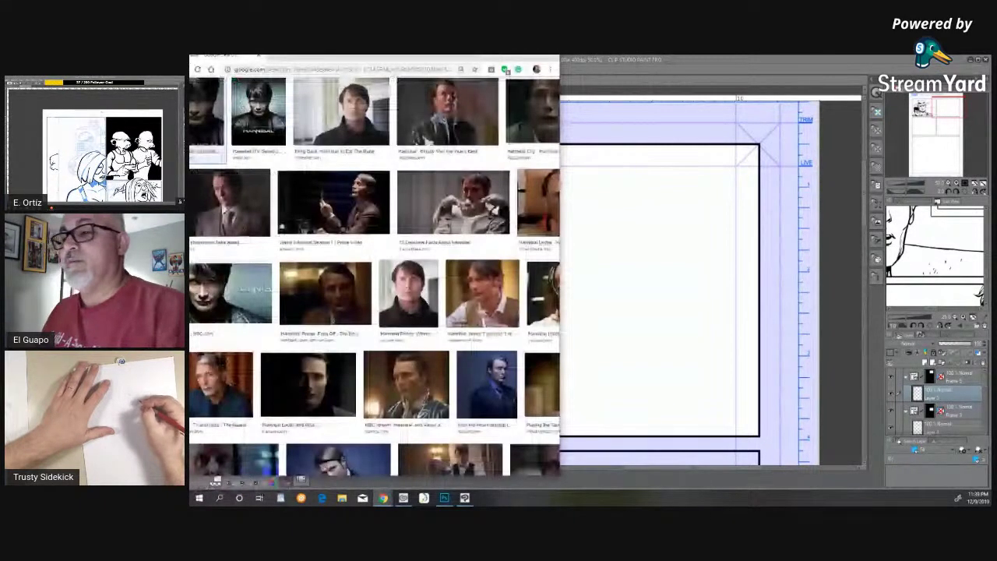
{"action": "left_click_drag", "start_coordinate": [496, 55], "coordinate": [490, 56]}
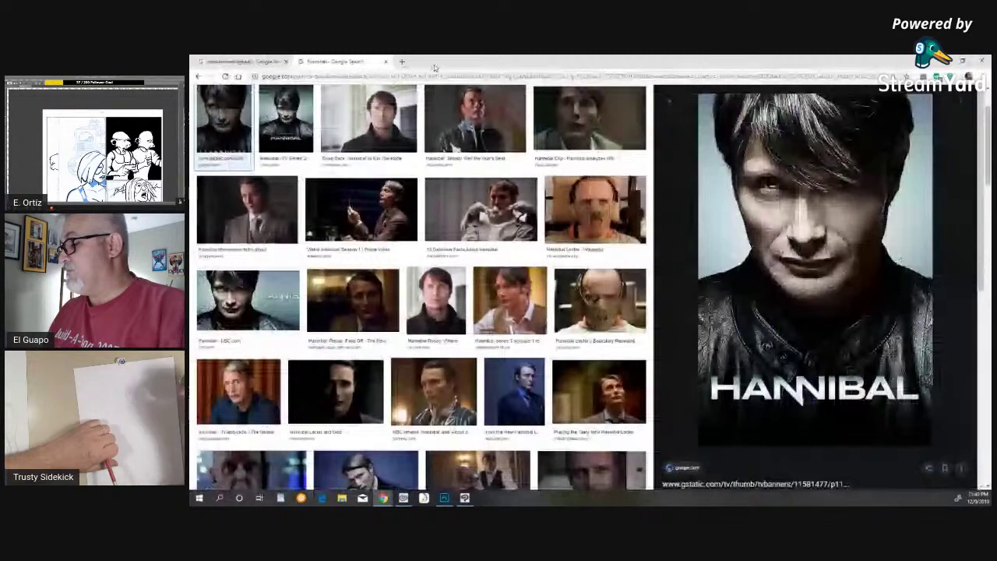
{"action": "scroll", "coordinate": [840, 147], "scroll_direction": "down", "scroll_amount": 5}
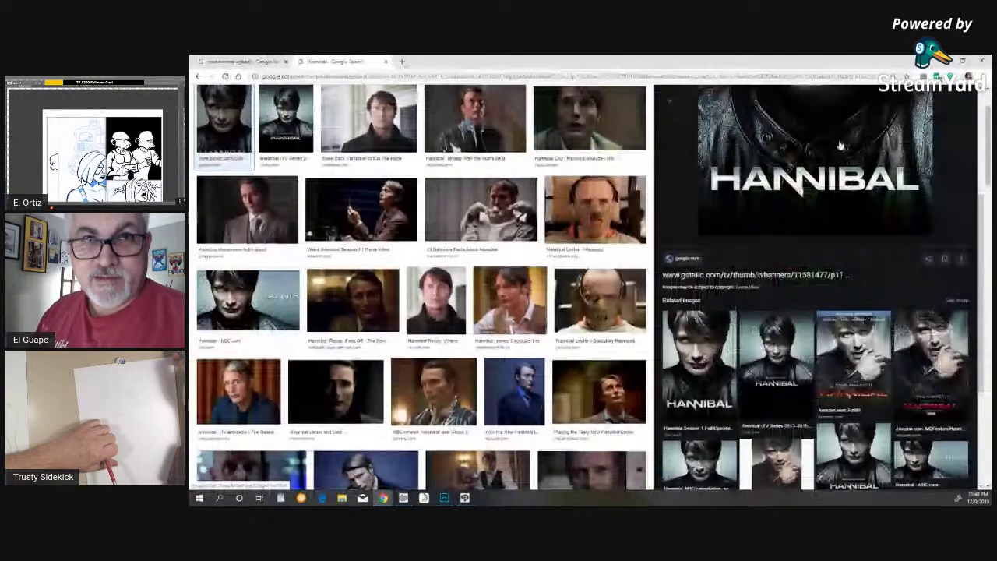
{"action": "scroll", "coordinate": [840, 146], "scroll_direction": "down", "scroll_amount": 3}
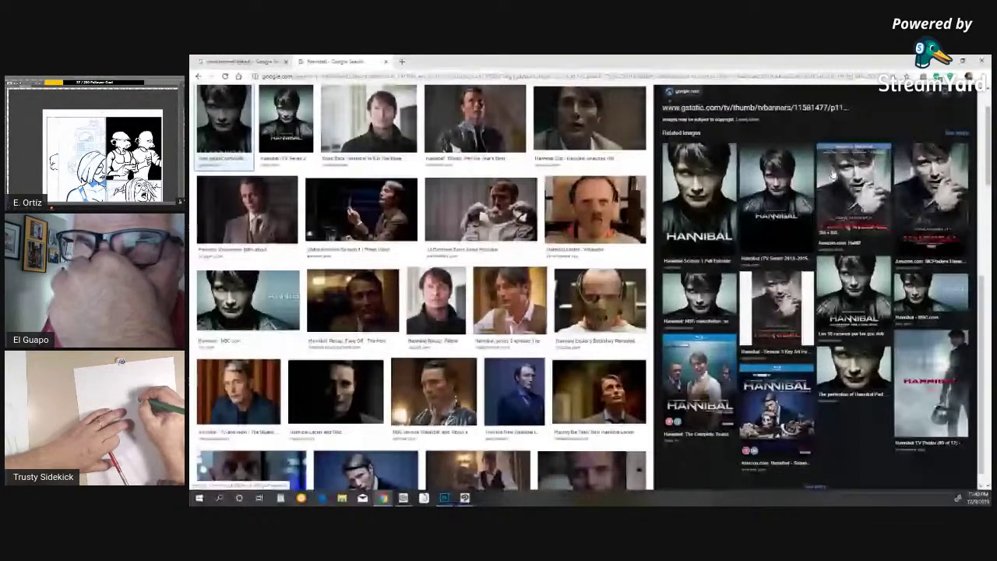
- View the enlarged Hannibal poster for reference and return to the empty comic panel in Clip Studio Paint
{"action": "left_click", "coordinate": [842, 179]}
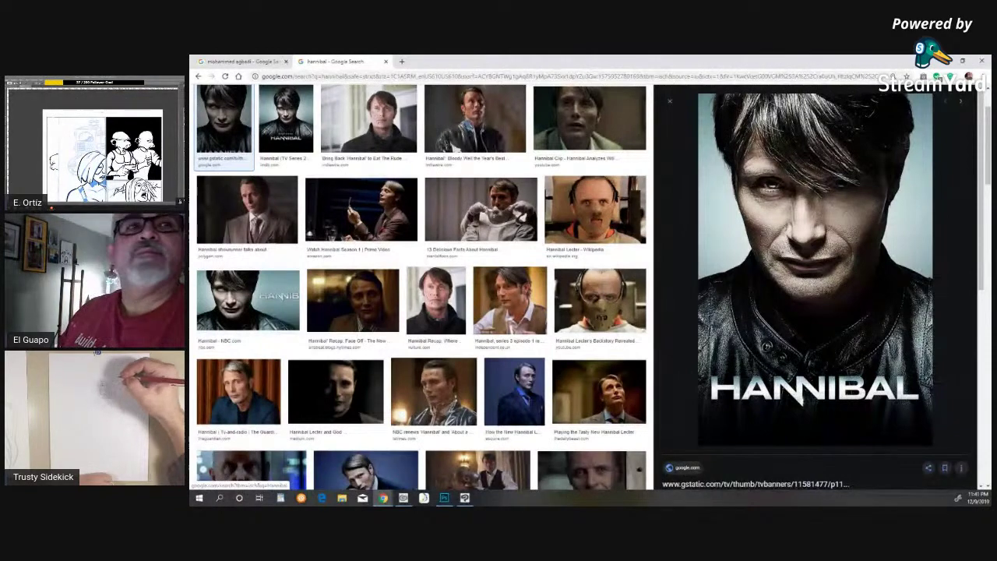
{"action": "left_click", "coordinate": [464, 498]}
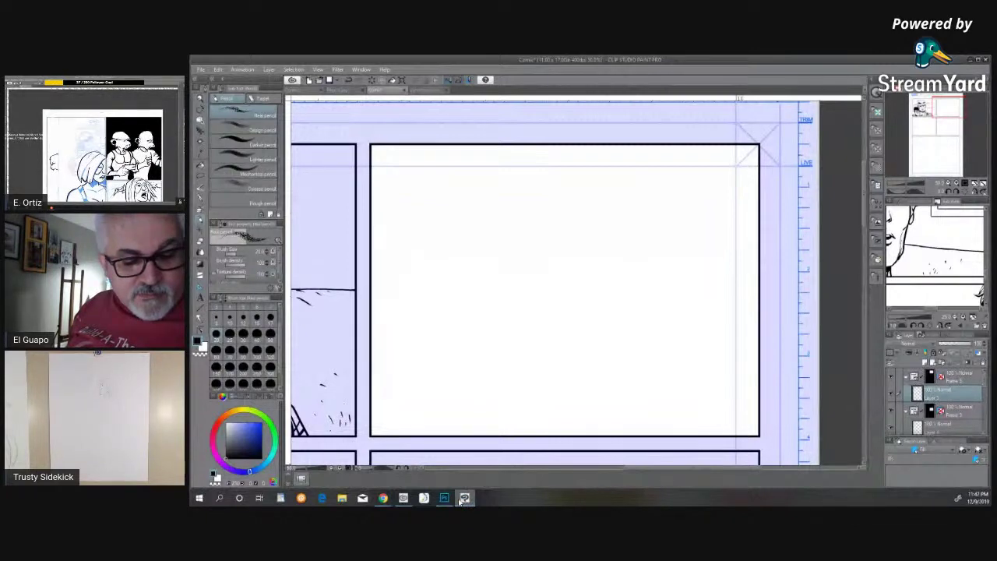
{"action": "left_click", "coordinate": [463, 498]}
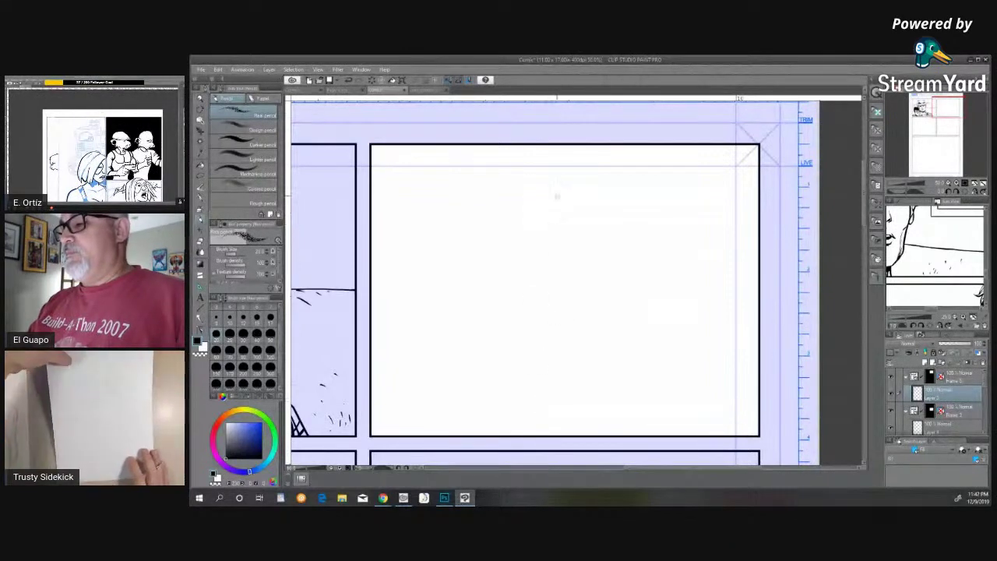
- Sketch a man's head in the upper middle of the empty panel: oval skull, facial guide lines, chin and ear
{"action": "mouse_move", "coordinate": [548, 176]}
{"action": "left_mouse_down"}
{"action": "mouse_move", "coordinate": [536, 189]}
{"action": "mouse_move", "coordinate": [589, 172]}
{"action": "mouse_move", "coordinate": [595, 212]}
{"action": "mouse_move", "coordinate": [577, 251]}
{"action": "left_mouse_up"}
{"action": "left_click_drag", "start_coordinate": [533, 204], "coordinate": [558, 254]}
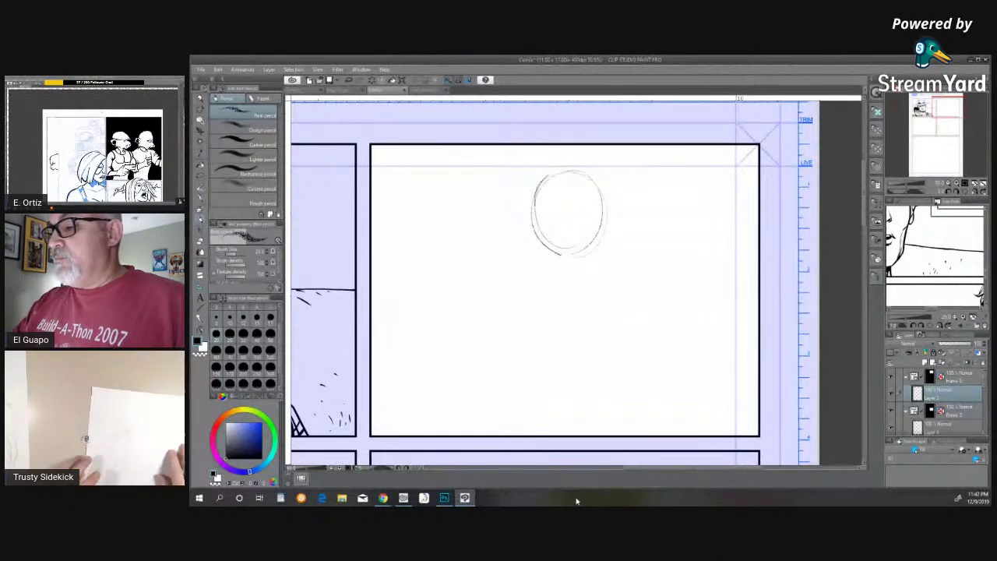
{"action": "mouse_move", "coordinate": [536, 183]}
{"action": "left_mouse_down"}
{"action": "mouse_move", "coordinate": [546, 253]}
{"action": "mouse_move", "coordinate": [541, 187]}
{"action": "mouse_move", "coordinate": [575, 256]}
{"action": "mouse_move", "coordinate": [585, 191]}
{"action": "left_mouse_up"}
{"action": "mouse_move", "coordinate": [532, 238]}
{"action": "left_mouse_down"}
{"action": "mouse_move", "coordinate": [579, 193]}
{"action": "mouse_move", "coordinate": [551, 237]}
{"action": "mouse_move", "coordinate": [536, 227]}
{"action": "mouse_move", "coordinate": [525, 236]}
{"action": "left_mouse_up"}
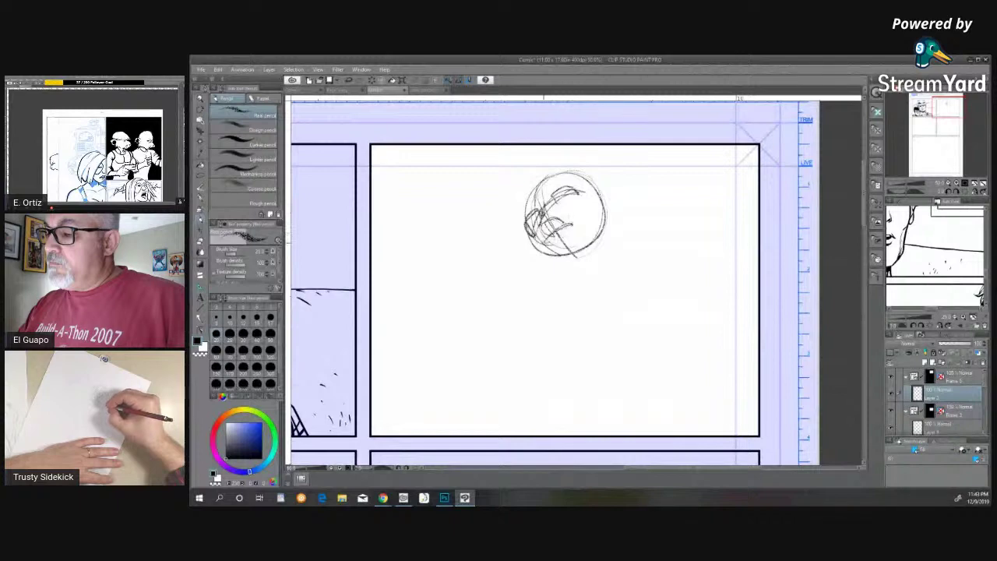
{"action": "mouse_move", "coordinate": [583, 227]}
{"action": "left_mouse_down"}
{"action": "mouse_move", "coordinate": [549, 251]}
{"action": "mouse_move", "coordinate": [566, 277]}
{"action": "mouse_move", "coordinate": [615, 235]}
{"action": "mouse_move", "coordinate": [602, 182]}
{"action": "mouse_move", "coordinate": [621, 208]}
{"action": "mouse_move", "coordinate": [620, 182]}
{"action": "left_mouse_up"}
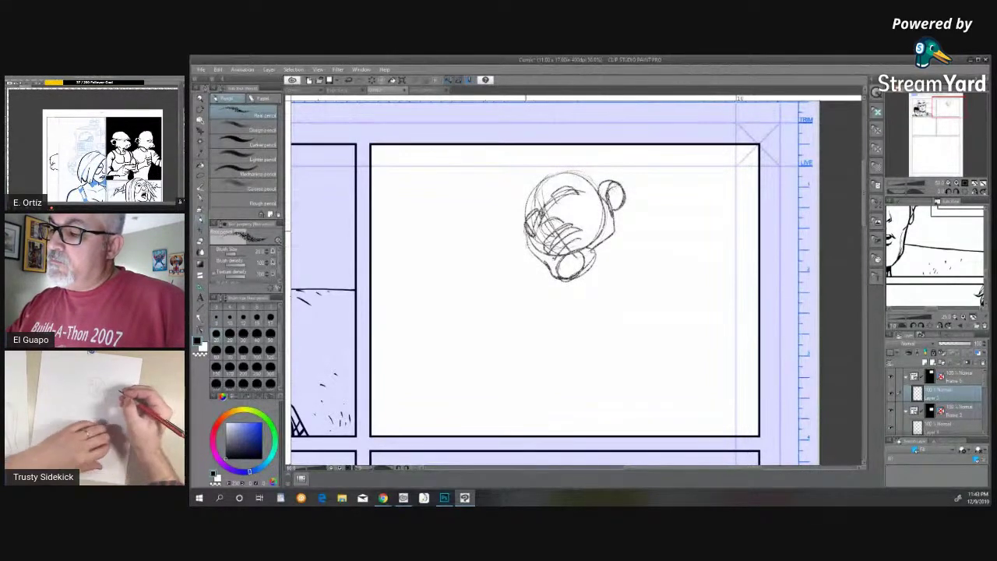
- Sketch the hairline, brow and jaw around the head and add the neck with a pointed collar below it
{"action": "mouse_move", "coordinate": [520, 204]}
{"action": "left_mouse_down"}
{"action": "mouse_move", "coordinate": [522, 225]}
{"action": "mouse_move", "coordinate": [534, 210]}
{"action": "mouse_move", "coordinate": [532, 224]}
{"action": "left_mouse_up"}
{"action": "mouse_move", "coordinate": [521, 212]}
{"action": "left_mouse_down"}
{"action": "mouse_move", "coordinate": [538, 207]}
{"action": "mouse_move", "coordinate": [544, 176]}
{"action": "mouse_move", "coordinate": [564, 161]}
{"action": "mouse_move", "coordinate": [600, 164]}
{"action": "mouse_move", "coordinate": [612, 235]}
{"action": "mouse_move", "coordinate": [620, 208]}
{"action": "mouse_move", "coordinate": [630, 283]}
{"action": "left_mouse_up"}
{"action": "left_click_drag", "start_coordinate": [616, 208], "coordinate": [642, 265]}
{"action": "mouse_move", "coordinate": [624, 232]}
{"action": "left_mouse_down"}
{"action": "mouse_move", "coordinate": [646, 265]}
{"action": "mouse_move", "coordinate": [663, 263]}
{"action": "left_mouse_up"}
{"action": "mouse_move", "coordinate": [662, 264]}
{"action": "left_mouse_down"}
{"action": "mouse_move", "coordinate": [602, 274]}
{"action": "mouse_move", "coordinate": [584, 305]}
{"action": "left_mouse_up"}
{"action": "mouse_move", "coordinate": [567, 274]}
{"action": "left_mouse_down"}
{"action": "mouse_move", "coordinate": [585, 311]}
{"action": "mouse_move", "coordinate": [584, 296]}
{"action": "mouse_move", "coordinate": [592, 299]}
{"action": "left_mouse_up"}
{"action": "left_click_drag", "start_coordinate": [612, 215], "coordinate": [601, 283]}
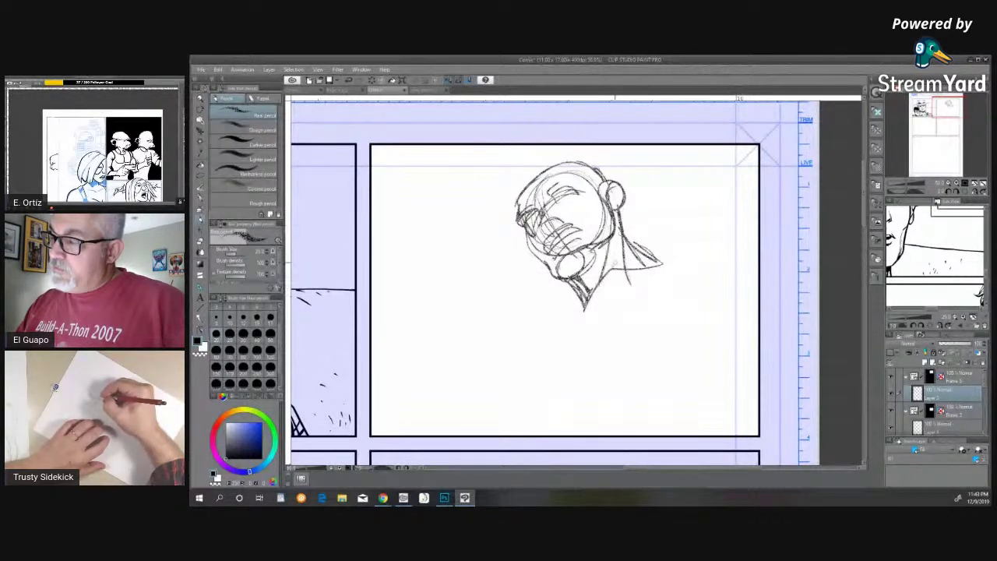
- Sketch the long front contour of the torso down from the collar and the shoulder curve beside the neck
{"action": "left_click_drag", "start_coordinate": [624, 232], "coordinate": [629, 243]}
{"action": "mouse_move", "coordinate": [633, 247]}
{"action": "left_mouse_down"}
{"action": "mouse_move", "coordinate": [670, 260]}
{"action": "mouse_move", "coordinate": [569, 324]}
{"action": "mouse_move", "coordinate": [553, 356]}
{"action": "left_mouse_up"}
{"action": "mouse_move", "coordinate": [577, 306]}
{"action": "left_mouse_down"}
{"action": "mouse_move", "coordinate": [554, 348]}
{"action": "mouse_move", "coordinate": [543, 412]}
{"action": "left_mouse_up"}
{"action": "left_click_drag", "start_coordinate": [581, 306], "coordinate": [537, 379]}
{"action": "mouse_move", "coordinate": [626, 265]}
{"action": "left_mouse_down"}
{"action": "mouse_move", "coordinate": [671, 242]}
{"action": "mouse_move", "coordinate": [708, 263]}
{"action": "left_mouse_up"}
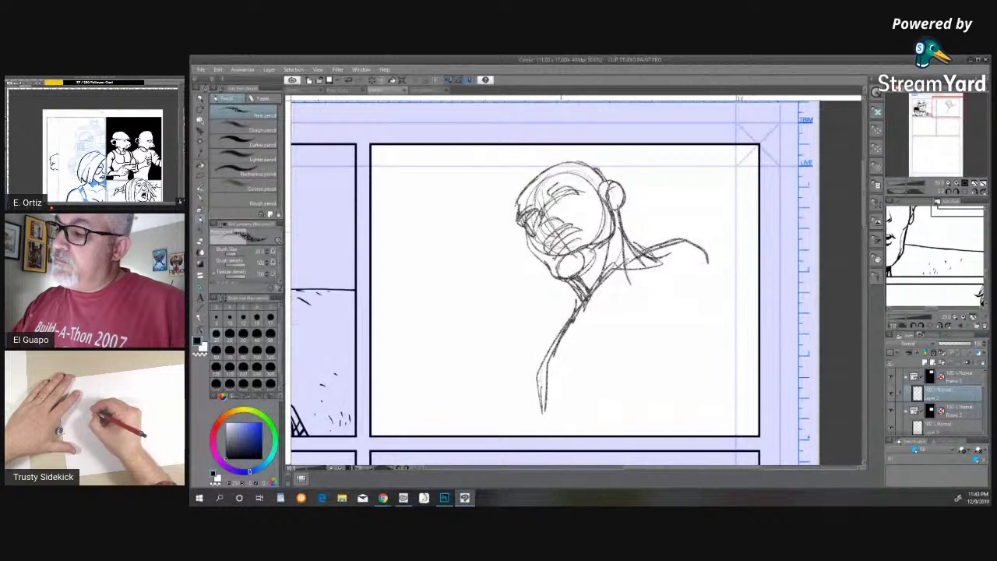
- Sketch the hair across the forehead and crown, add the nose, and reinforce the face, neck and torso contours
{"action": "mouse_move", "coordinate": [554, 187]}
{"action": "left_mouse_down"}
{"action": "mouse_move", "coordinate": [573, 179]}
{"action": "mouse_move", "coordinate": [526, 192]}
{"action": "mouse_move", "coordinate": [522, 178]}
{"action": "mouse_move", "coordinate": [513, 187]}
{"action": "left_mouse_up"}
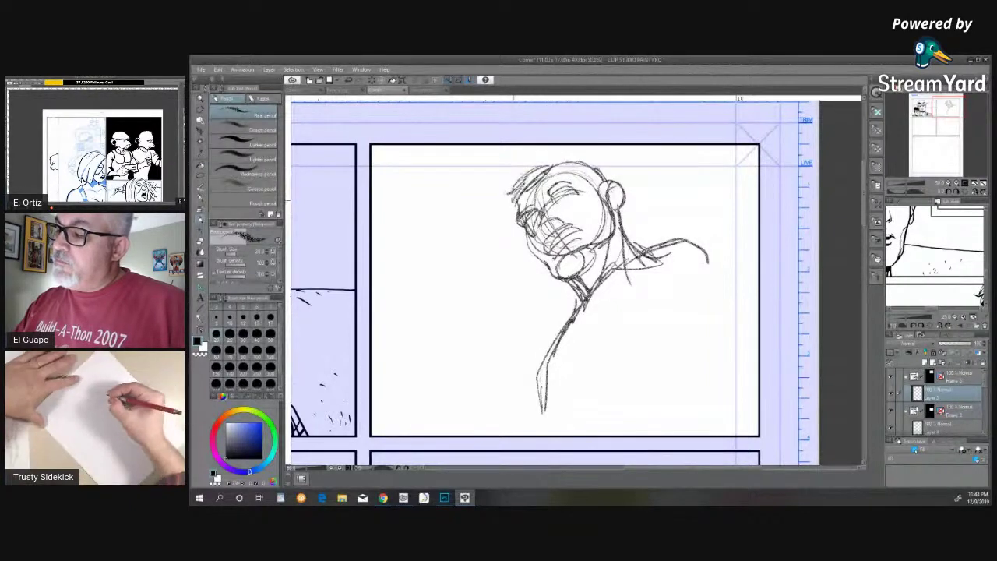
{"action": "left_click_drag", "start_coordinate": [565, 157], "coordinate": [539, 182]}
{"action": "left_click_drag", "start_coordinate": [545, 218], "coordinate": [544, 227]}
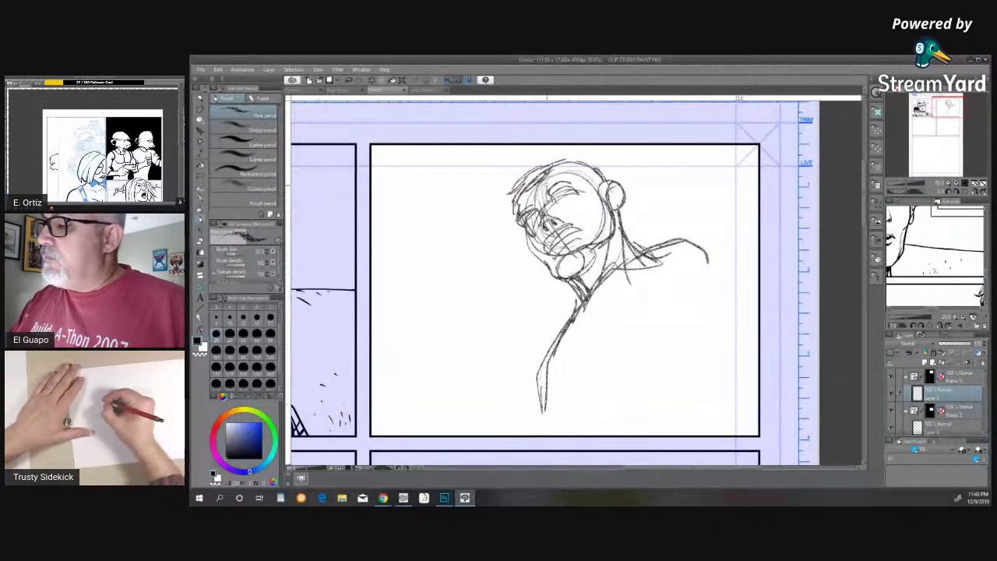
{"action": "mouse_move", "coordinate": [579, 157]}
{"action": "left_mouse_down"}
{"action": "mouse_move", "coordinate": [554, 171]}
{"action": "mouse_move", "coordinate": [567, 168]}
{"action": "mouse_move", "coordinate": [623, 204]}
{"action": "left_mouse_up"}
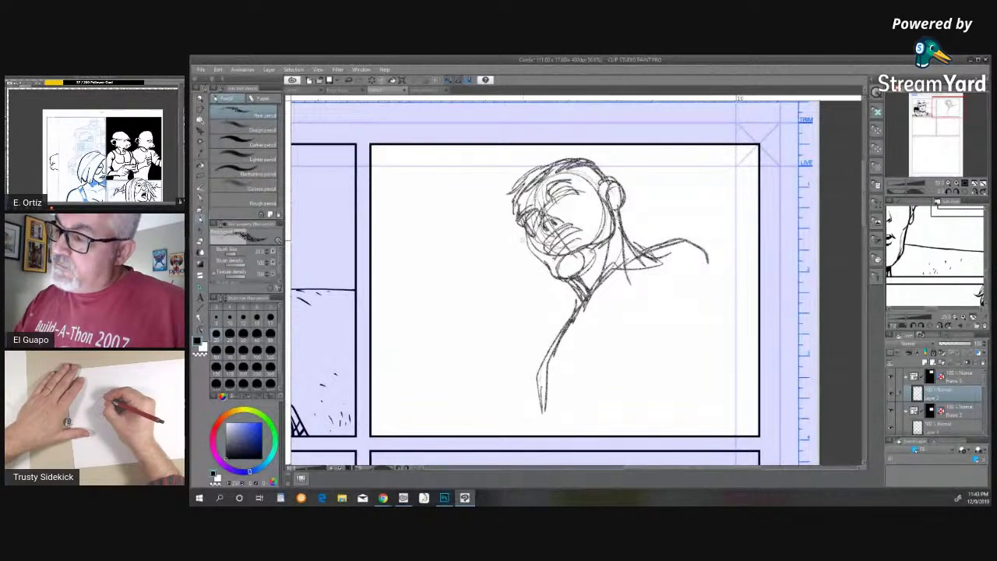
{"action": "mouse_move", "coordinate": [523, 232]}
{"action": "left_mouse_down"}
{"action": "mouse_move", "coordinate": [514, 204]}
{"action": "mouse_move", "coordinate": [526, 235]}
{"action": "left_mouse_up"}
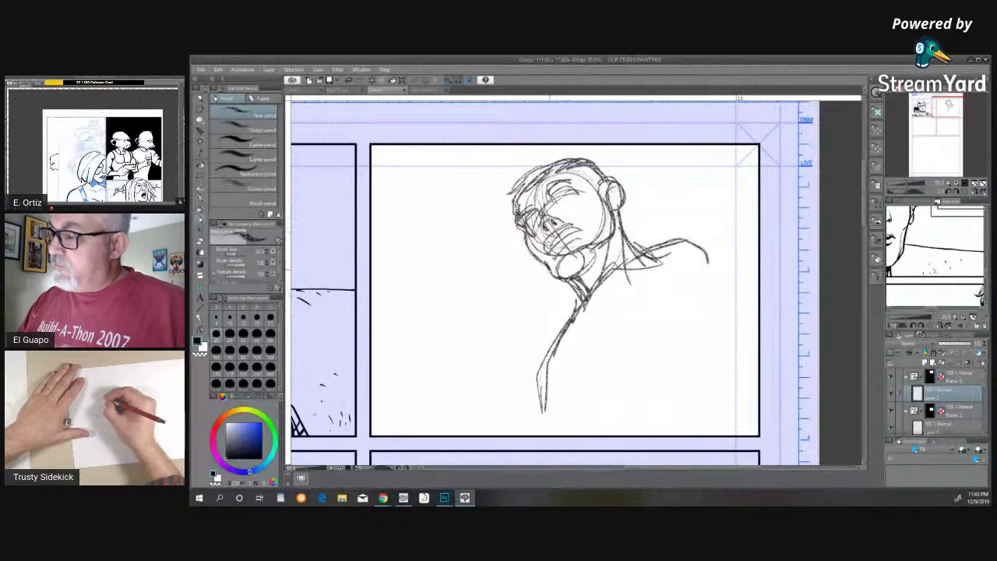
{"action": "left_click_drag", "start_coordinate": [575, 278], "coordinate": [587, 301]}
{"action": "left_click_drag", "start_coordinate": [558, 339], "coordinate": [542, 380]}
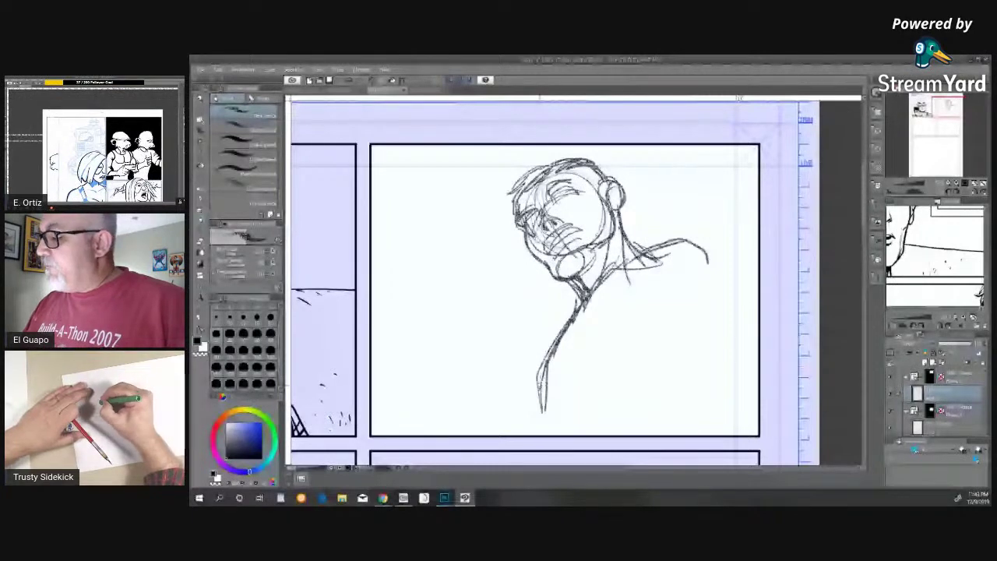
- Thicken the torso contour down to the panel's lower border and extend the shoulder curve to the right border
{"action": "left_click_drag", "start_coordinate": [543, 366], "coordinate": [542, 434]}
{"action": "left_click_drag", "start_coordinate": [608, 294], "coordinate": [548, 388]}
{"action": "left_click_drag", "start_coordinate": [589, 297], "coordinate": [659, 247]}
{"action": "left_click_drag", "start_coordinate": [659, 248], "coordinate": [757, 274]}
{"action": "left_click_drag", "start_coordinate": [695, 243], "coordinate": [722, 266]}
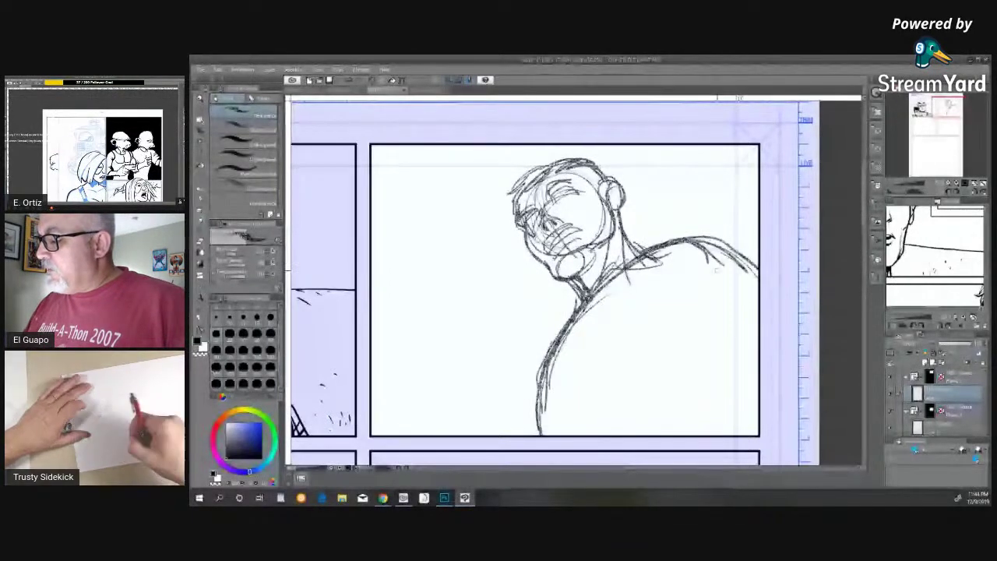
- Sketch the underside of the arm and the side of the torso, with clothing folds radiating from the armpit
{"action": "mouse_move", "coordinate": [757, 305]}
{"action": "left_mouse_down"}
{"action": "mouse_move", "coordinate": [703, 365]}
{"action": "mouse_move", "coordinate": [744, 399]}
{"action": "left_mouse_up"}
{"action": "left_click_drag", "start_coordinate": [701, 357], "coordinate": [758, 433]}
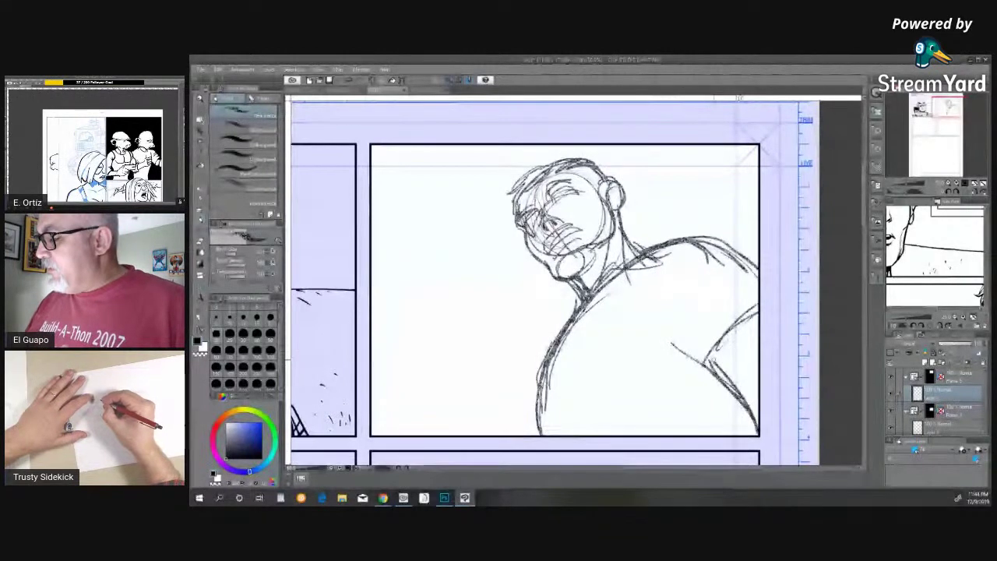
{"action": "left_click_drag", "start_coordinate": [655, 346], "coordinate": [712, 384]}
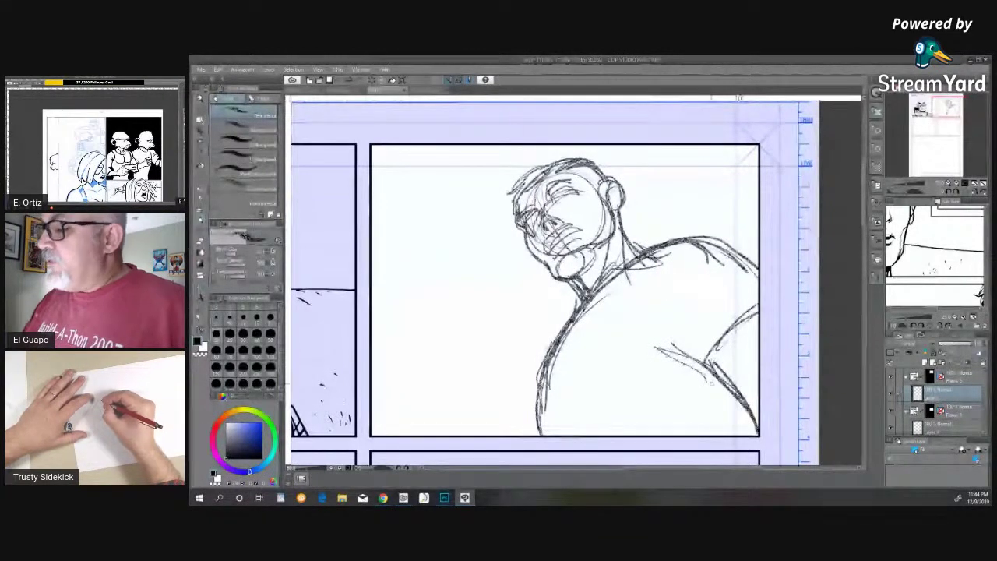
{"action": "left_click_drag", "start_coordinate": [759, 307], "coordinate": [670, 390]}
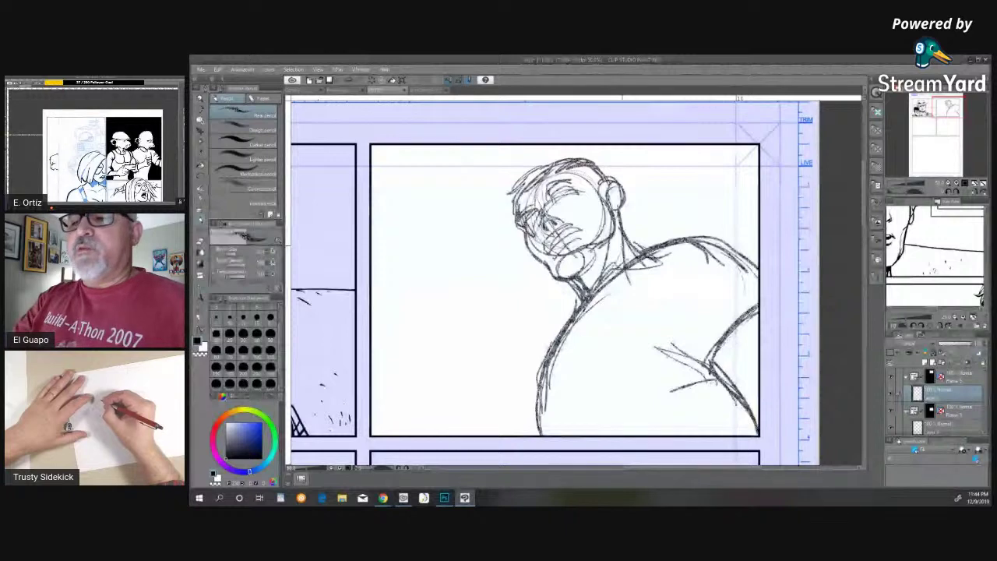
- Lasso the whole figure sketch, start a scale and rotate transform, and move it down and to the left
{"action": "left_click", "coordinate": [200, 141]}
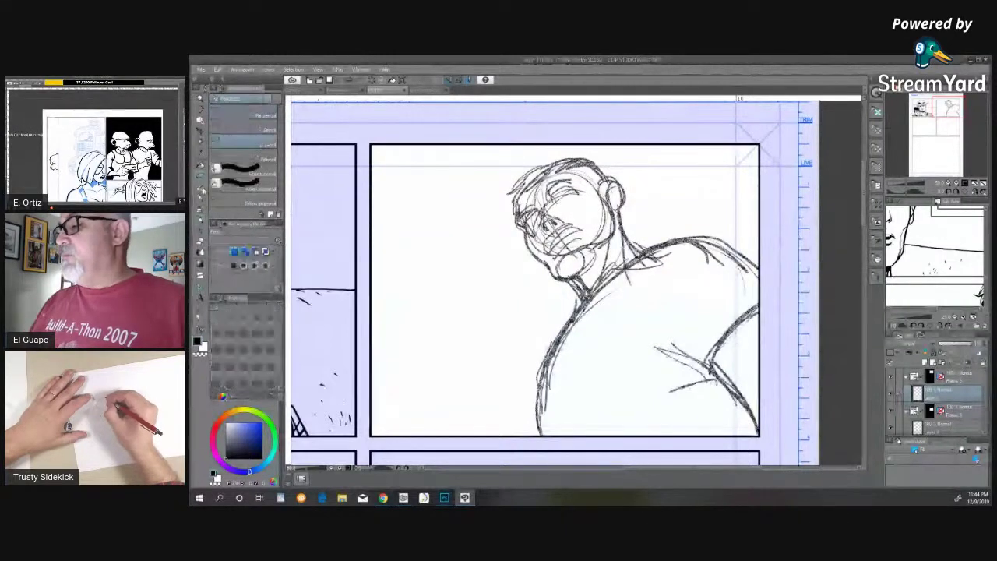
{"action": "left_click_drag", "start_coordinate": [545, 134], "coordinate": [781, 422]}
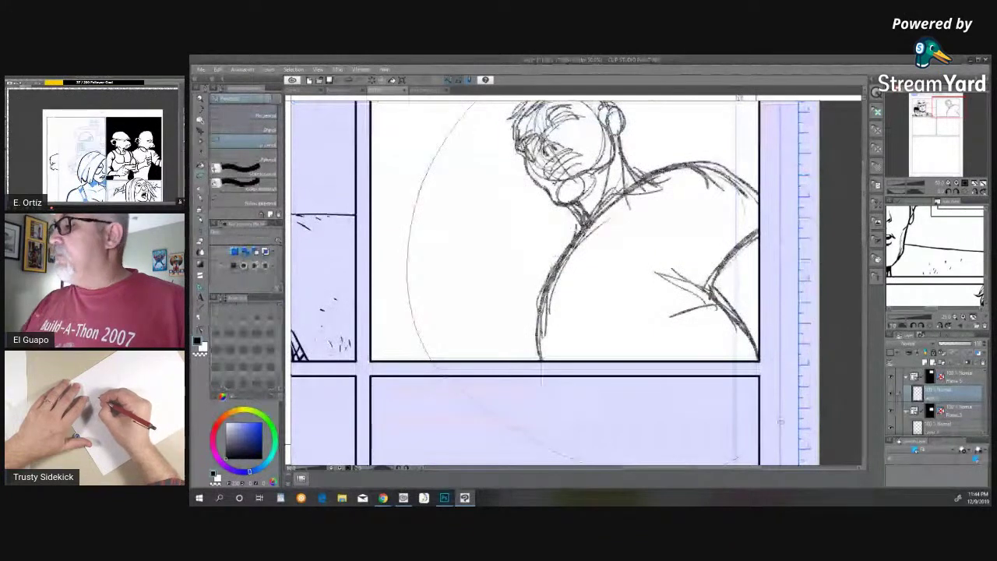
{"action": "scroll", "coordinate": [644, 458], "scroll_direction": "up", "scroll_amount": 2}
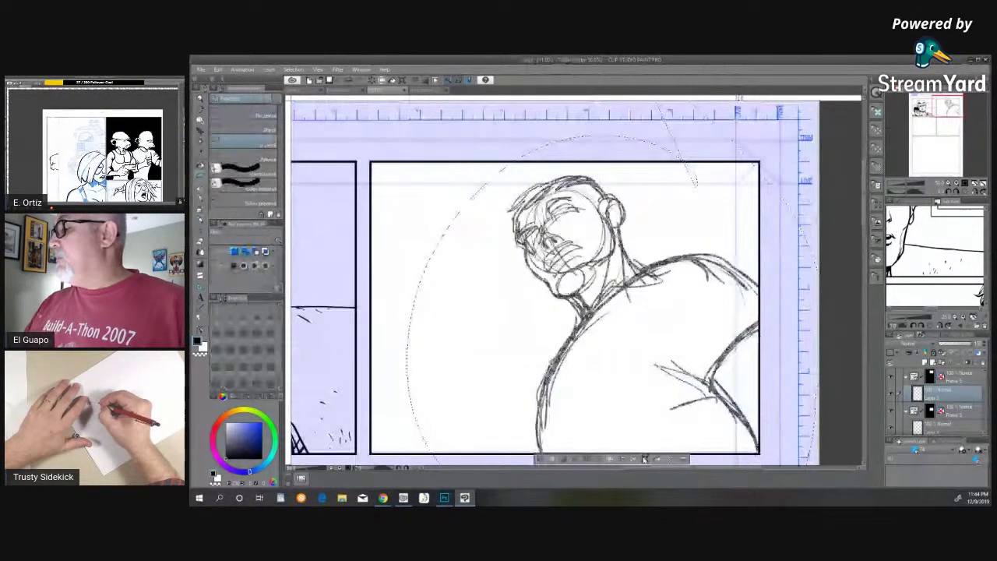
{"action": "left_click", "coordinate": [644, 458]}
{"action": "left_click_drag", "start_coordinate": [701, 334], "coordinate": [636, 376]}
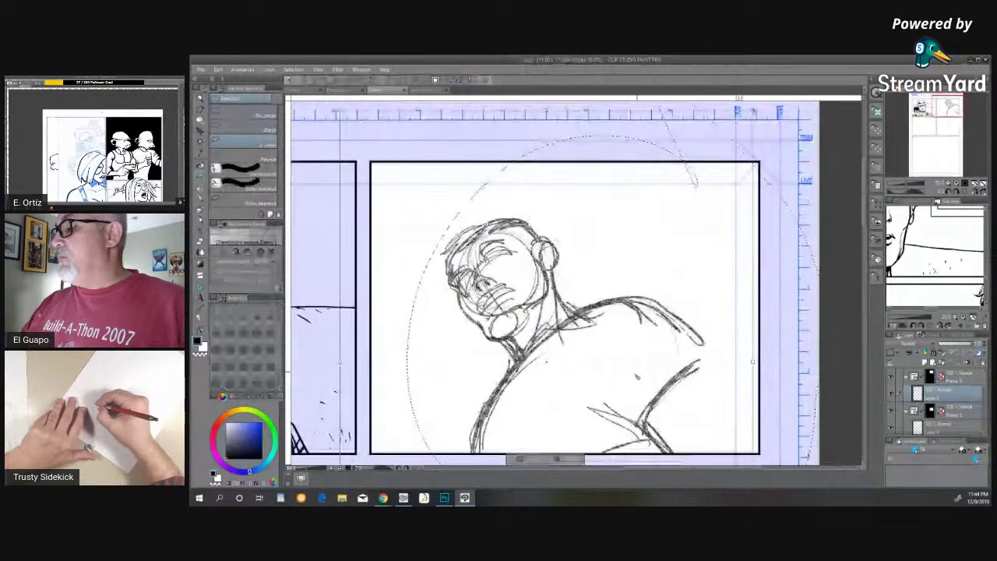
- Enlarge the figure sketch so that it fills more of the panel, apply the transform and clear the selection
{"action": "scroll", "coordinate": [636, 377], "scroll_direction": "up", "scroll_amount": 2}
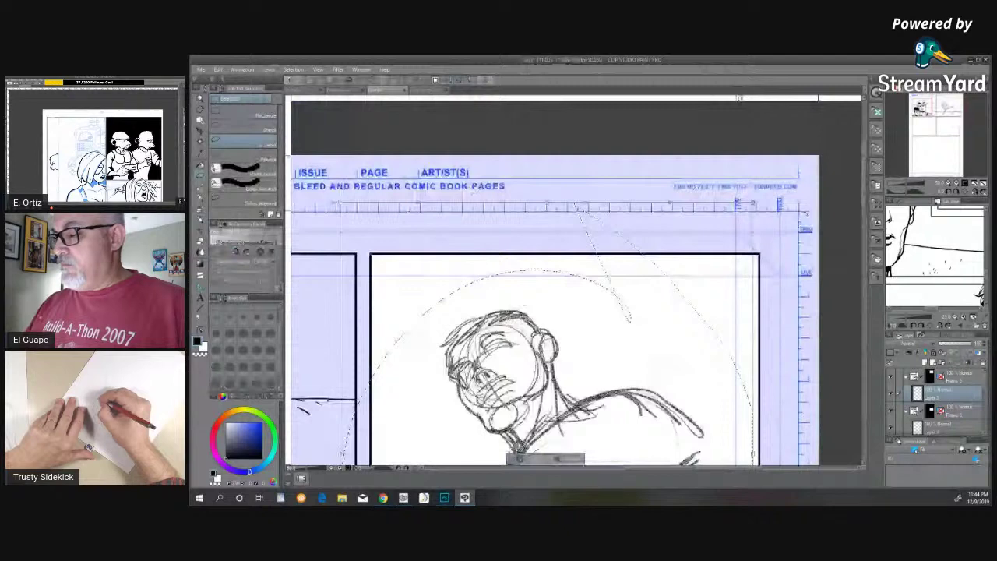
{"action": "left_click_drag", "start_coordinate": [752, 203], "coordinate": [775, 174]}
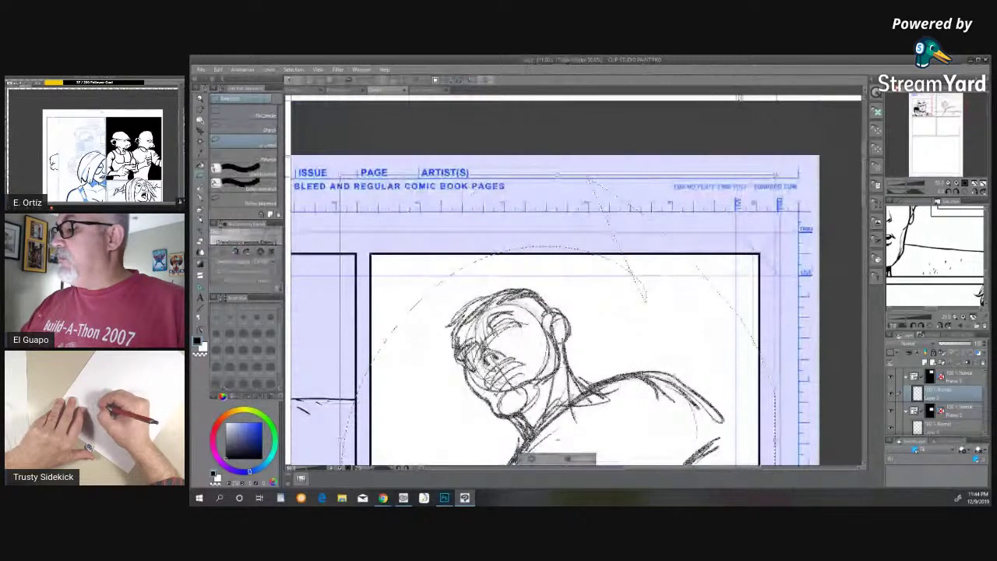
{"action": "left_click_drag", "start_coordinate": [775, 172], "coordinate": [807, 147]}
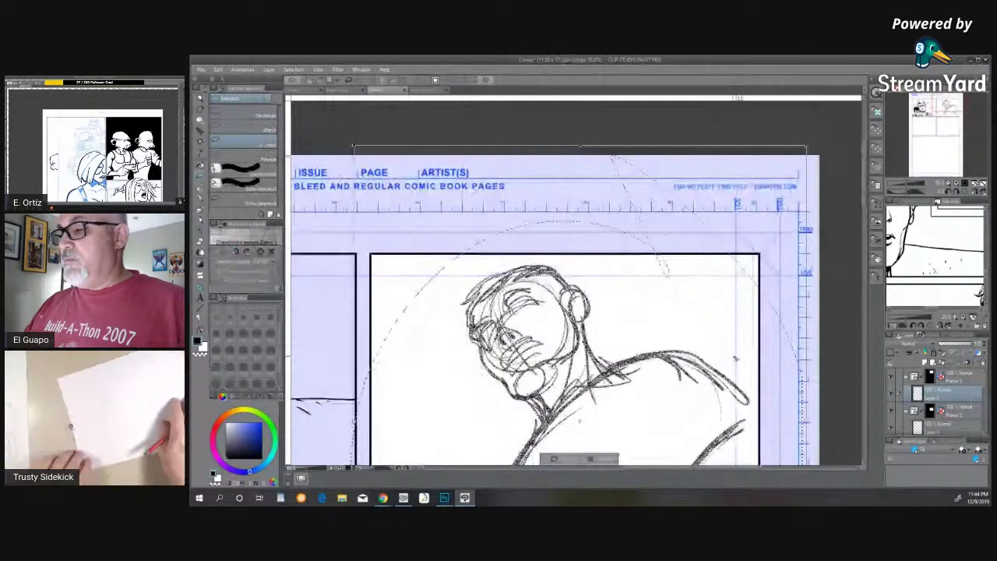
{"action": "left_click_drag", "start_coordinate": [806, 147], "coordinate": [814, 145]}
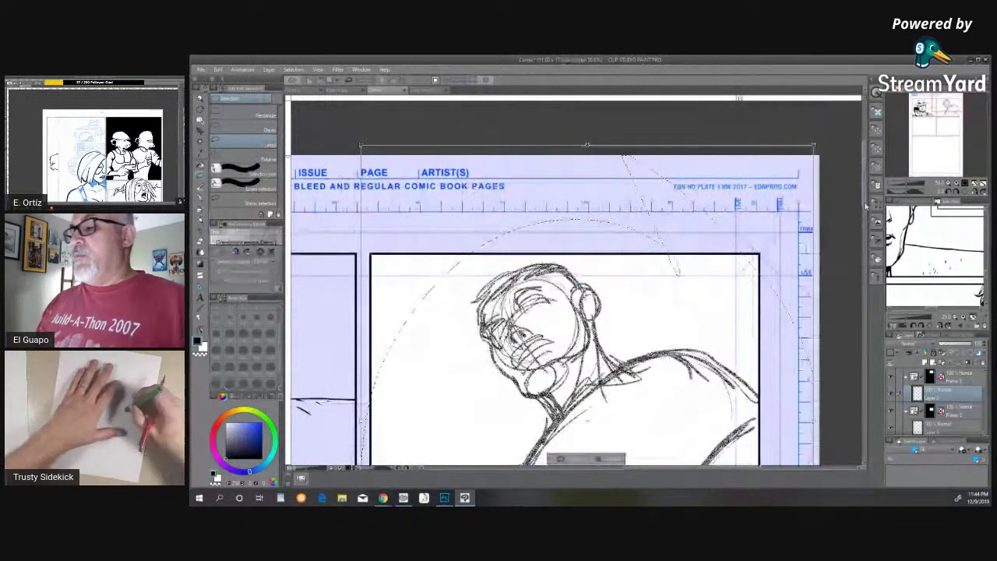
{"action": "left_click_drag", "start_coordinate": [865, 207], "coordinate": [865, 227]}
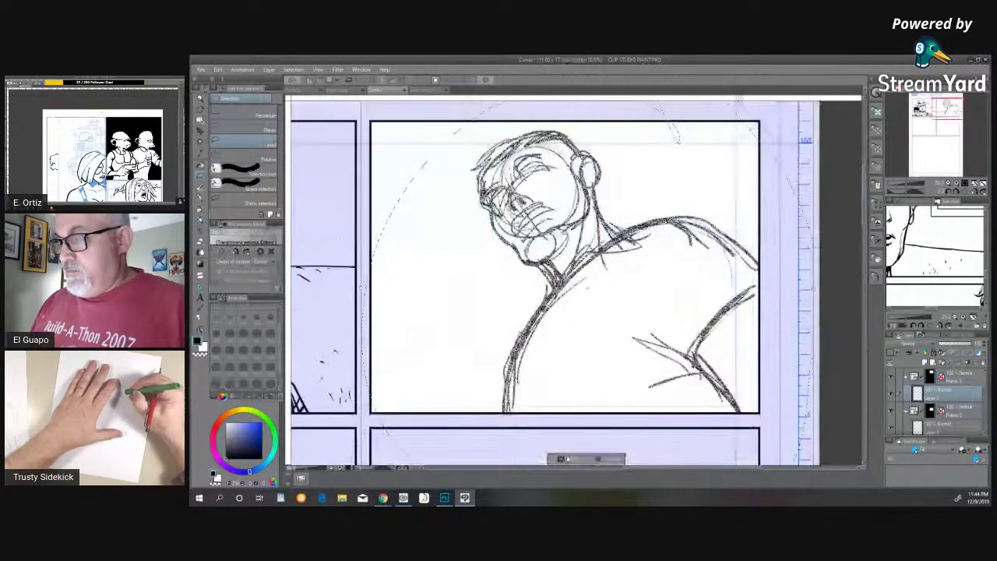
{"action": "left_click", "coordinate": [566, 459]}
{"action": "left_click", "coordinate": [514, 460]}
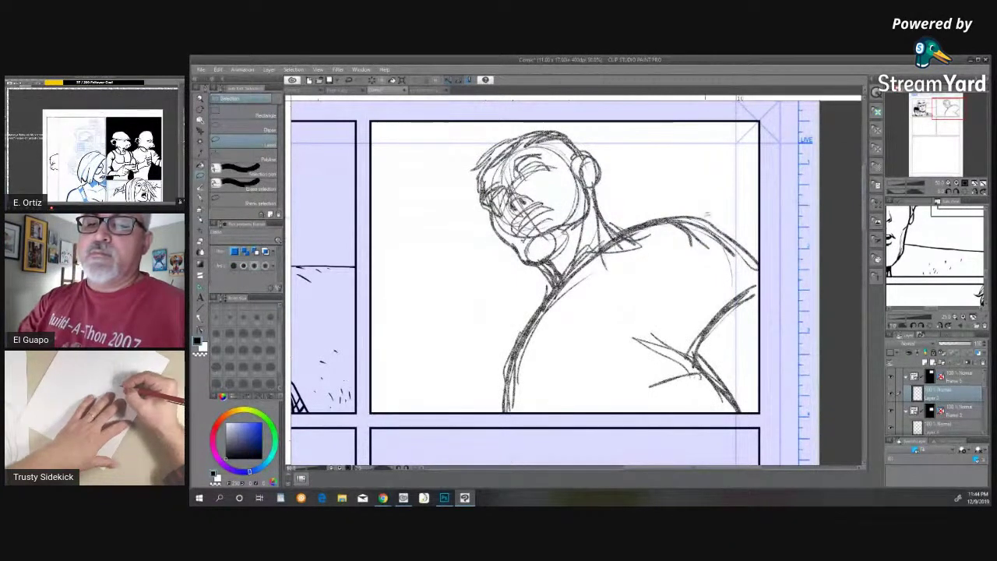
{"action": "left_click", "coordinate": [203, 200]}
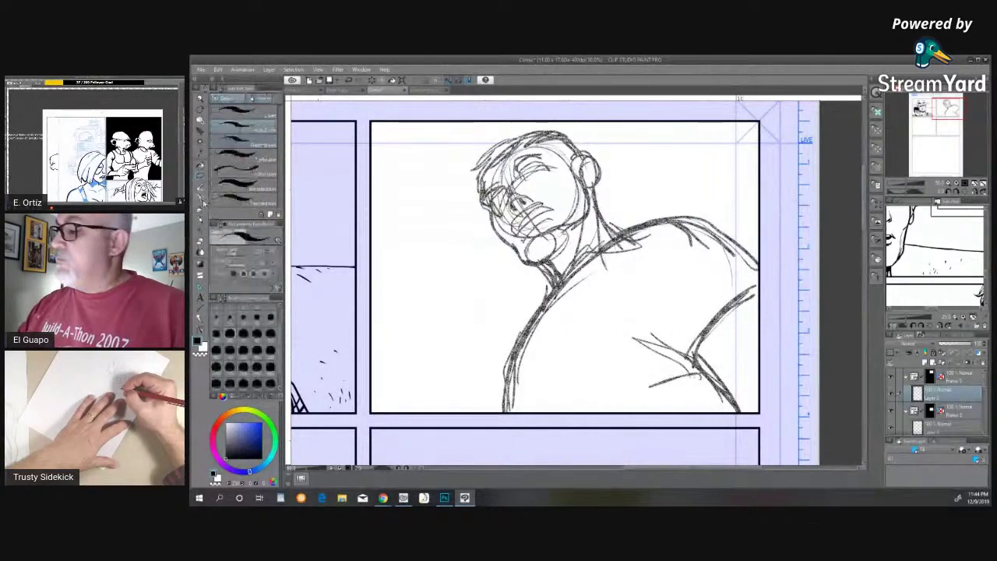
{"action": "left_click", "coordinate": [202, 224]}
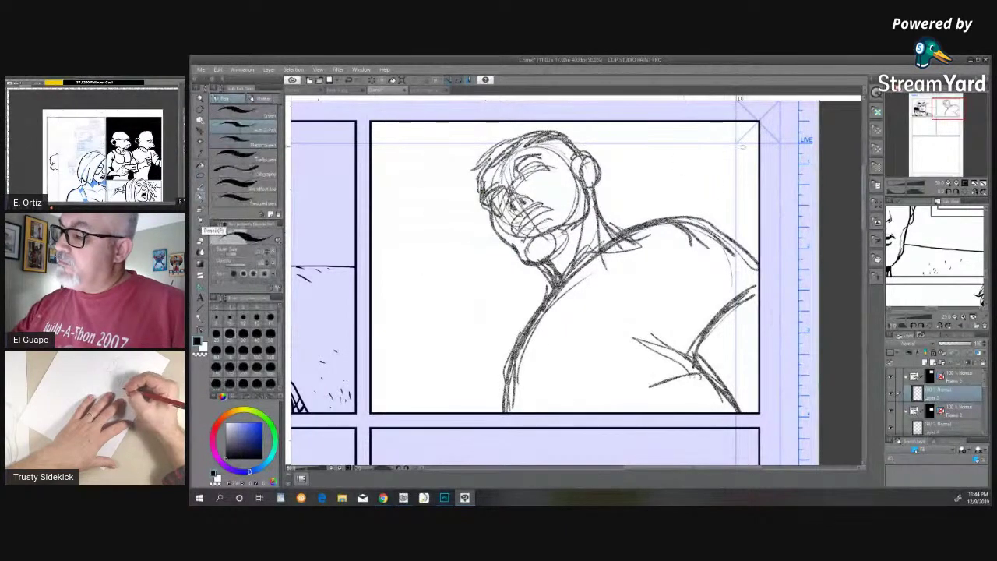
{"action": "left_click_drag", "start_coordinate": [643, 223], "coordinate": [729, 122]}
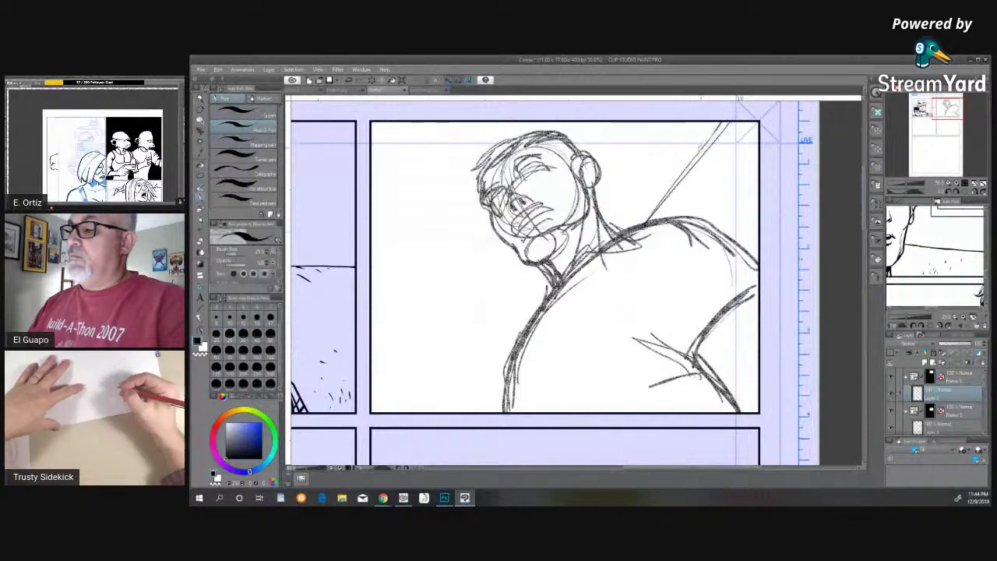
{"action": "key", "text": "ctrl+z"}
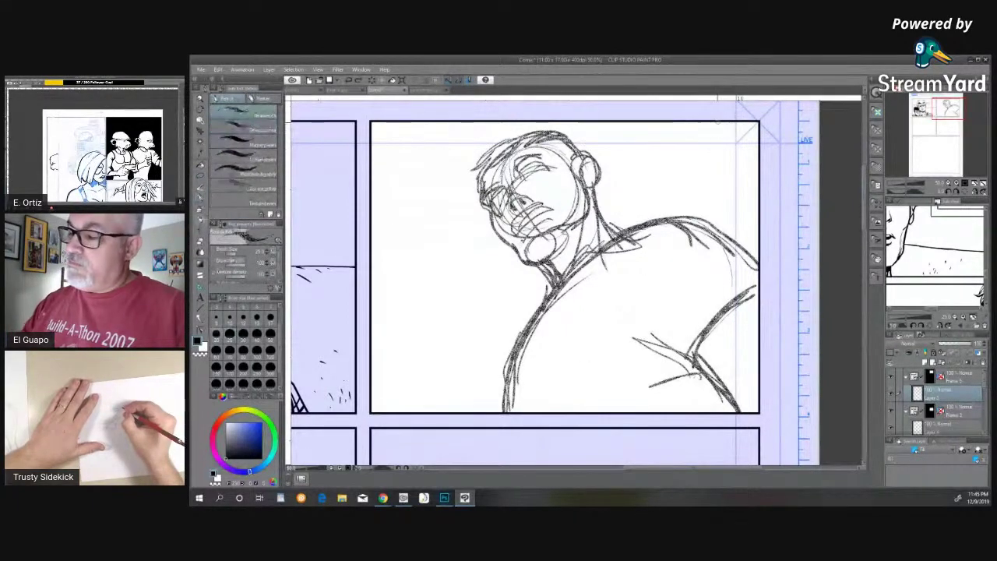
- With the Real pencil, sketch a diagonal shaft rising behind the shoulder to the top border and flare the torso lines at the panel's lower border
{"action": "mouse_move", "coordinate": [716, 123]}
{"action": "left_mouse_down"}
{"action": "mouse_move", "coordinate": [626, 233]}
{"action": "mouse_move", "coordinate": [632, 222]}
{"action": "left_mouse_up"}
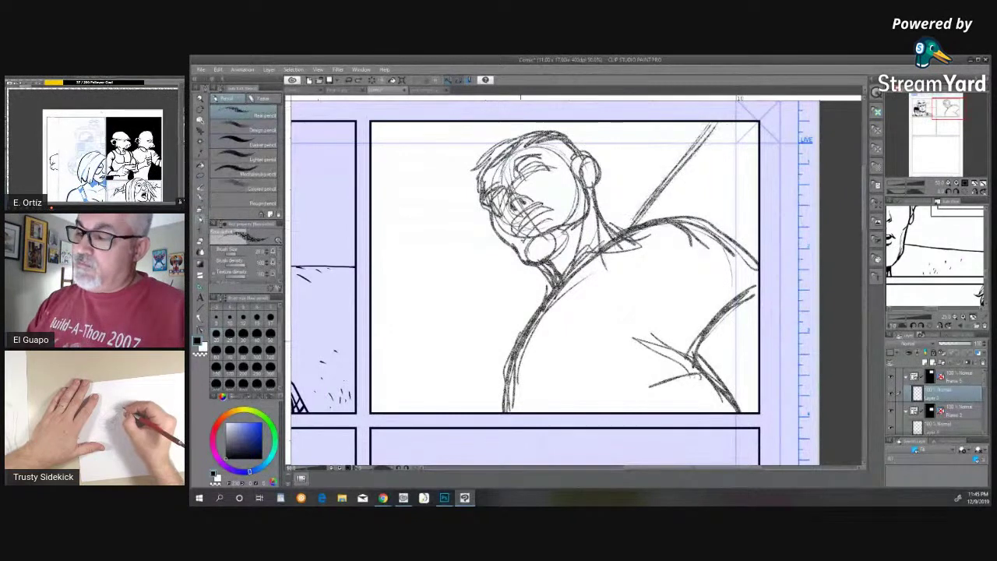
{"action": "mouse_move", "coordinate": [469, 411]}
{"action": "left_mouse_down"}
{"action": "mouse_move", "coordinate": [519, 341]}
{"action": "mouse_move", "coordinate": [484, 399]}
{"action": "left_mouse_up"}
{"action": "mouse_move", "coordinate": [526, 329]}
{"action": "left_mouse_down"}
{"action": "mouse_move", "coordinate": [485, 414]}
{"action": "mouse_move", "coordinate": [524, 335]}
{"action": "left_mouse_up"}
{"action": "mouse_move", "coordinate": [499, 405]}
{"action": "left_mouse_down"}
{"action": "mouse_move", "coordinate": [551, 288]}
{"action": "mouse_move", "coordinate": [522, 350]}
{"action": "left_mouse_up"}
{"action": "left_click_drag", "start_coordinate": [656, 185], "coordinate": [668, 172]}
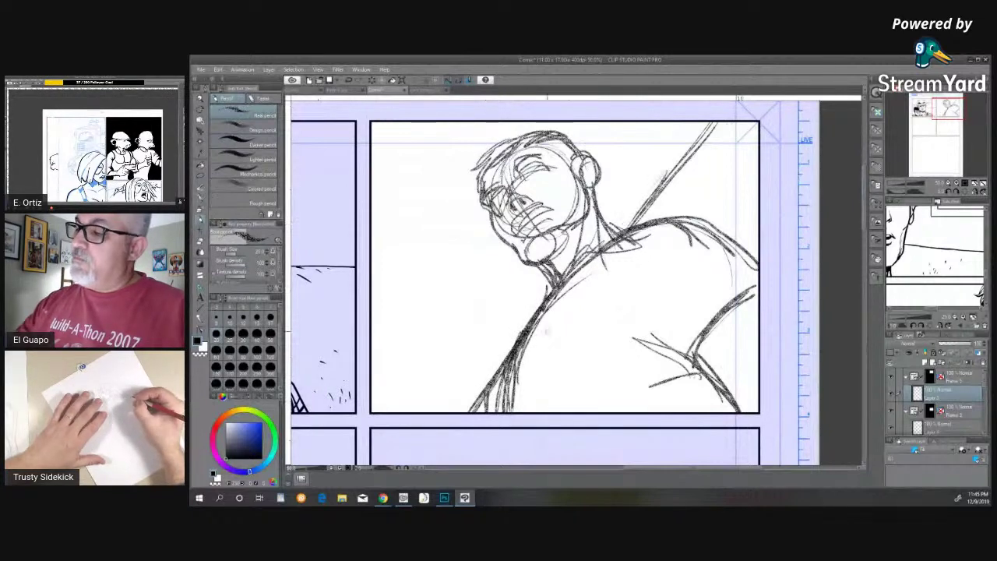
{"action": "left_click_drag", "start_coordinate": [620, 233], "coordinate": [707, 124]}
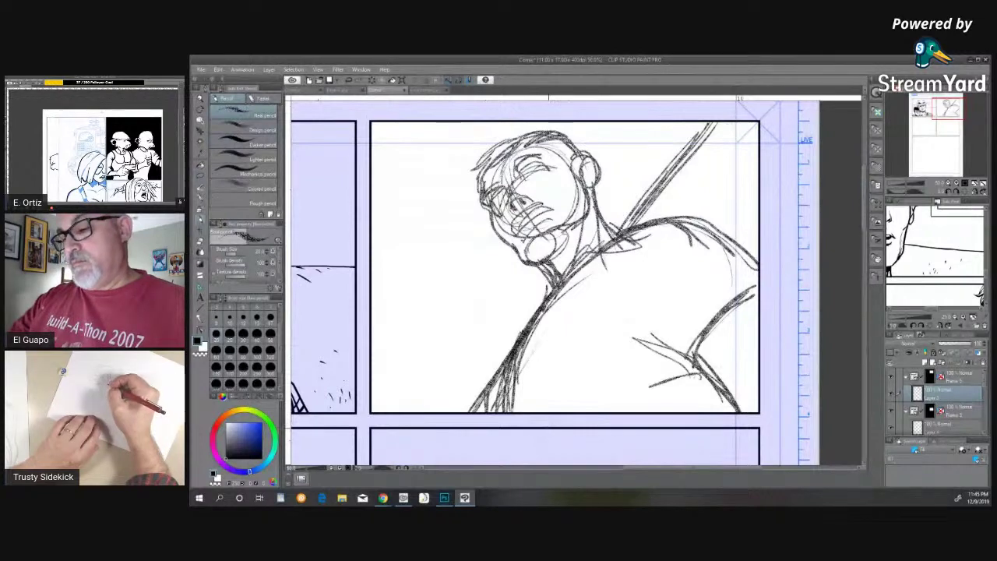
- Sketch slanted, roughly parallel post lines running from the comic panel's left border down to its lower border
{"action": "left_click_drag", "start_coordinate": [373, 237], "coordinate": [421, 408]}
{"action": "left_click_drag", "start_coordinate": [372, 254], "coordinate": [425, 408]}
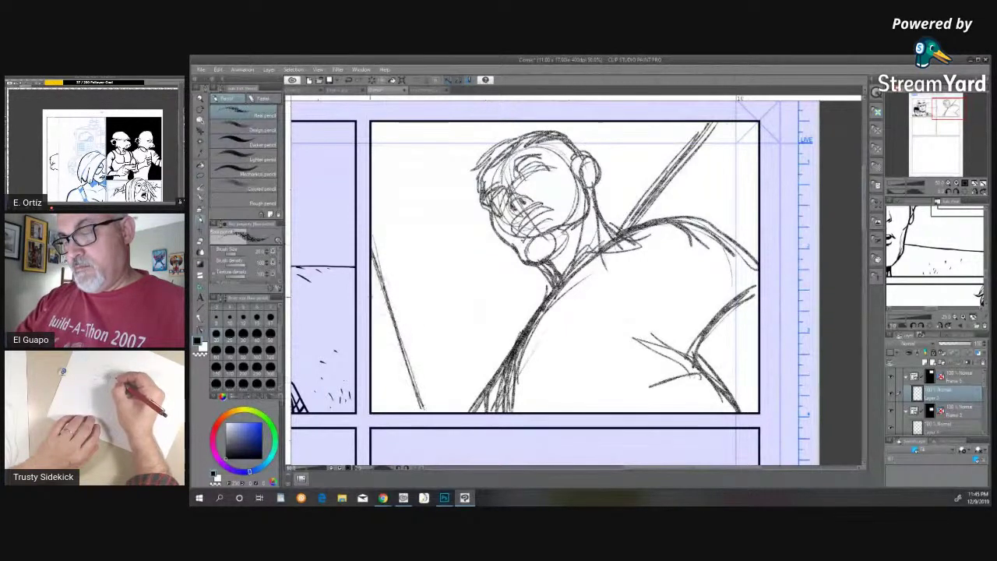
{"action": "left_click_drag", "start_coordinate": [373, 303], "coordinate": [411, 408]}
{"action": "left_click_drag", "start_coordinate": [369, 300], "coordinate": [392, 366]}
{"action": "left_click_drag", "start_coordinate": [380, 327], "coordinate": [407, 410]}
{"action": "left_click_drag", "start_coordinate": [373, 307], "coordinate": [405, 402]}
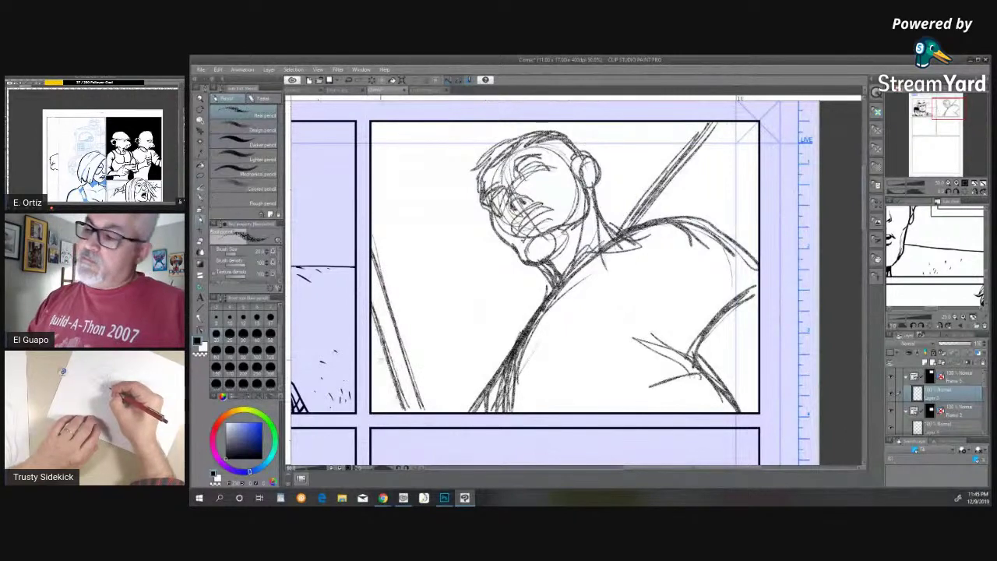
{"action": "left_click_drag", "start_coordinate": [371, 338], "coordinate": [392, 413]}
- Sketch near-horizontal rails with a short crosspiece between the slanted post and the figure's lower torso
{"action": "mouse_move", "coordinate": [403, 497]}
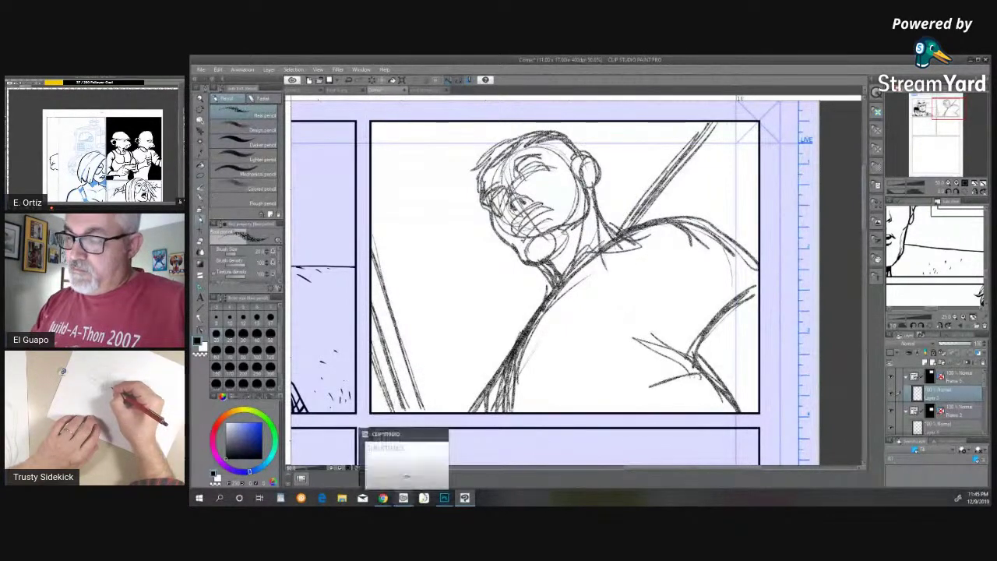
{"action": "left_click_drag", "start_coordinate": [423, 395], "coordinate": [489, 383]}
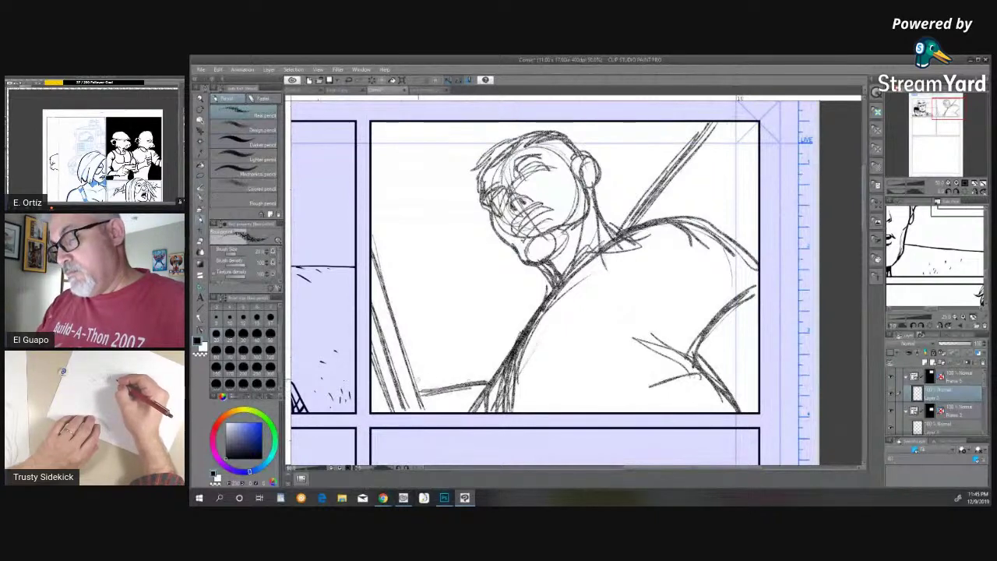
{"action": "mouse_move", "coordinate": [413, 372]}
{"action": "left_mouse_down"}
{"action": "mouse_move", "coordinate": [500, 359]}
{"action": "mouse_move", "coordinate": [455, 384]}
{"action": "mouse_move", "coordinate": [470, 359]}
{"action": "mouse_move", "coordinate": [441, 362]}
{"action": "left_mouse_up"}
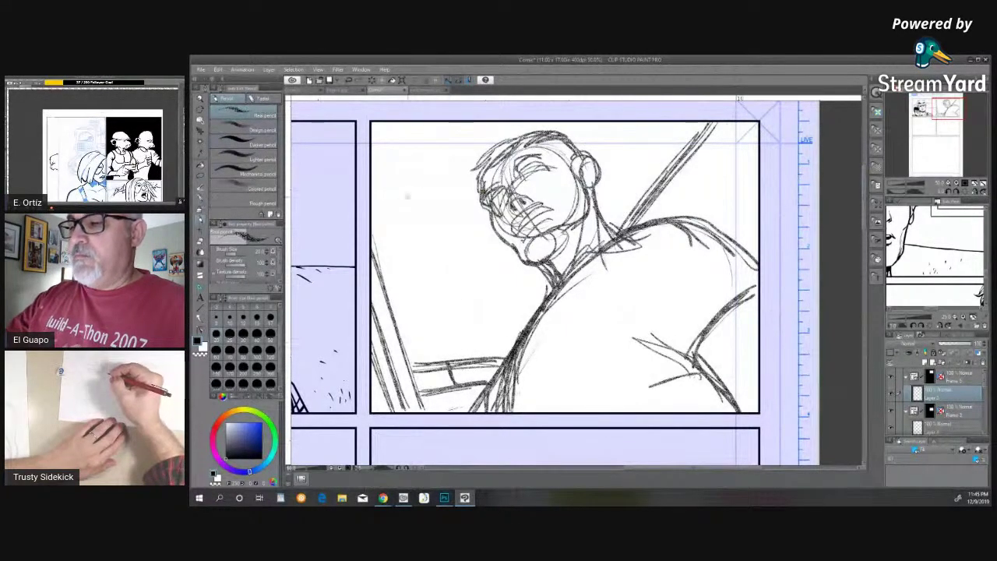
- Sketch the outer outline of a tilted picture frame behind the man's head, its upper and lower edges meeting the figure
{"action": "mouse_move", "coordinate": [403, 184]}
{"action": "left_mouse_down"}
{"action": "mouse_move", "coordinate": [452, 303]}
{"action": "mouse_move", "coordinate": [446, 293]}
{"action": "left_mouse_up"}
{"action": "left_click_drag", "start_coordinate": [406, 204], "coordinate": [456, 302]}
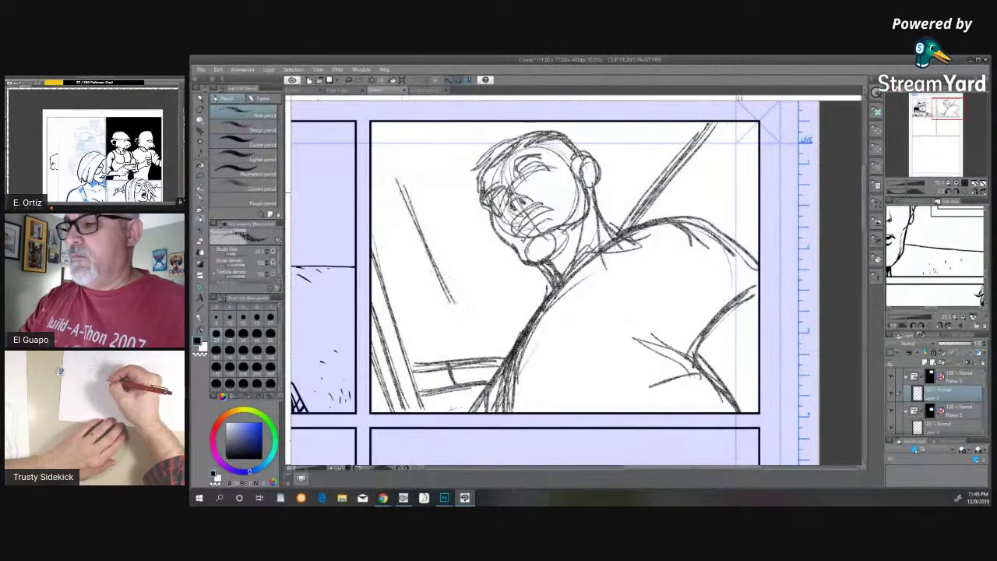
{"action": "left_click_drag", "start_coordinate": [398, 180], "coordinate": [453, 298]}
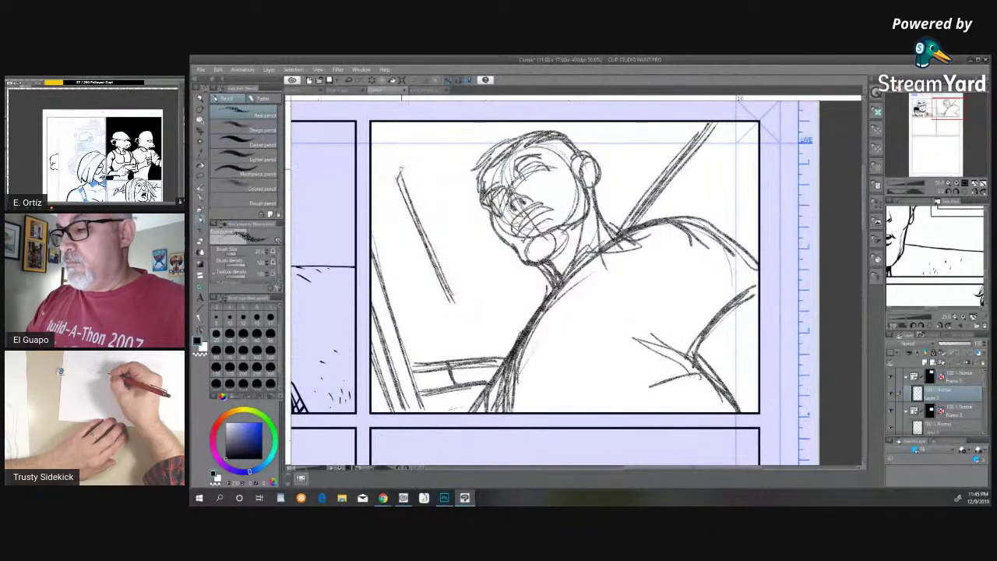
{"action": "left_click_drag", "start_coordinate": [399, 168], "coordinate": [476, 181]}
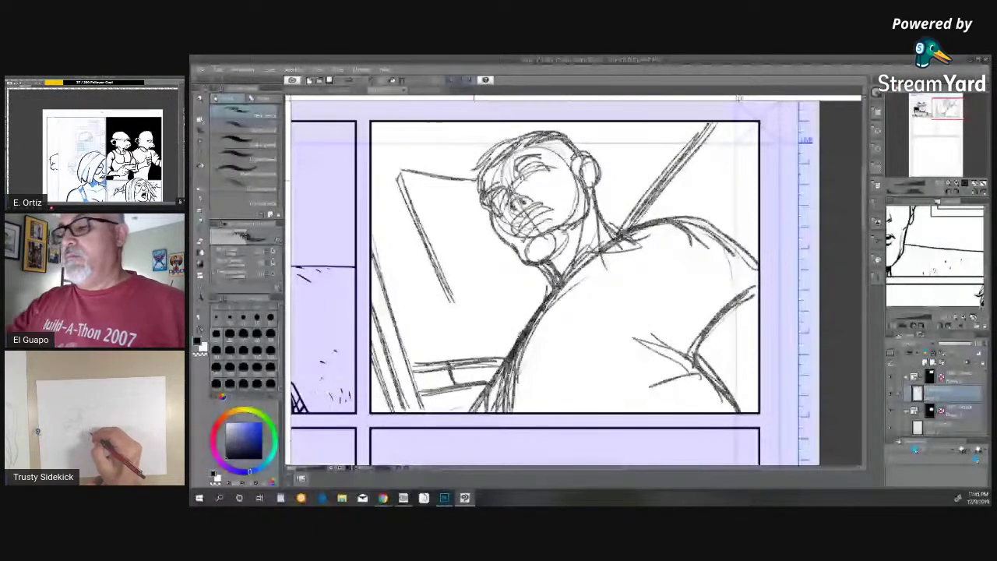
{"action": "left_click_drag", "start_coordinate": [452, 298], "coordinate": [539, 292]}
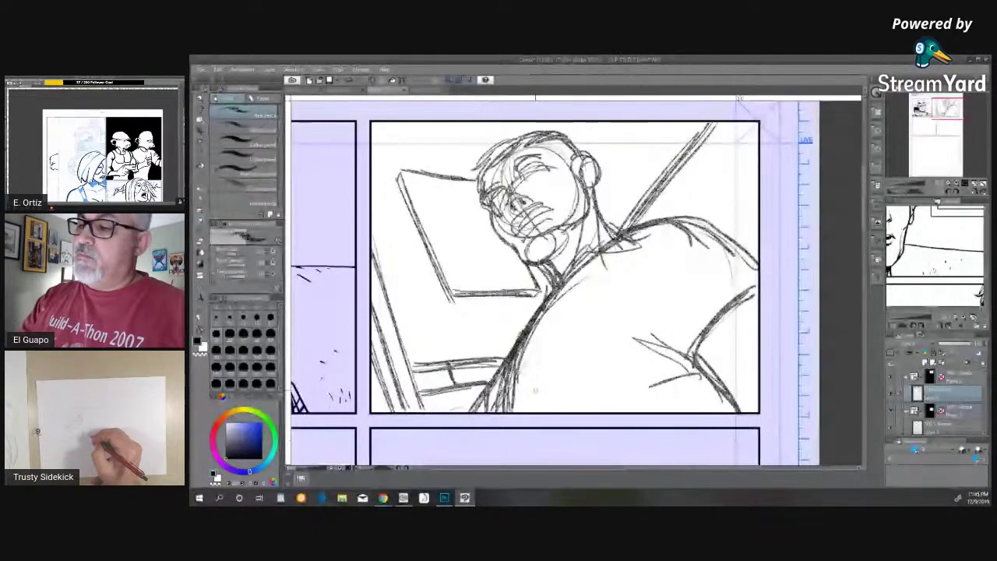
- Sketch the inner edge of the tilted frame parallel to its outer outline
{"action": "left_click_drag", "start_coordinate": [413, 183], "coordinate": [456, 284]}
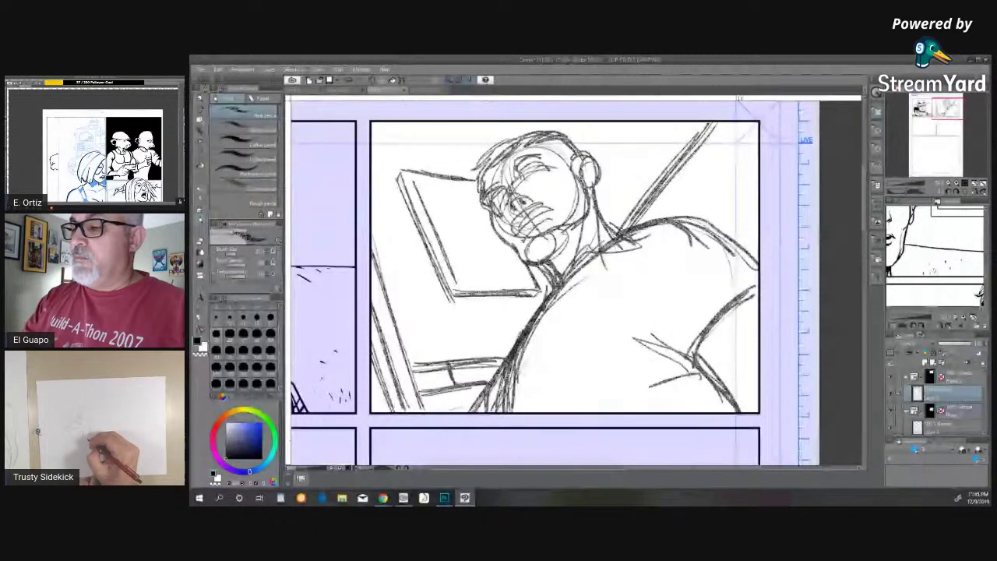
{"action": "mouse_move", "coordinate": [415, 183]}
{"action": "left_mouse_down"}
{"action": "mouse_move", "coordinate": [475, 190]}
{"action": "mouse_move", "coordinate": [423, 184]}
{"action": "left_mouse_up"}
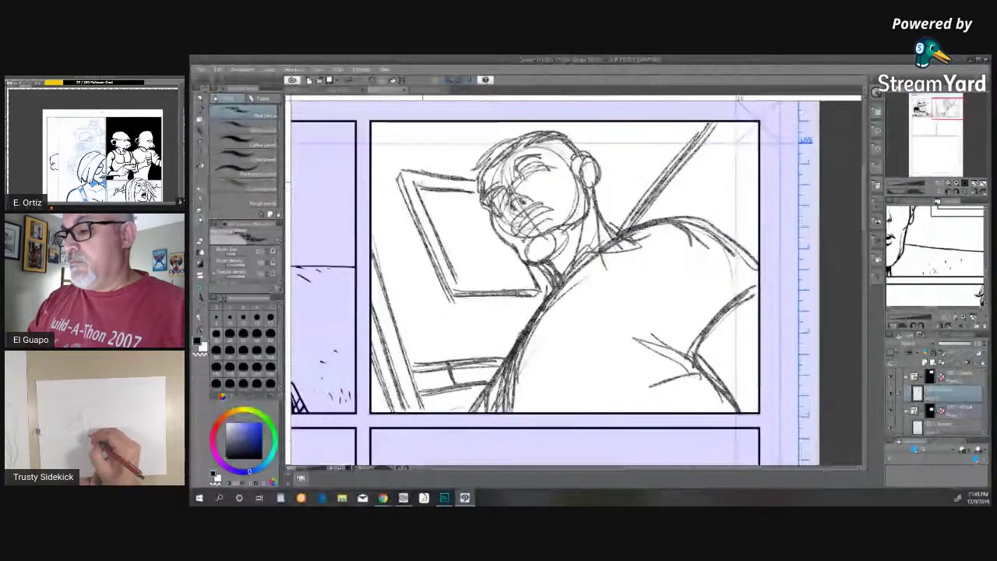
{"action": "left_click_drag", "start_coordinate": [451, 269], "coordinate": [519, 277]}
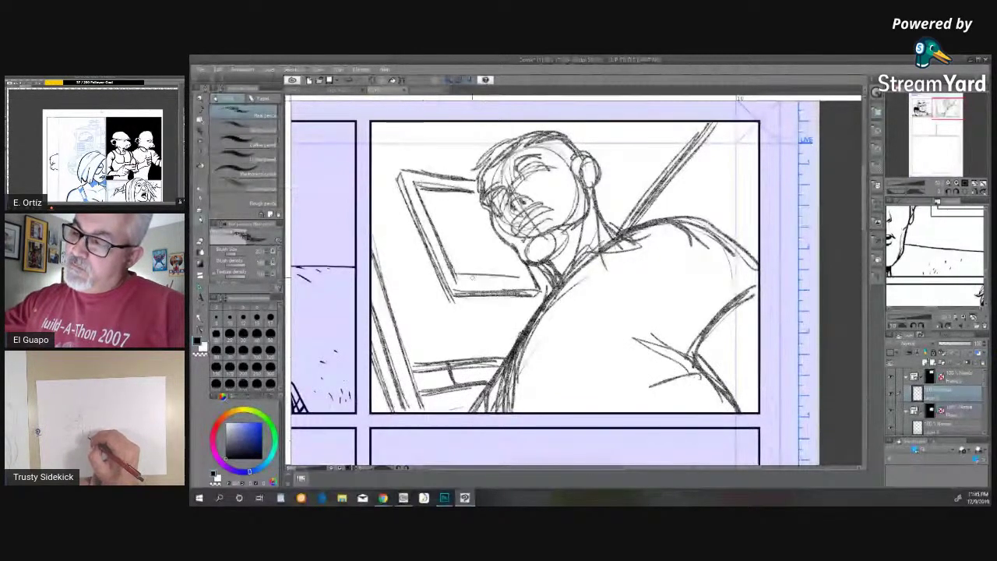
{"action": "left_click_drag", "start_coordinate": [457, 278], "coordinate": [521, 276]}
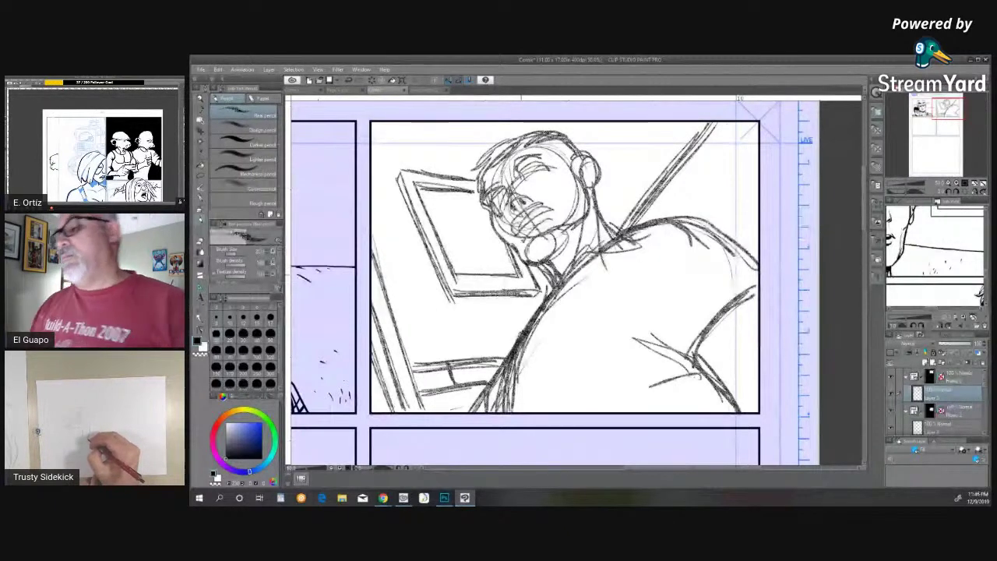
{"action": "left_click_drag", "start_coordinate": [420, 191], "coordinate": [449, 263]}
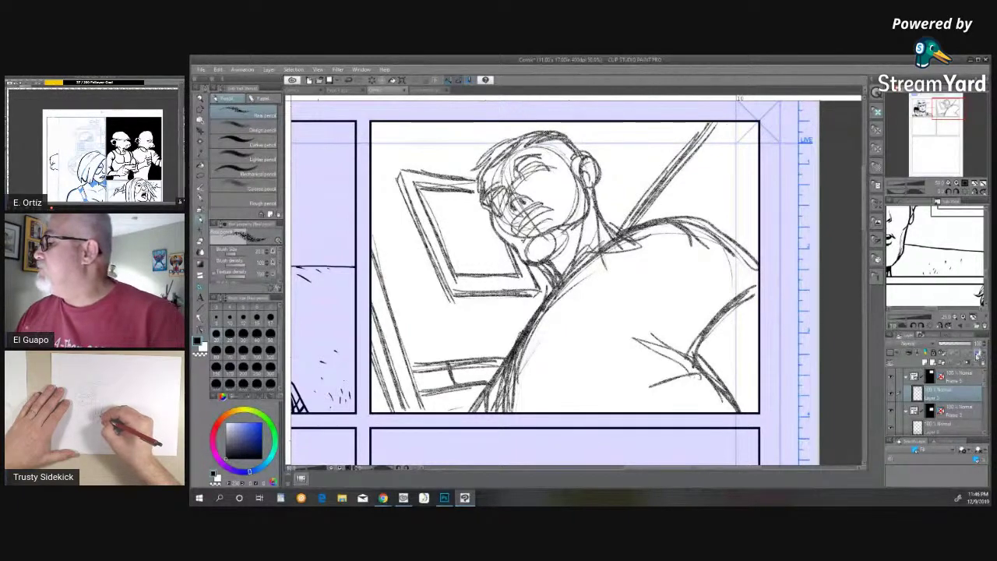
- Show the rough sketch layer in blue and lower its opacity so it serves as a faint guide
{"action": "left_click", "coordinate": [964, 359]}
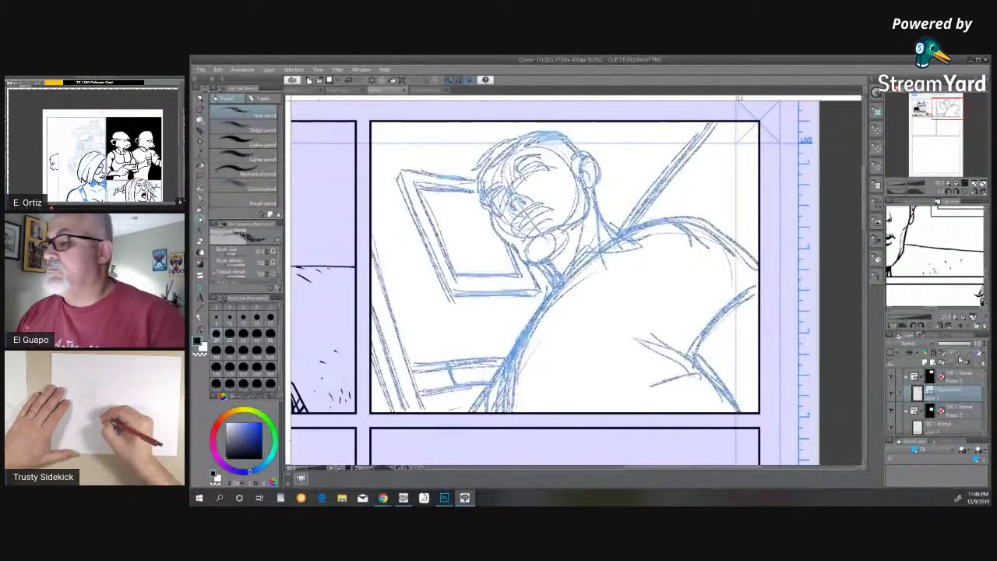
{"action": "left_click", "coordinate": [949, 183]}
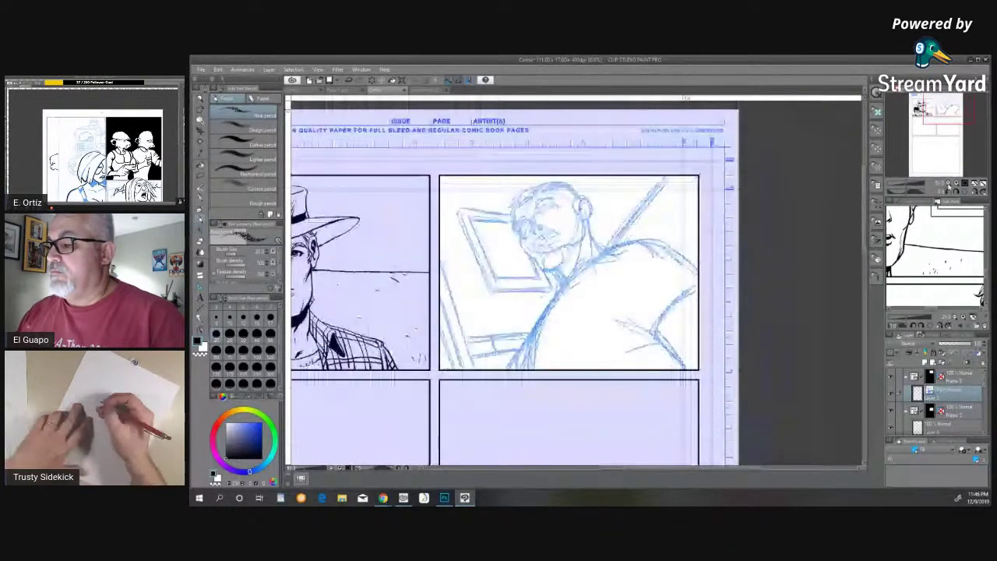
{"action": "left_click", "coordinate": [947, 184]}
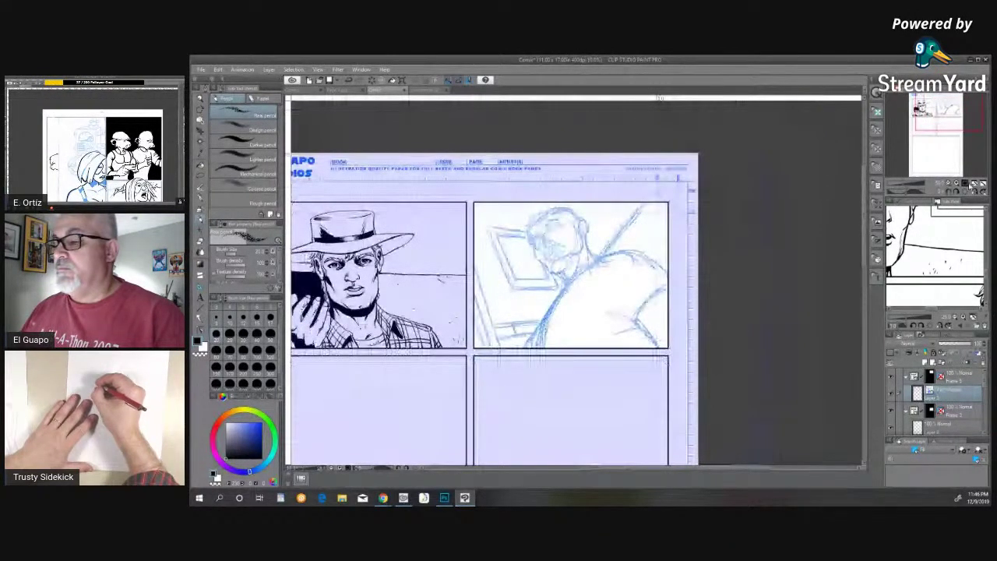
{"action": "left_click", "coordinate": [957, 184]}
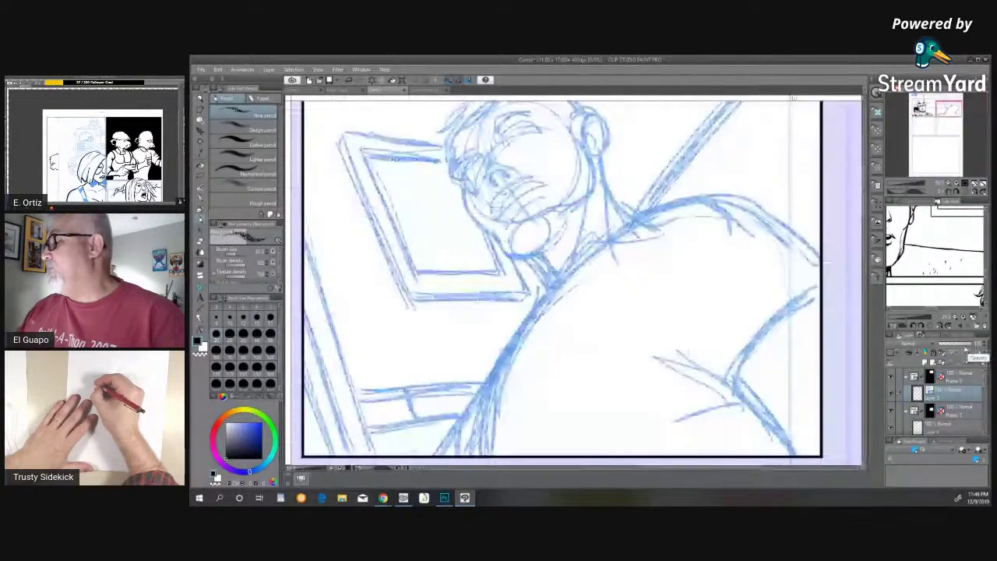
{"action": "left_click", "coordinate": [951, 343]}
{"action": "scroll", "coordinate": [576, 282], "scroll_direction": "up", "scroll_amount": 2}
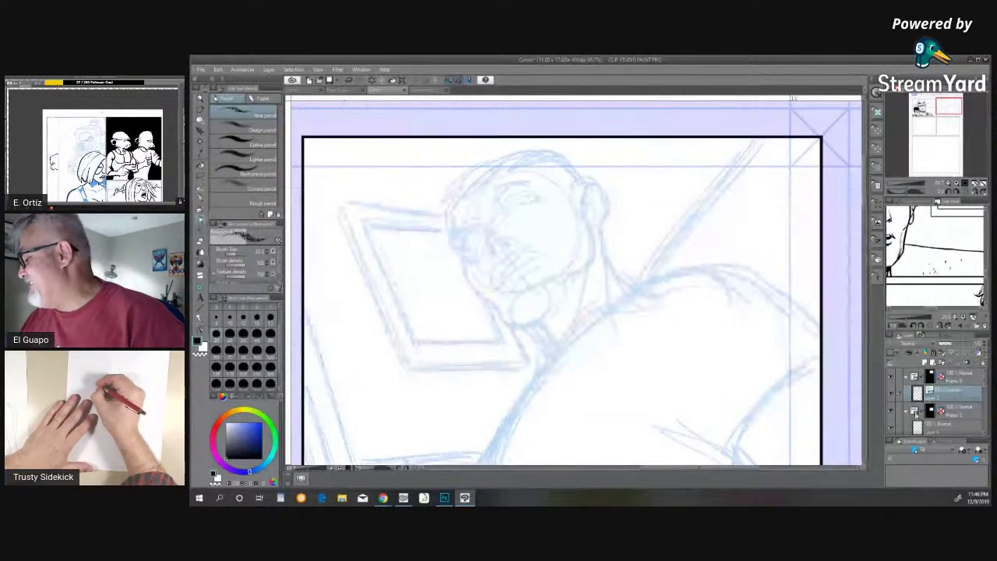
- Add a new layer above the blue sketch and pencil the eye and eyebrow nearer the man's ear
{"action": "left_click", "coordinate": [926, 363]}
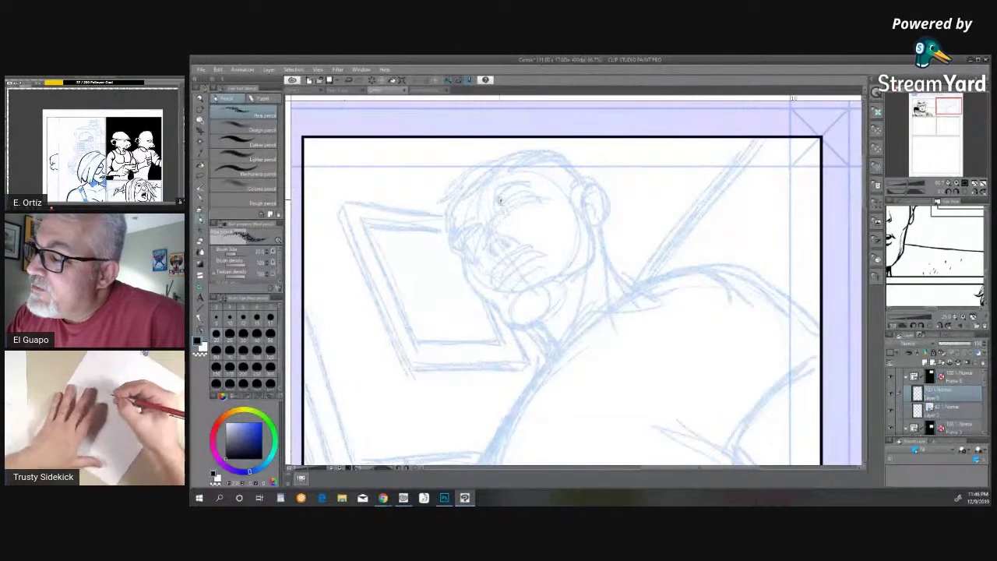
{"action": "left_click_drag", "start_coordinate": [500, 201], "coordinate": [524, 192]}
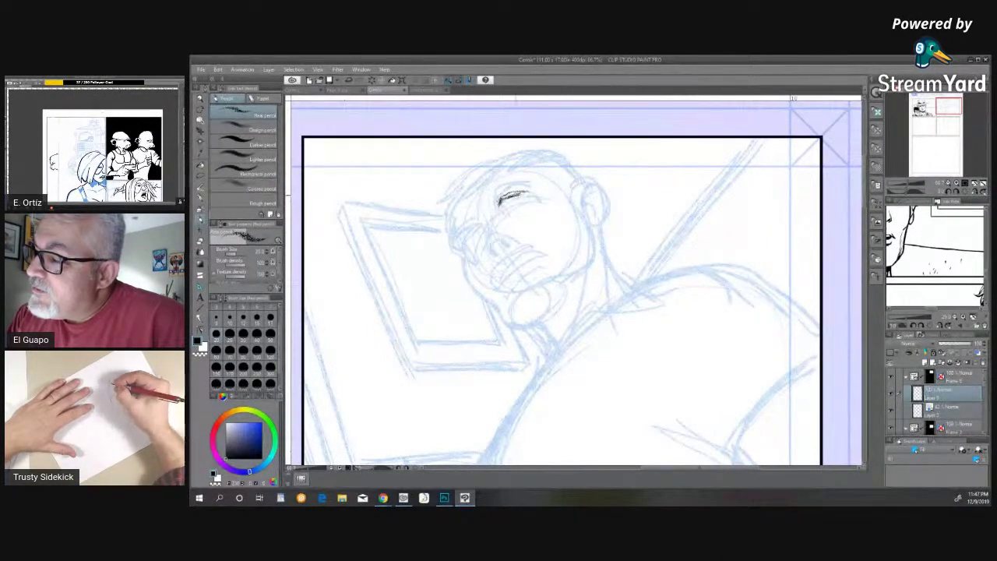
{"action": "mouse_move", "coordinate": [504, 200]}
{"action": "left_mouse_down"}
{"action": "mouse_move", "coordinate": [500, 210]}
{"action": "mouse_move", "coordinate": [514, 198]}
{"action": "mouse_move", "coordinate": [501, 209]}
{"action": "mouse_move", "coordinate": [514, 206]}
{"action": "mouse_move", "coordinate": [492, 203]}
{"action": "mouse_move", "coordinate": [493, 217]}
{"action": "mouse_move", "coordinate": [486, 203]}
{"action": "mouse_move", "coordinate": [498, 188]}
{"action": "mouse_move", "coordinate": [530, 179]}
{"action": "left_mouse_up"}
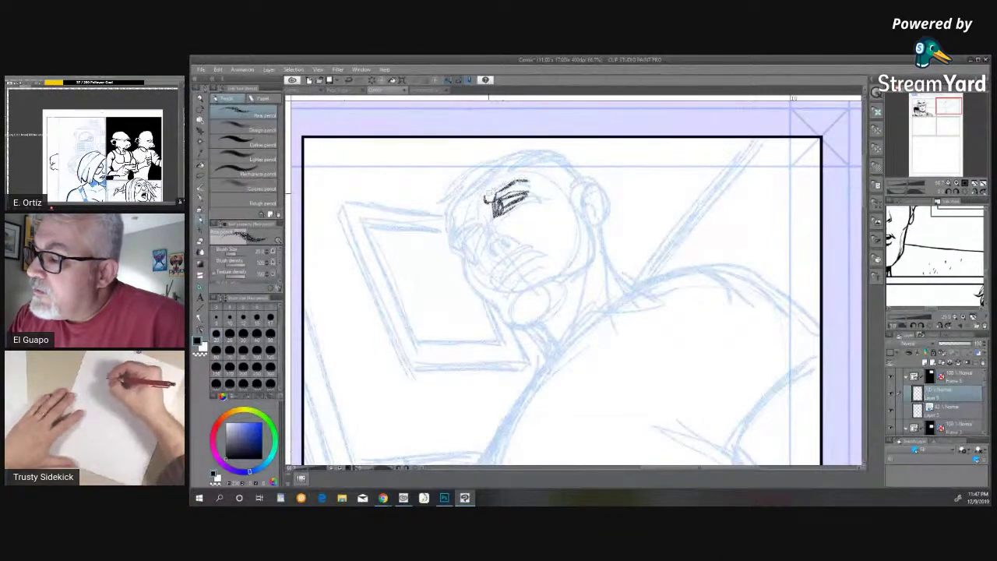
{"action": "mouse_move", "coordinate": [479, 198]}
{"action": "left_mouse_down"}
{"action": "mouse_move", "coordinate": [526, 175]}
{"action": "mouse_move", "coordinate": [537, 199]}
{"action": "left_mouse_up"}
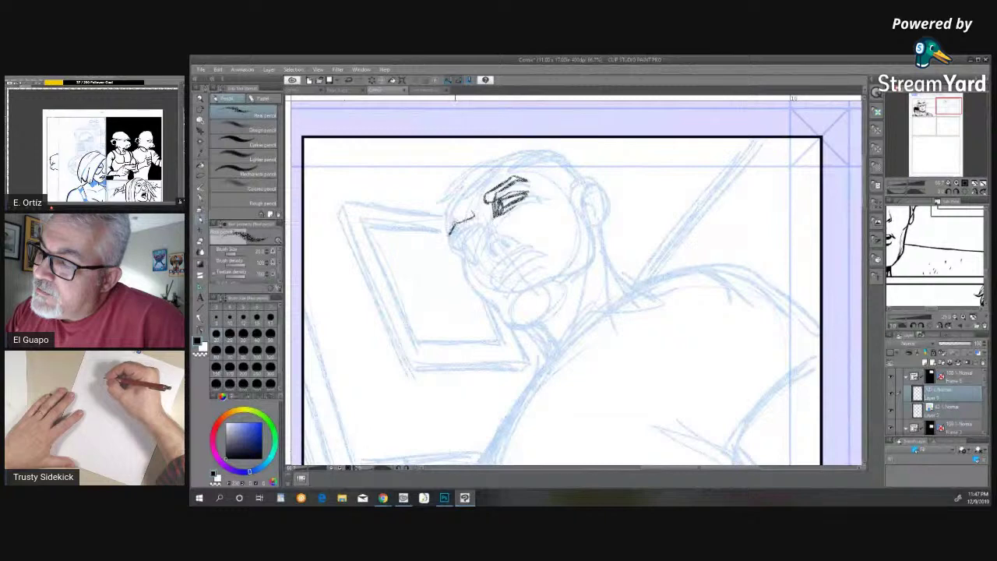
- Pencil the far eyebrow and eye along the edge of the man's face
{"action": "left_click_drag", "start_coordinate": [446, 234], "coordinate": [458, 217]}
{"action": "mouse_move", "coordinate": [455, 212]}
{"action": "left_mouse_down"}
{"action": "mouse_move", "coordinate": [459, 222]}
{"action": "mouse_move", "coordinate": [472, 210]}
{"action": "mouse_move", "coordinate": [462, 221]}
{"action": "left_mouse_up"}
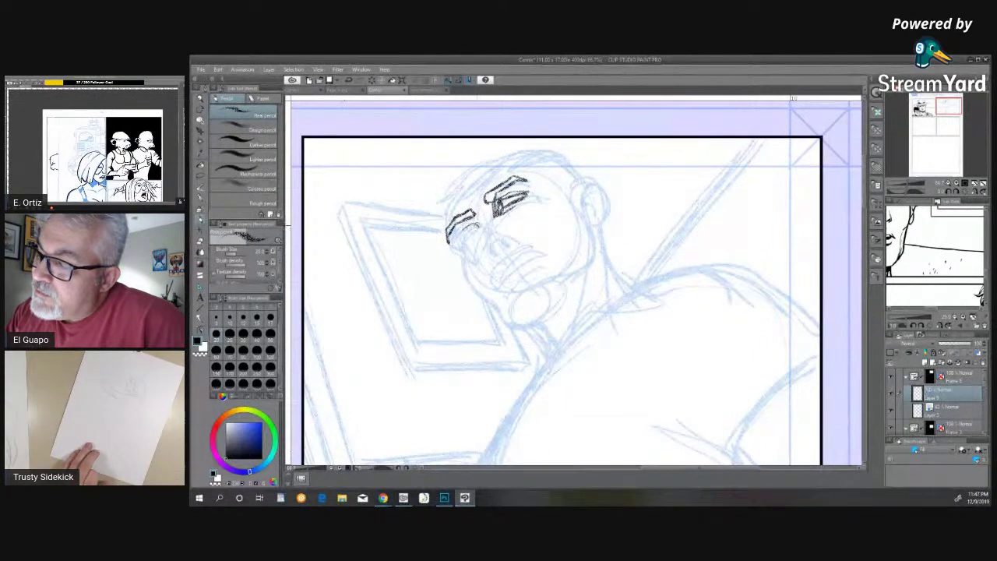
{"action": "mouse_move", "coordinate": [465, 228]}
{"action": "left_mouse_down"}
{"action": "mouse_move", "coordinate": [458, 243]}
{"action": "mouse_move", "coordinate": [477, 224]}
{"action": "left_mouse_up"}
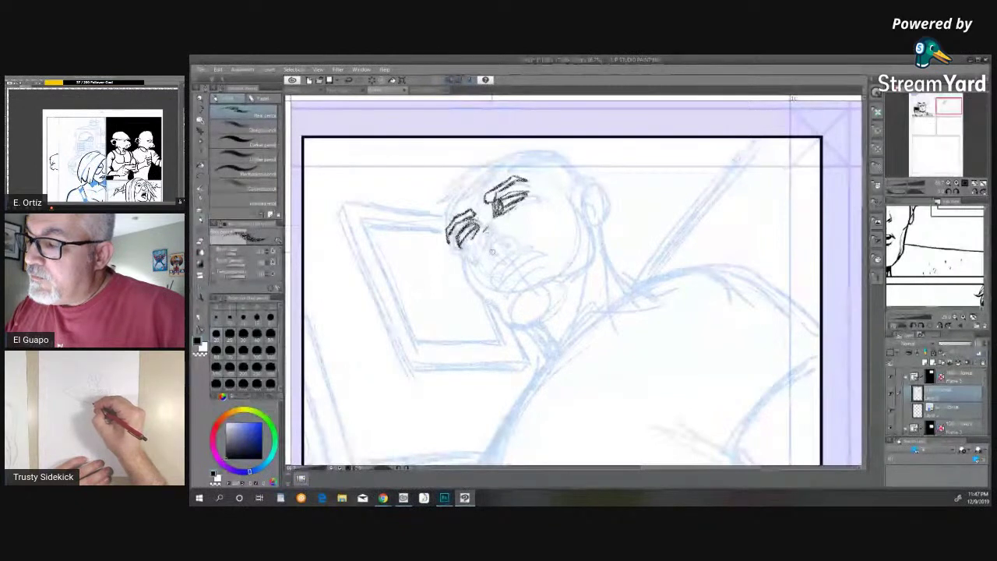
- Pencil the nostrils, the underside of the nose and the bridge between the eyes
{"action": "mouse_move", "coordinate": [486, 244]}
{"action": "left_mouse_down"}
{"action": "mouse_move", "coordinate": [496, 249]}
{"action": "mouse_move", "coordinate": [509, 233]}
{"action": "left_mouse_up"}
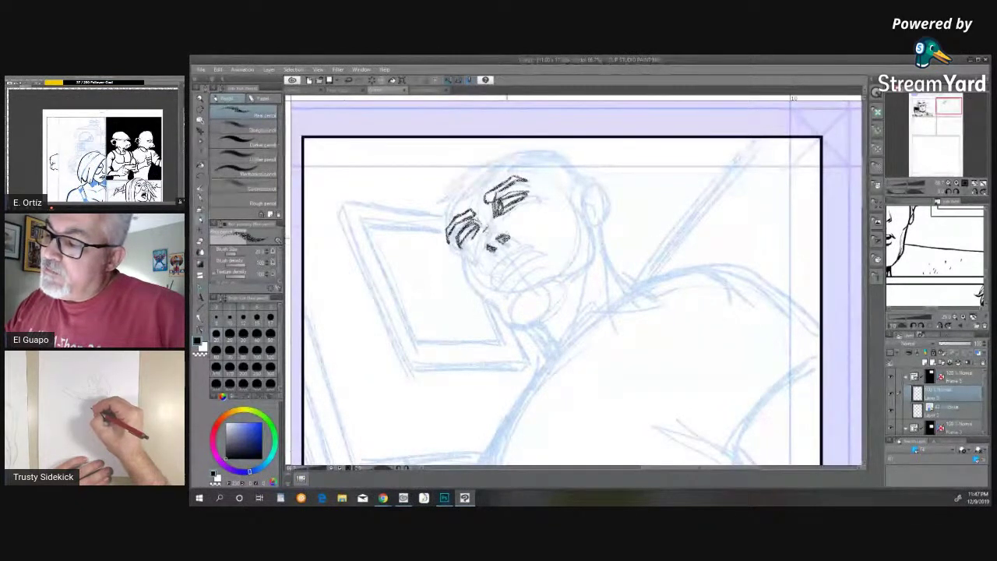
{"action": "mouse_move", "coordinate": [489, 226]}
{"action": "left_mouse_down"}
{"action": "mouse_move", "coordinate": [489, 258]}
{"action": "mouse_move", "coordinate": [481, 218]}
{"action": "mouse_move", "coordinate": [494, 219]}
{"action": "left_mouse_up"}
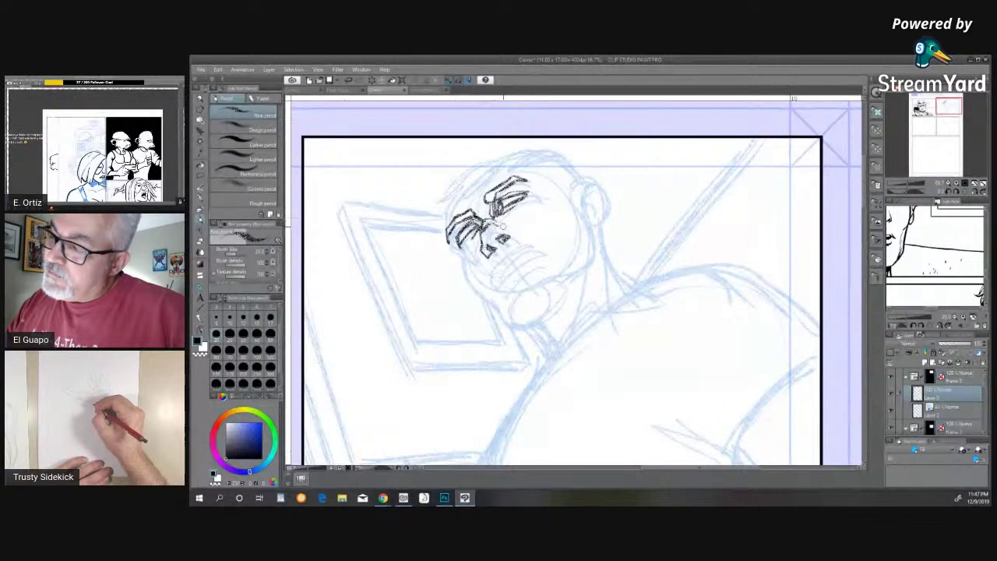
{"action": "mouse_move", "coordinate": [444, 497]}
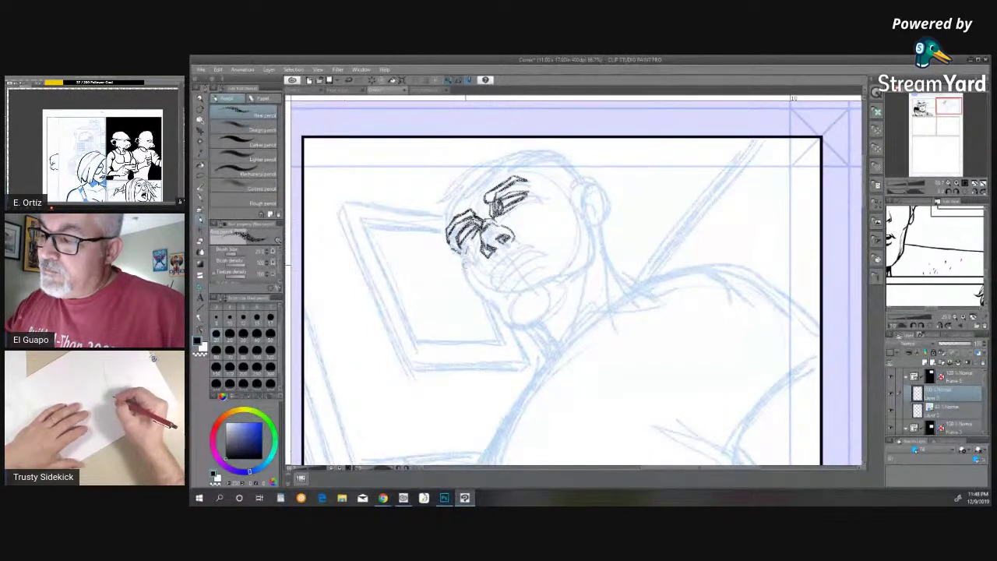
- Pencil the far cheek and chin contour, bringing the inked front-facing face into the reference view
{"action": "mouse_move", "coordinate": [458, 249]}
{"action": "left_mouse_down"}
{"action": "mouse_move", "coordinate": [468, 286]}
{"action": "mouse_move", "coordinate": [491, 303]}
{"action": "left_mouse_up"}
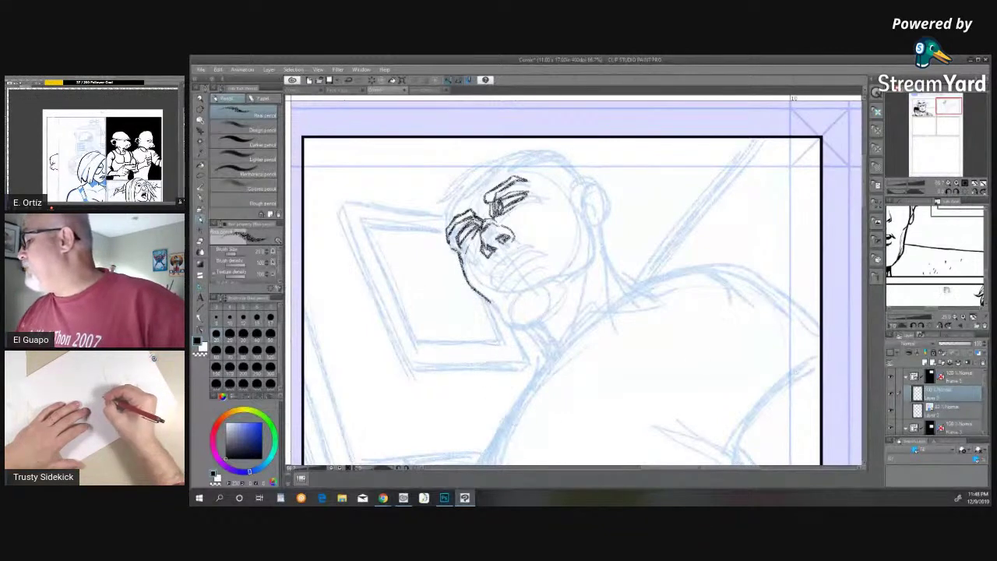
{"action": "left_click_drag", "start_coordinate": [947, 290], "coordinate": [933, 227]}
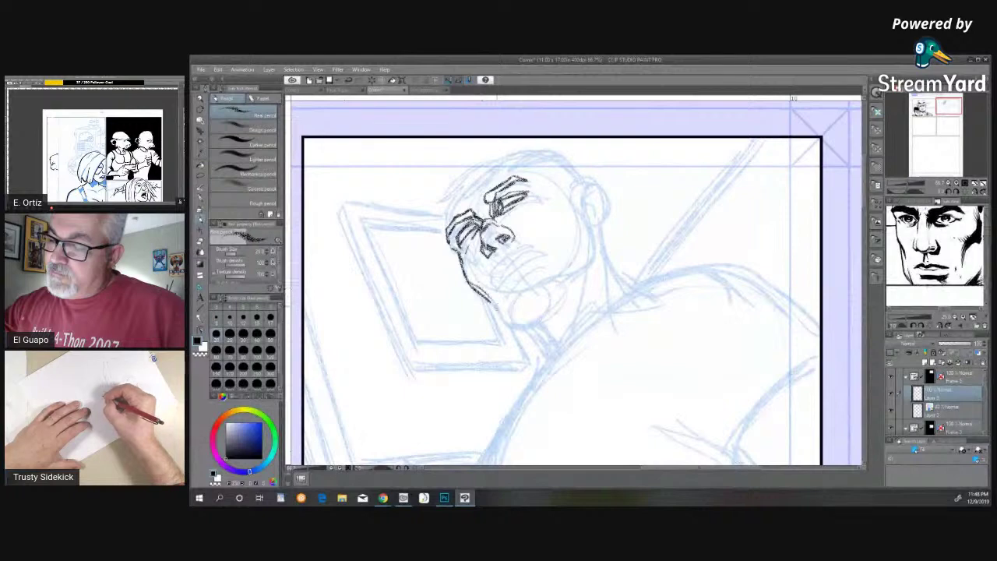
{"action": "left_click_drag", "start_coordinate": [490, 301], "coordinate": [506, 322]}
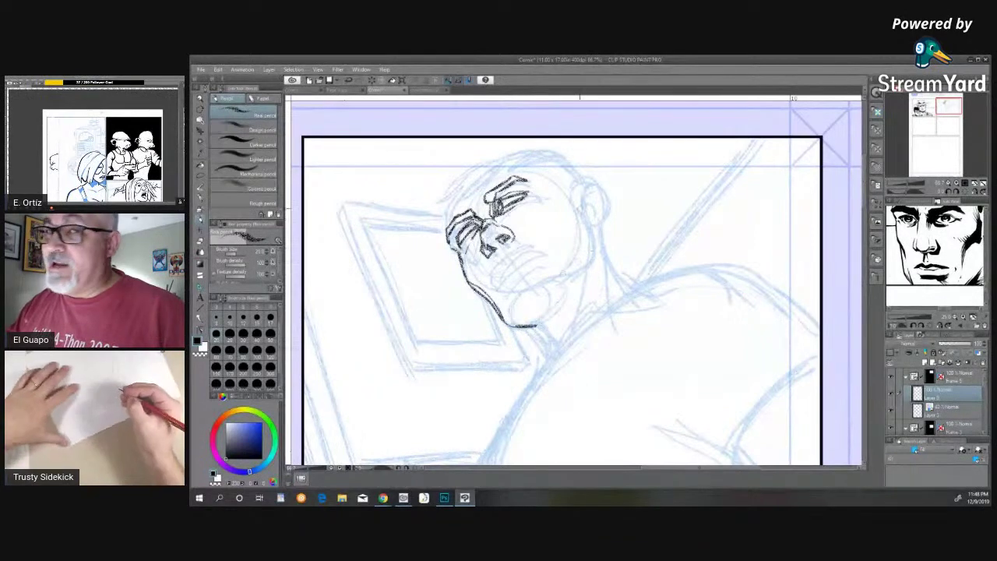
- Pencil the jaw below the ear, the back and front neck lines, and a short stroke at the far temple
{"action": "mouse_move", "coordinate": [580, 207]}
{"action": "left_mouse_down"}
{"action": "mouse_move", "coordinate": [597, 244]}
{"action": "mouse_move", "coordinate": [587, 268]}
{"action": "left_mouse_up"}
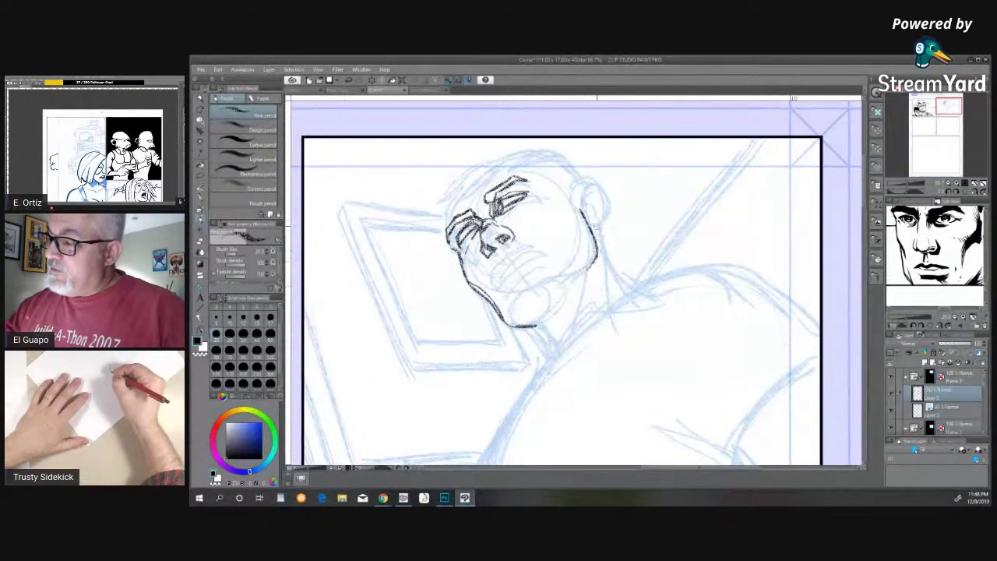
{"action": "mouse_move", "coordinate": [598, 224]}
{"action": "left_mouse_down"}
{"action": "mouse_move", "coordinate": [608, 283]}
{"action": "mouse_move", "coordinate": [625, 289]}
{"action": "left_mouse_up"}
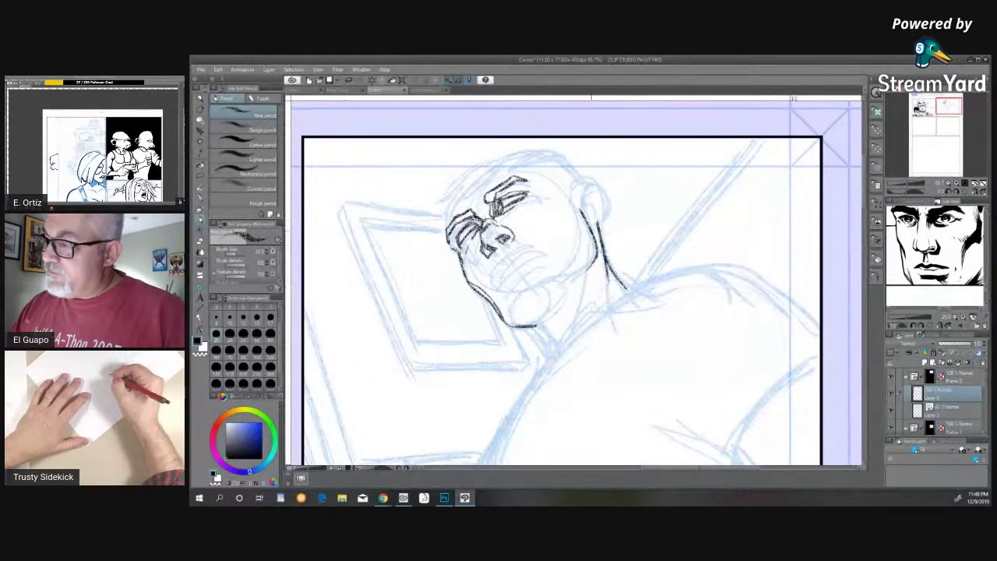
{"action": "left_click_drag", "start_coordinate": [593, 254], "coordinate": [578, 299]}
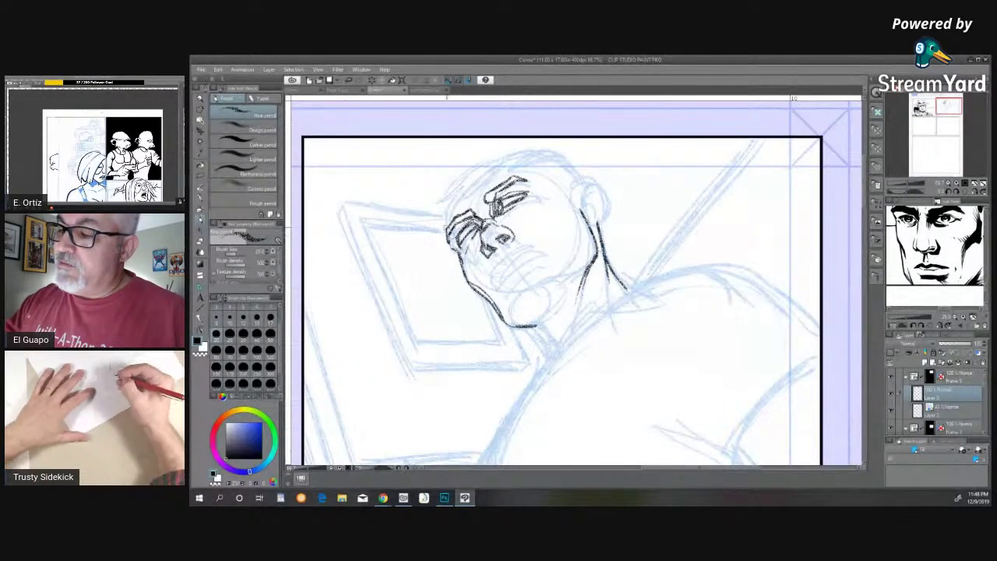
{"action": "mouse_move", "coordinate": [446, 226]}
{"action": "left_mouse_down"}
{"action": "mouse_move", "coordinate": [450, 246]}
{"action": "mouse_move", "coordinate": [444, 209]}
{"action": "left_mouse_up"}
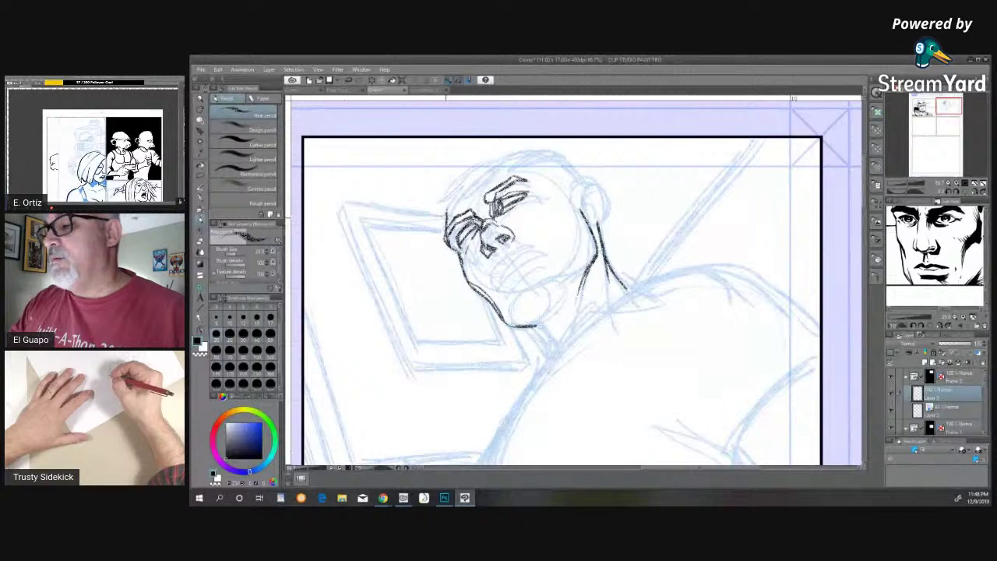
- Pencil the man's swept hair from the far temple over the crown, the hairline beside the ear, and the ear with its inner folds
{"action": "mouse_move", "coordinate": [478, 157]}
{"action": "left_mouse_down"}
{"action": "mouse_move", "coordinate": [449, 176]}
{"action": "mouse_move", "coordinate": [442, 214]}
{"action": "mouse_move", "coordinate": [451, 209]}
{"action": "left_mouse_up"}
{"action": "left_click_drag", "start_coordinate": [473, 177], "coordinate": [454, 205]}
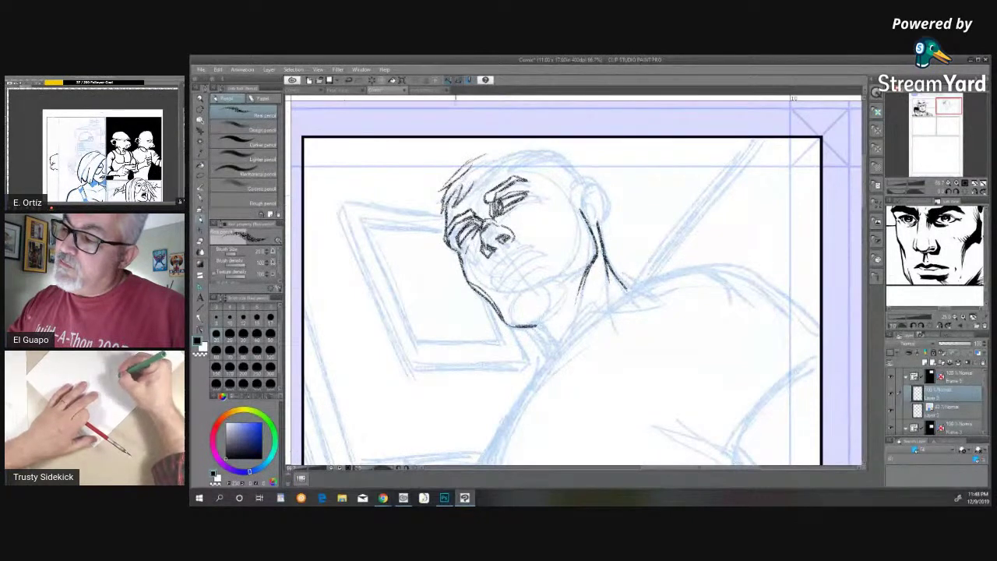
{"action": "mouse_move", "coordinate": [489, 159]}
{"action": "left_mouse_down"}
{"action": "mouse_move", "coordinate": [468, 194]}
{"action": "mouse_move", "coordinate": [495, 175]}
{"action": "mouse_move", "coordinate": [497, 145]}
{"action": "mouse_move", "coordinate": [529, 138]}
{"action": "mouse_move", "coordinate": [501, 167]}
{"action": "mouse_move", "coordinate": [537, 153]}
{"action": "mouse_move", "coordinate": [522, 154]}
{"action": "mouse_move", "coordinate": [536, 163]}
{"action": "left_mouse_up"}
{"action": "mouse_move", "coordinate": [566, 149]}
{"action": "left_mouse_down"}
{"action": "mouse_move", "coordinate": [543, 157]}
{"action": "mouse_move", "coordinate": [581, 173]}
{"action": "left_mouse_up"}
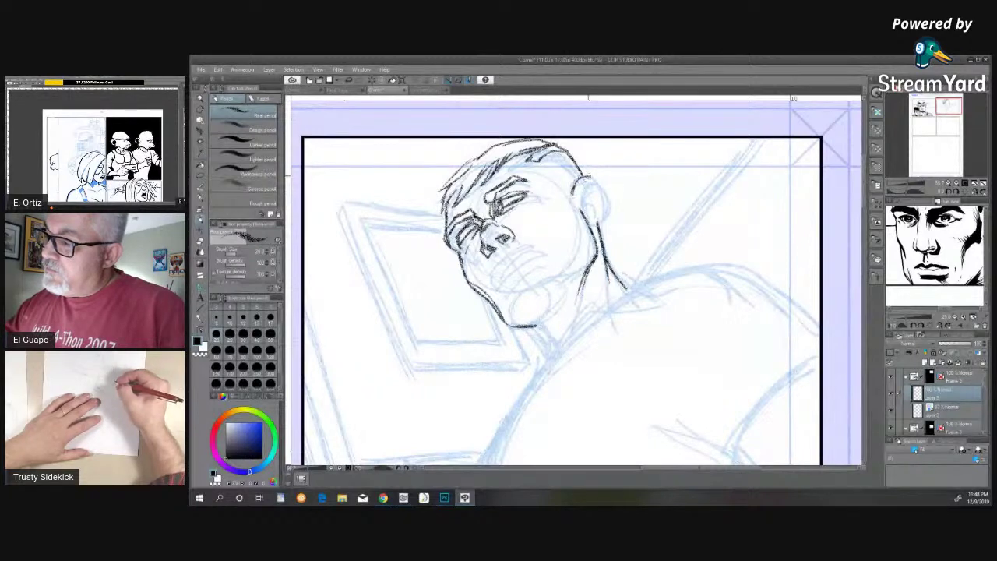
{"action": "left_click_drag", "start_coordinate": [599, 184], "coordinate": [604, 218]}
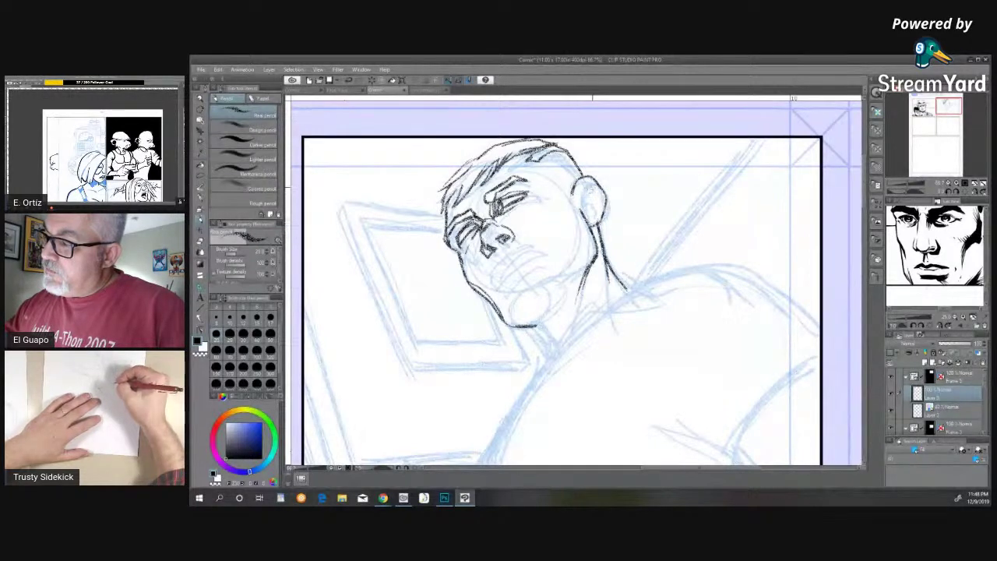
{"action": "mouse_move", "coordinate": [586, 201]}
{"action": "left_mouse_down"}
{"action": "mouse_move", "coordinate": [590, 211]}
{"action": "mouse_move", "coordinate": [594, 185]}
{"action": "mouse_move", "coordinate": [599, 204]}
{"action": "left_mouse_up"}
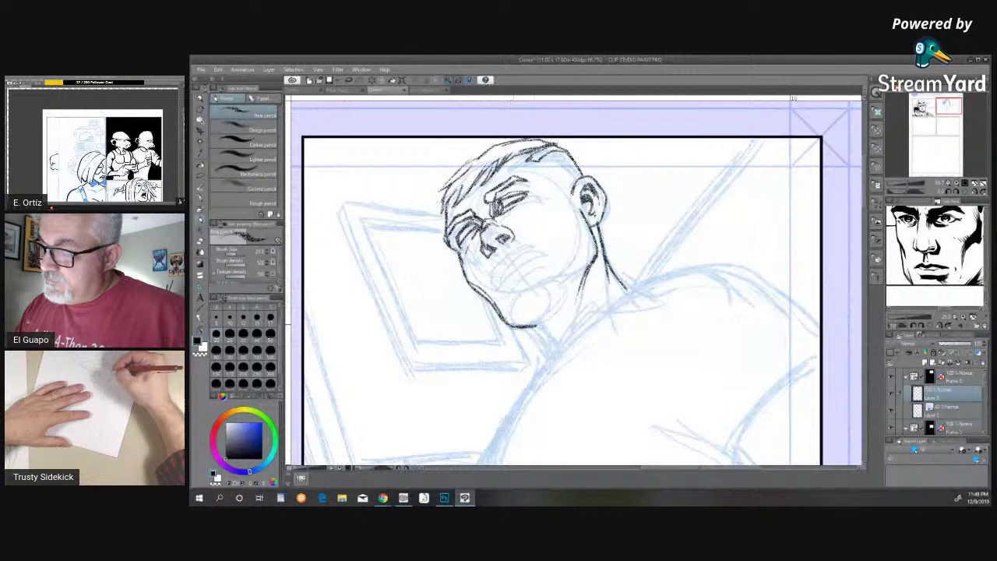
- Pencil the front neck line below the chin and thicken the back neck line from the ear to the shoulder
{"action": "mouse_move", "coordinate": [544, 313]}
{"action": "left_mouse_down"}
{"action": "mouse_move", "coordinate": [551, 316]}
{"action": "mouse_move", "coordinate": [536, 331]}
{"action": "mouse_move", "coordinate": [547, 365]}
{"action": "left_mouse_up"}
{"action": "mouse_move", "coordinate": [531, 332]}
{"action": "left_mouse_down"}
{"action": "mouse_move", "coordinate": [549, 367]}
{"action": "mouse_move", "coordinate": [556, 354]}
{"action": "mouse_move", "coordinate": [546, 372]}
{"action": "left_mouse_up"}
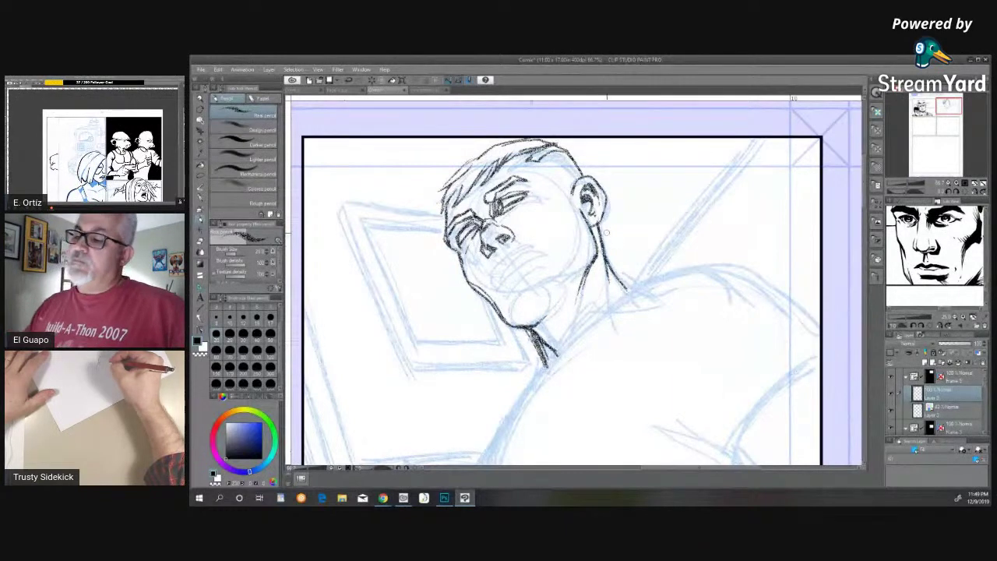
{"action": "mouse_move", "coordinate": [601, 226]}
{"action": "left_mouse_down"}
{"action": "mouse_move", "coordinate": [606, 260]}
{"action": "mouse_move", "coordinate": [635, 298]}
{"action": "left_mouse_up"}
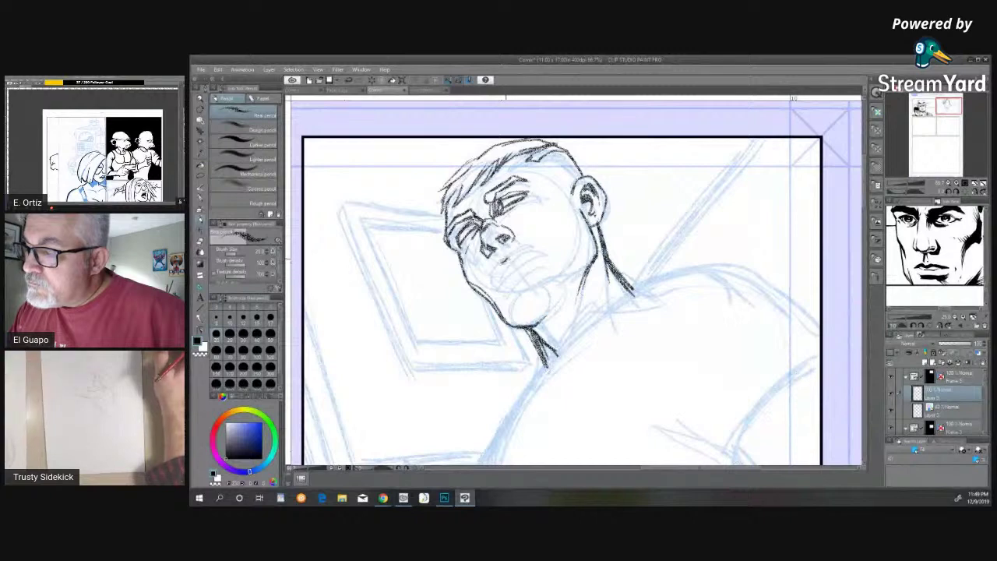
- Pencil the mouth below the nose, with the line between the lips, the upper lip and the lower lip's edge
{"action": "left_click_drag", "start_coordinate": [500, 260], "coordinate": [536, 249]}
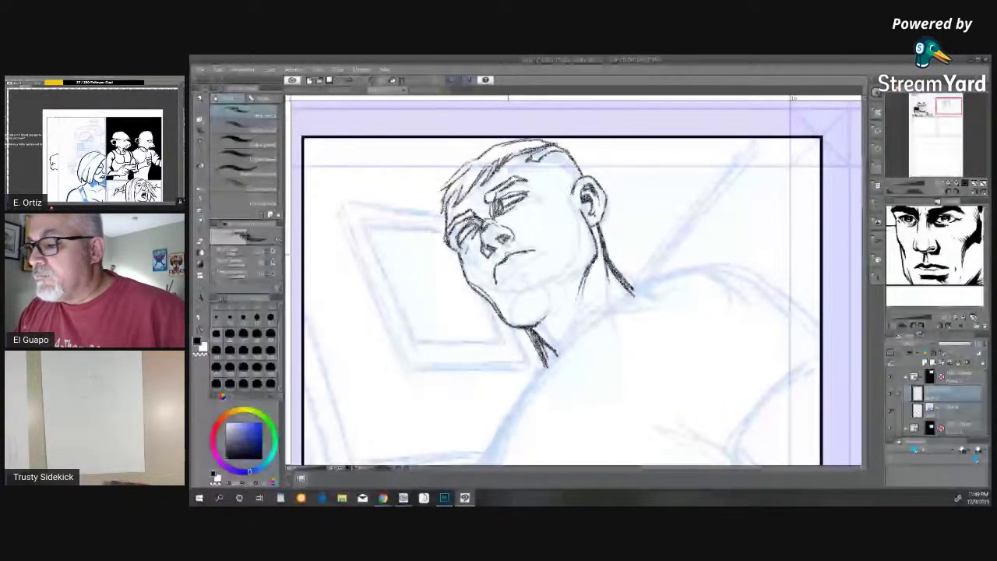
{"action": "left_click_drag", "start_coordinate": [506, 259], "coordinate": [540, 250]}
{"action": "mouse_move", "coordinate": [539, 253]}
{"action": "left_mouse_down"}
{"action": "mouse_move", "coordinate": [498, 287]}
{"action": "mouse_move", "coordinate": [539, 271]}
{"action": "left_mouse_up"}
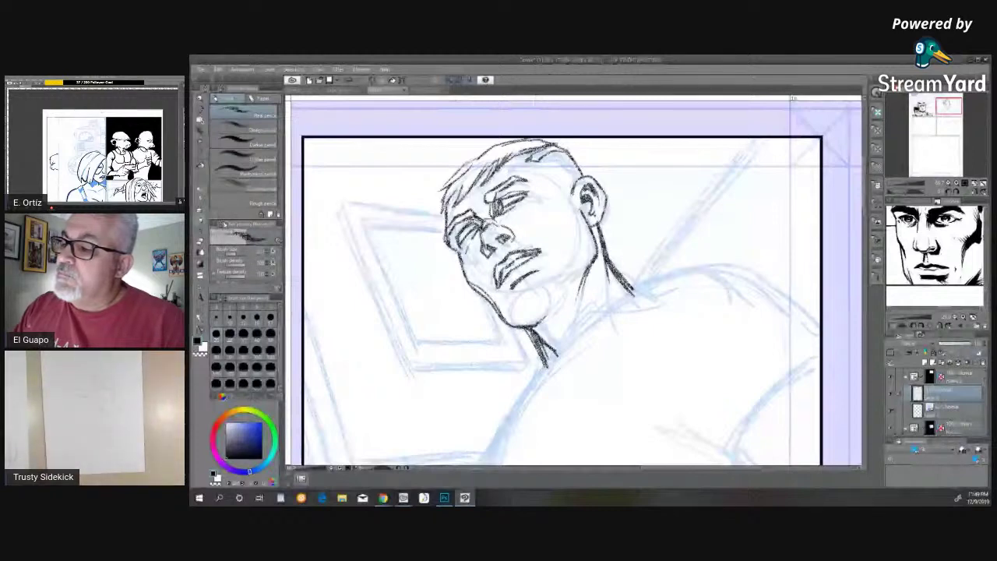
- Lasso the near eye and eyebrow and transform them so they sit slightly farther from the nose
{"action": "key", "text": "m"}
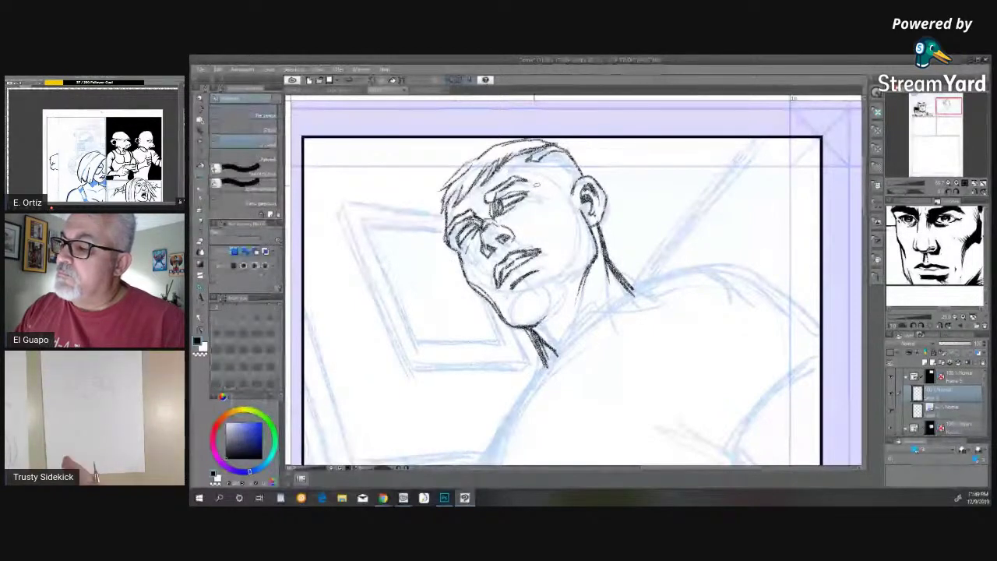
{"action": "mouse_move", "coordinate": [519, 168]}
{"action": "left_mouse_down"}
{"action": "mouse_move", "coordinate": [537, 192]}
{"action": "mouse_move", "coordinate": [516, 192]}
{"action": "mouse_move", "coordinate": [533, 190]}
{"action": "mouse_move", "coordinate": [548, 162]}
{"action": "left_mouse_up"}
{"action": "key", "text": "ctrl+t"}
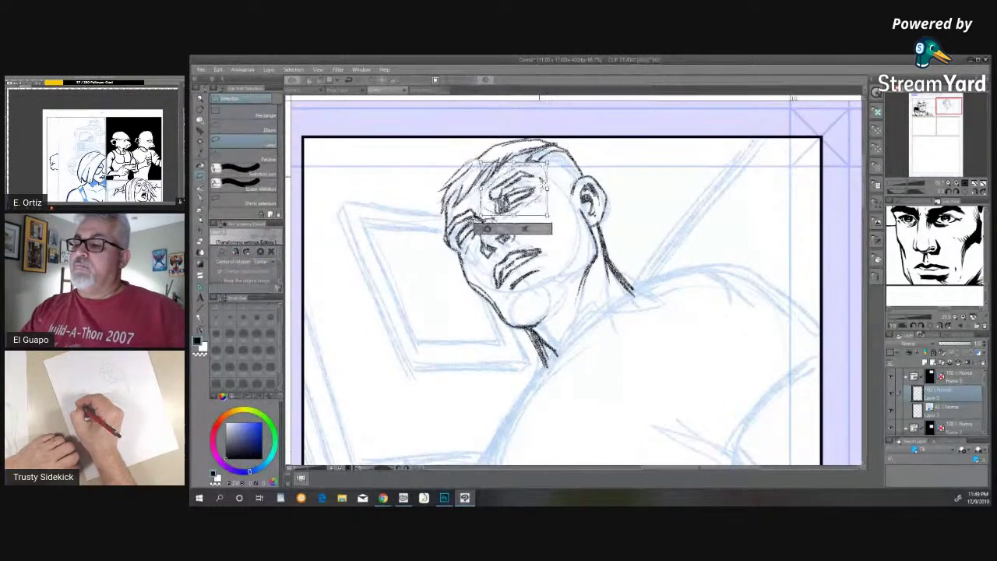
{"action": "key", "text": "Return"}
{"action": "left_click", "coordinate": [431, 293]}
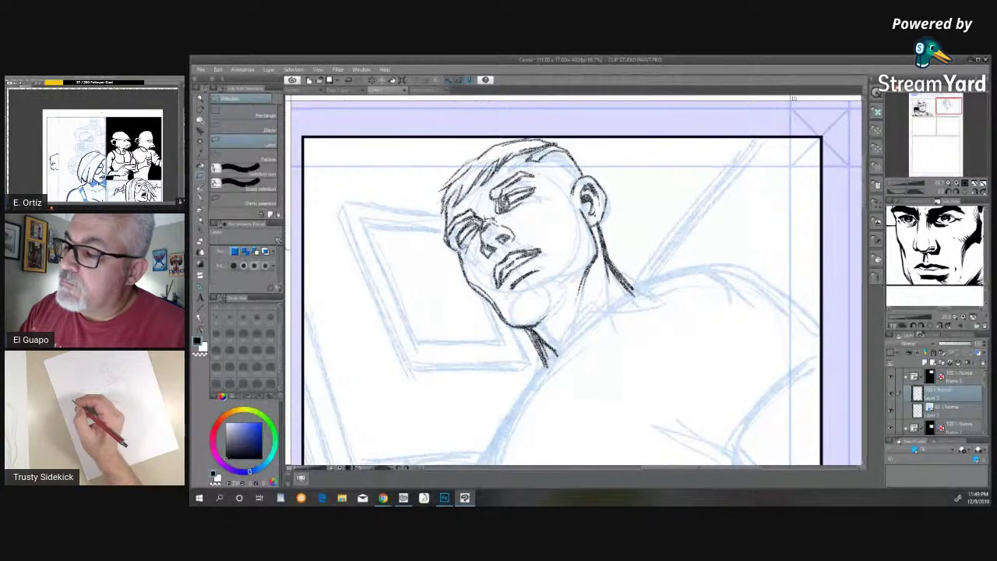
- Lasso the far eye and eyebrow, adjust their placement with a transform, and clear the selection
{"action": "mouse_move", "coordinate": [451, 243]}
{"action": "left_mouse_down"}
{"action": "mouse_move", "coordinate": [447, 226]}
{"action": "mouse_move", "coordinate": [474, 201]}
{"action": "mouse_move", "coordinate": [483, 231]}
{"action": "left_mouse_up"}
{"action": "left_click", "coordinate": [498, 264]}
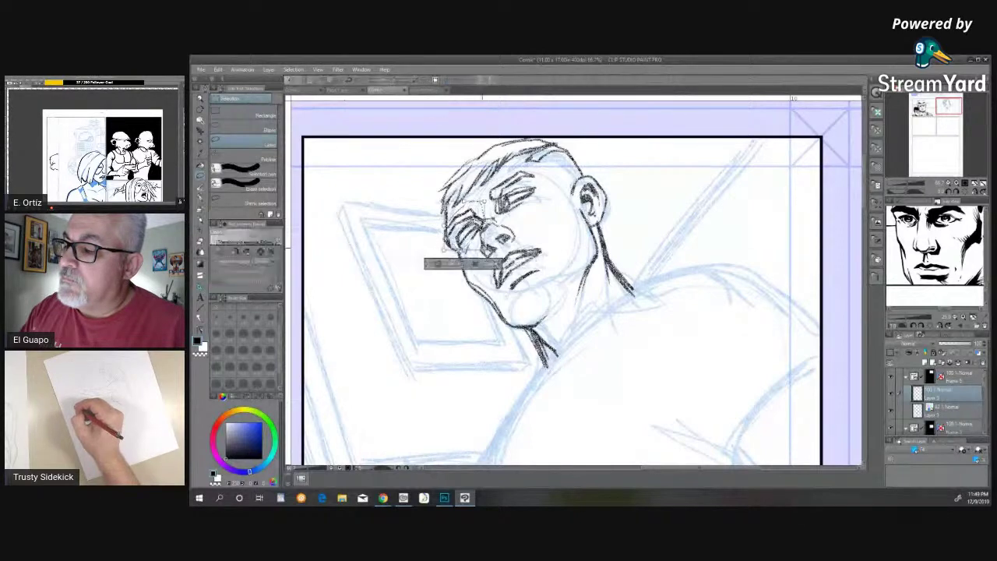
{"action": "key", "text": "ctrl+t"}
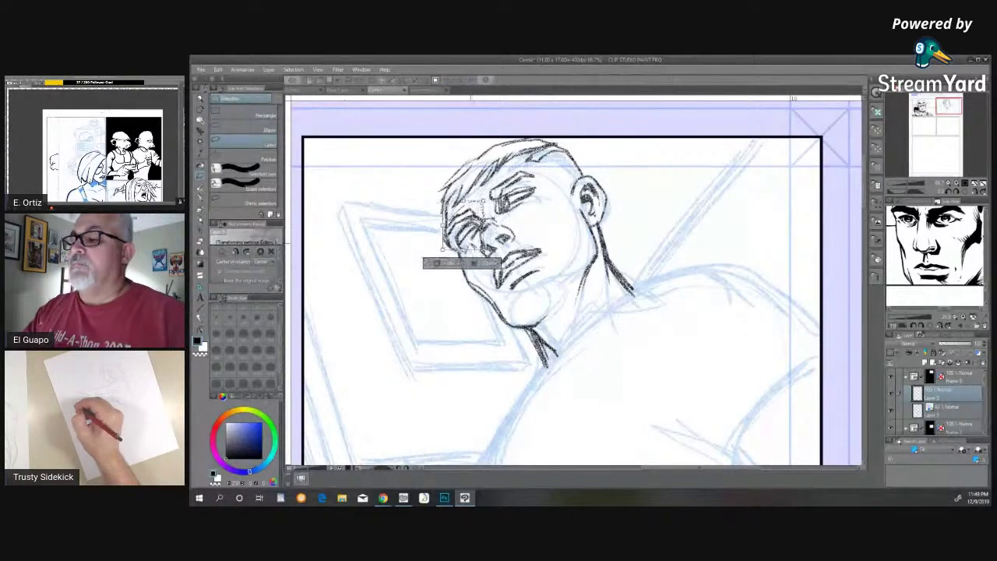
{"action": "key", "text": "Return"}
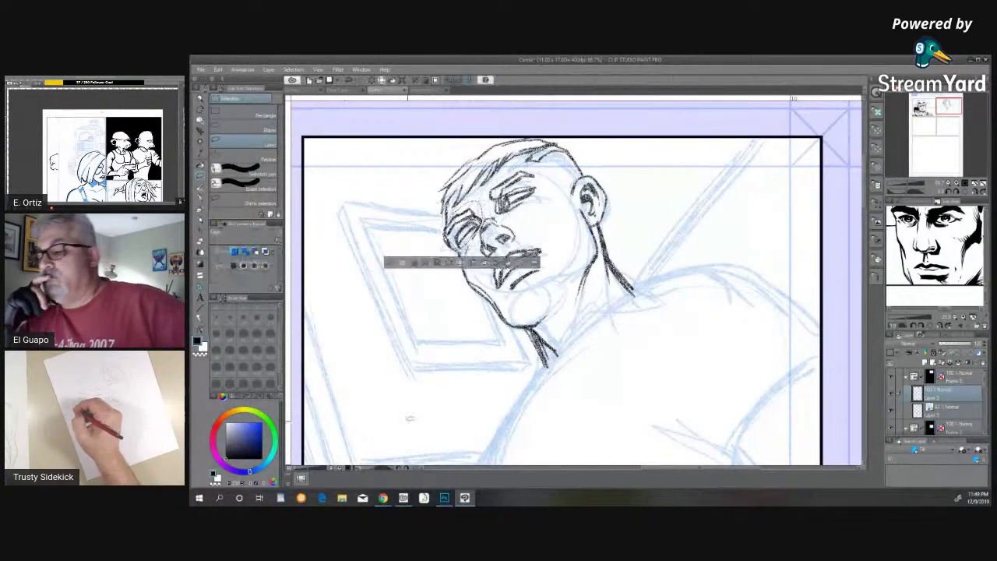
{"action": "key", "text": "ctrl+d"}
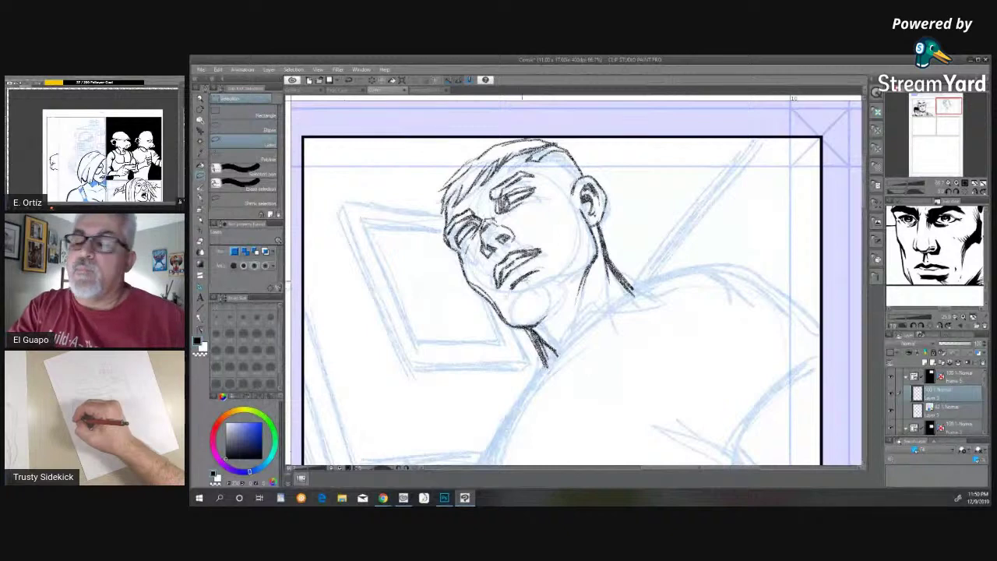
- Darken the lower lip's underside and pencil the chin contour and the jawline running up toward the ear
{"action": "left_click", "coordinate": [201, 209]}
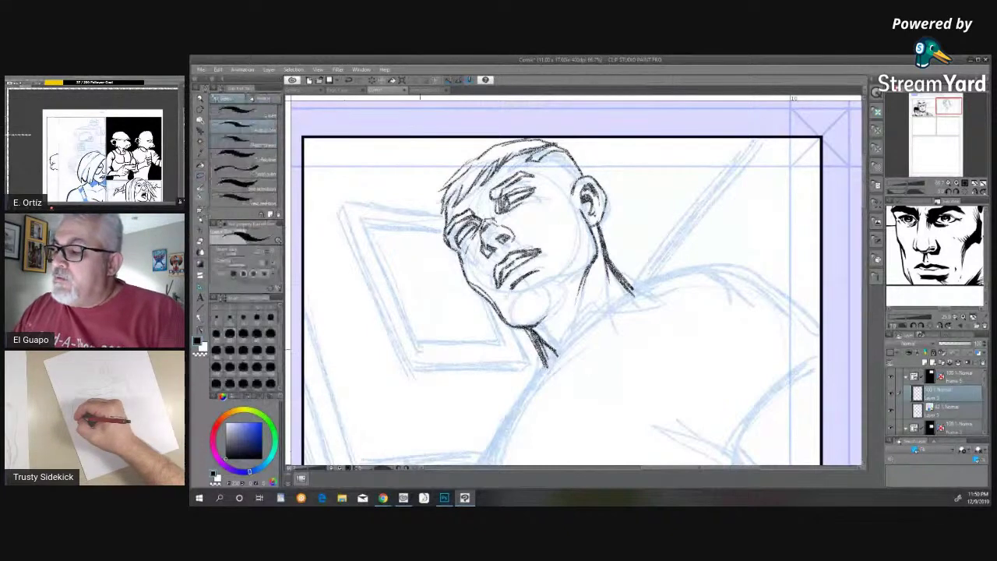
{"action": "mouse_move", "coordinate": [506, 290]}
{"action": "left_mouse_down"}
{"action": "mouse_move", "coordinate": [540, 266]}
{"action": "mouse_move", "coordinate": [509, 290]}
{"action": "left_mouse_up"}
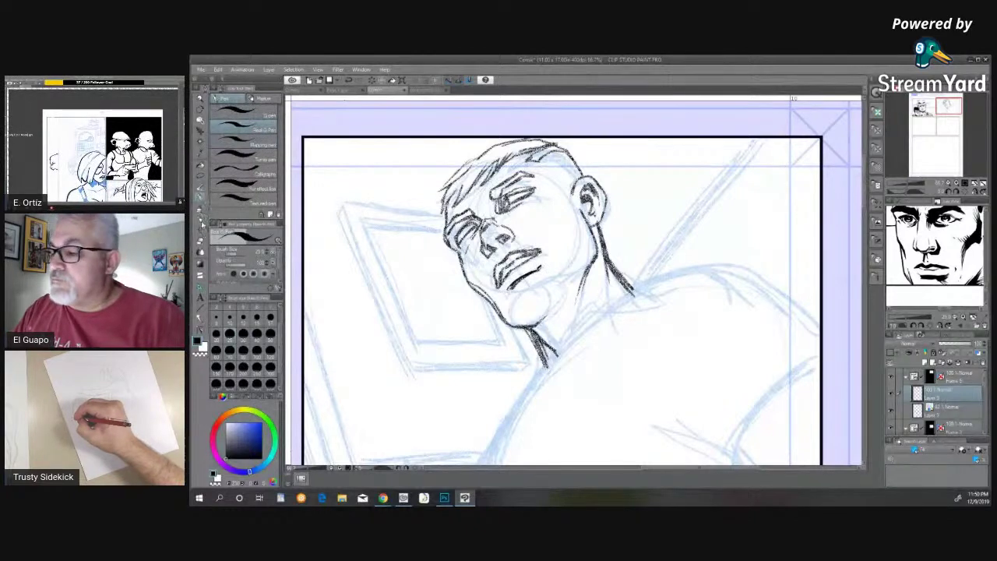
{"action": "left_click", "coordinate": [202, 223]}
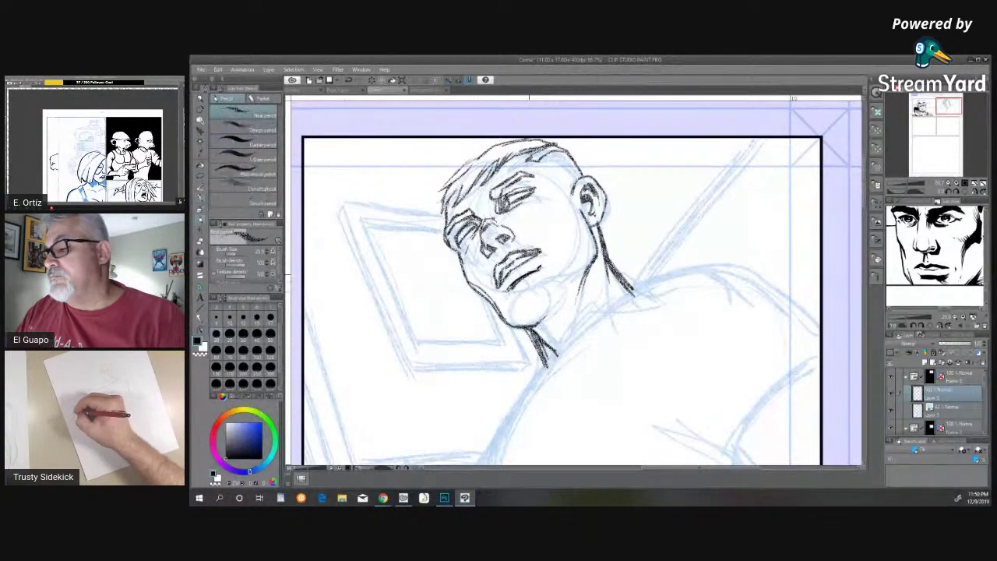
{"action": "mouse_move", "coordinate": [514, 290]}
{"action": "left_mouse_down"}
{"action": "mouse_move", "coordinate": [540, 268]}
{"action": "mouse_move", "coordinate": [560, 272]}
{"action": "left_mouse_up"}
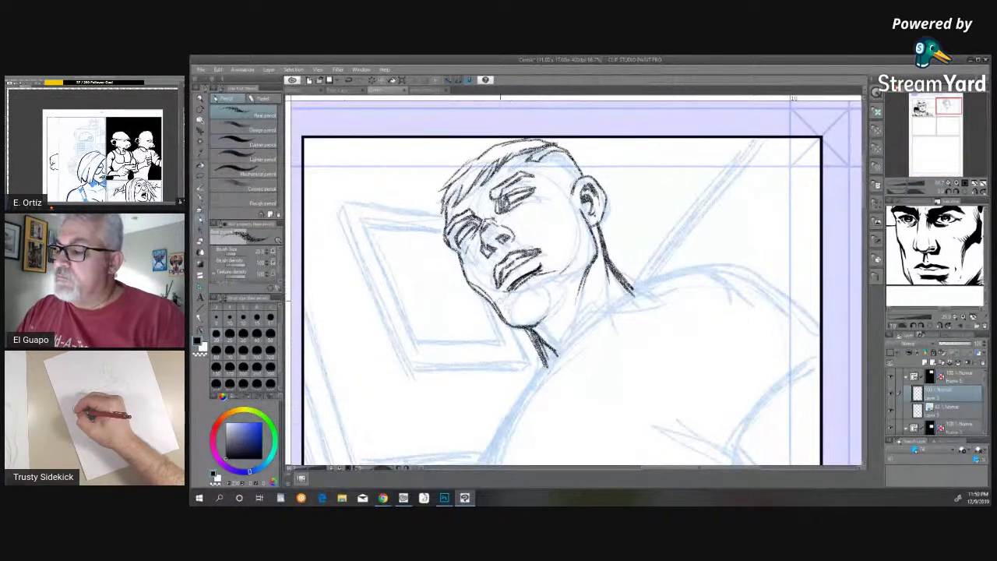
{"action": "mouse_move", "coordinate": [499, 300]}
{"action": "left_mouse_down"}
{"action": "mouse_move", "coordinate": [524, 331]}
{"action": "mouse_move", "coordinate": [536, 311]}
{"action": "left_mouse_up"}
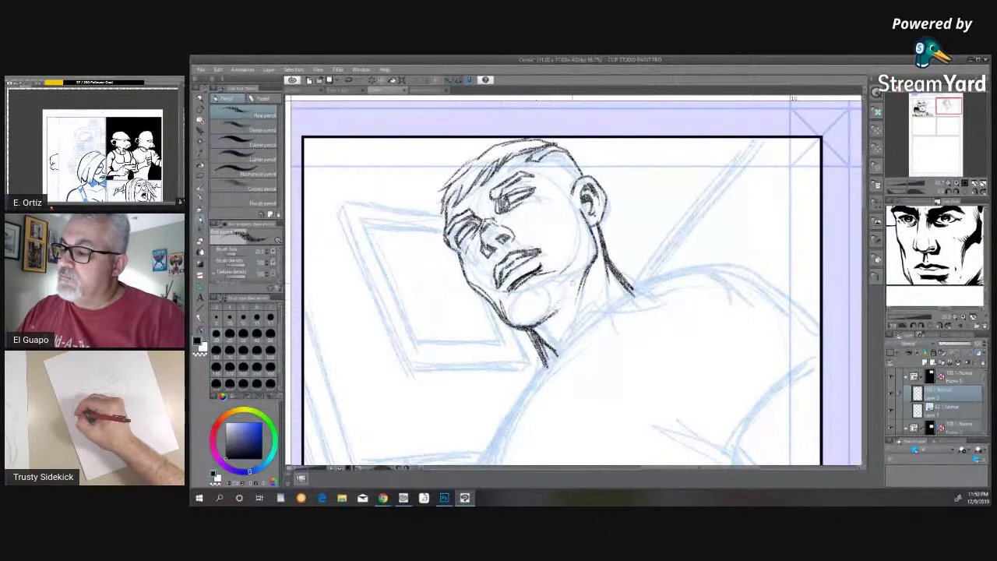
{"action": "left_click_drag", "start_coordinate": [590, 269], "coordinate": [569, 301]}
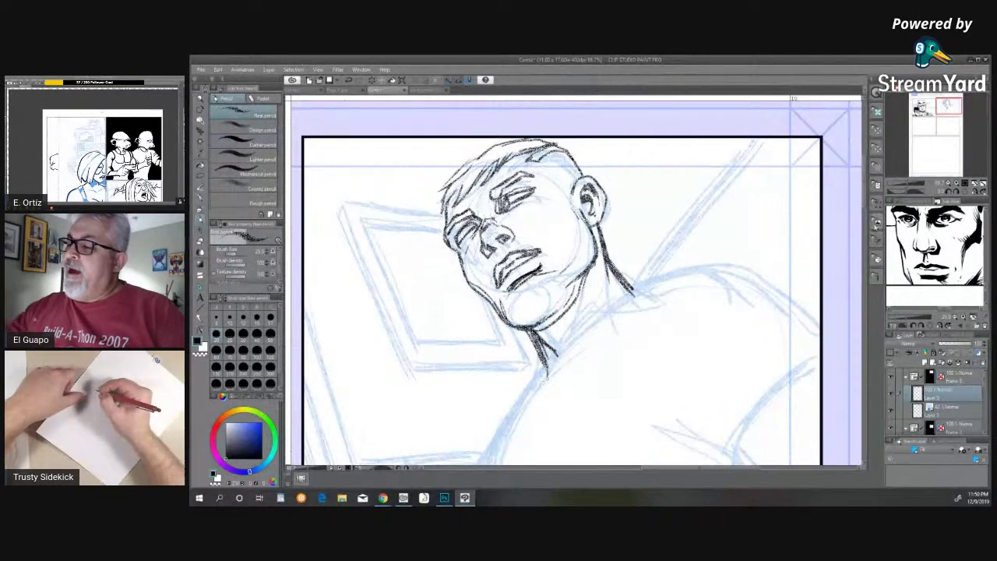
- Pencil the chest contour from the neck down to the panel border, plus the far shoulder's curve and the underarm line
{"action": "left_click_drag", "start_coordinate": [865, 206], "coordinate": [864, 204]}
{"action": "scroll", "coordinate": [865, 204], "scroll_direction": "down", "scroll_amount": 3}
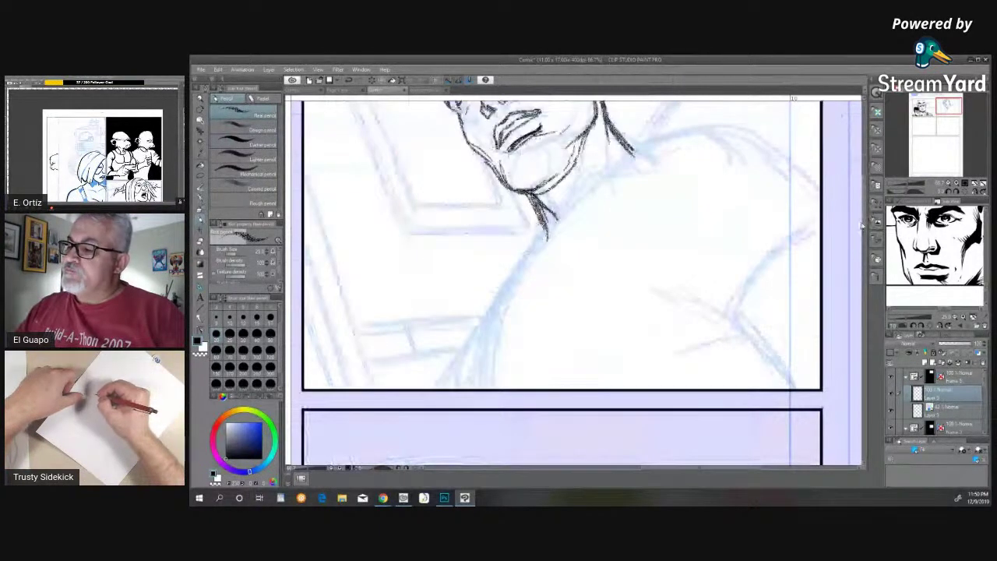
{"action": "scroll", "coordinate": [862, 225], "scroll_direction": "up", "scroll_amount": 1}
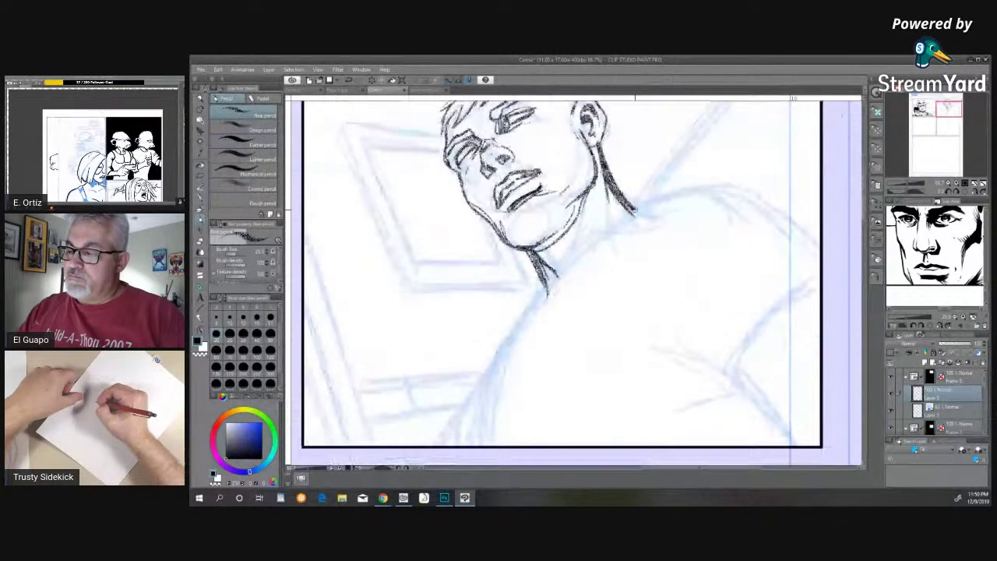
{"action": "mouse_move", "coordinate": [635, 208]}
{"action": "left_mouse_down"}
{"action": "mouse_move", "coordinate": [510, 336]}
{"action": "mouse_move", "coordinate": [473, 405]}
{"action": "left_mouse_up"}
{"action": "left_click_drag", "start_coordinate": [499, 350], "coordinate": [466, 446]}
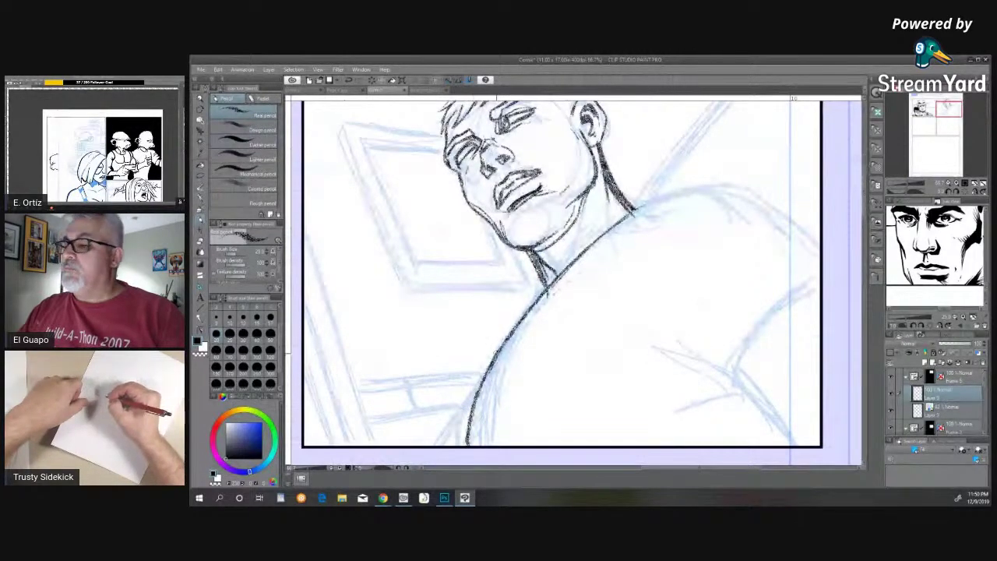
{"action": "left_click_drag", "start_coordinate": [629, 214], "coordinate": [500, 346]}
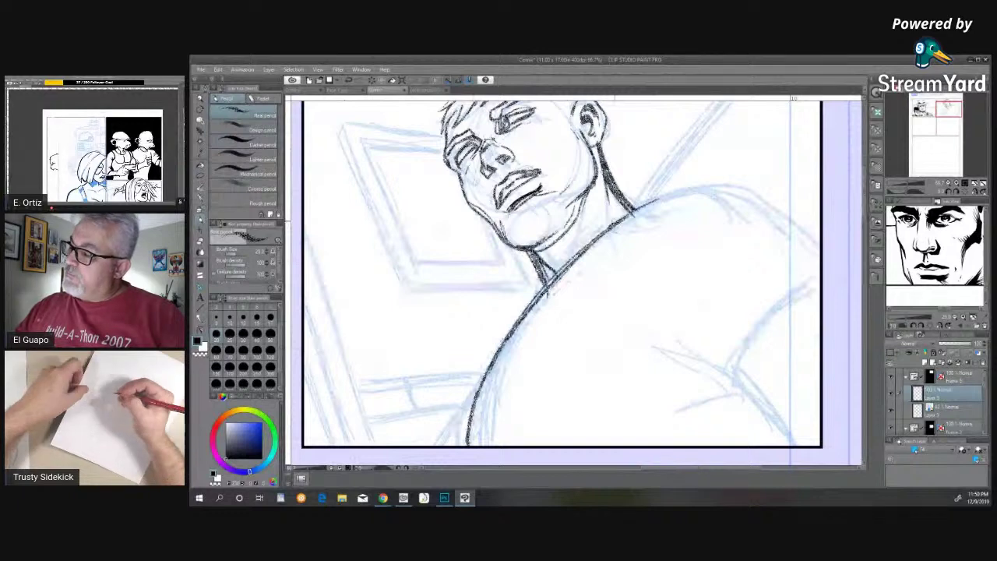
{"action": "mouse_move", "coordinate": [633, 210]}
{"action": "left_mouse_down"}
{"action": "mouse_move", "coordinate": [771, 201]}
{"action": "mouse_move", "coordinate": [820, 256]}
{"action": "mouse_move", "coordinate": [747, 333]}
{"action": "mouse_move", "coordinate": [724, 380]}
{"action": "left_mouse_up"}
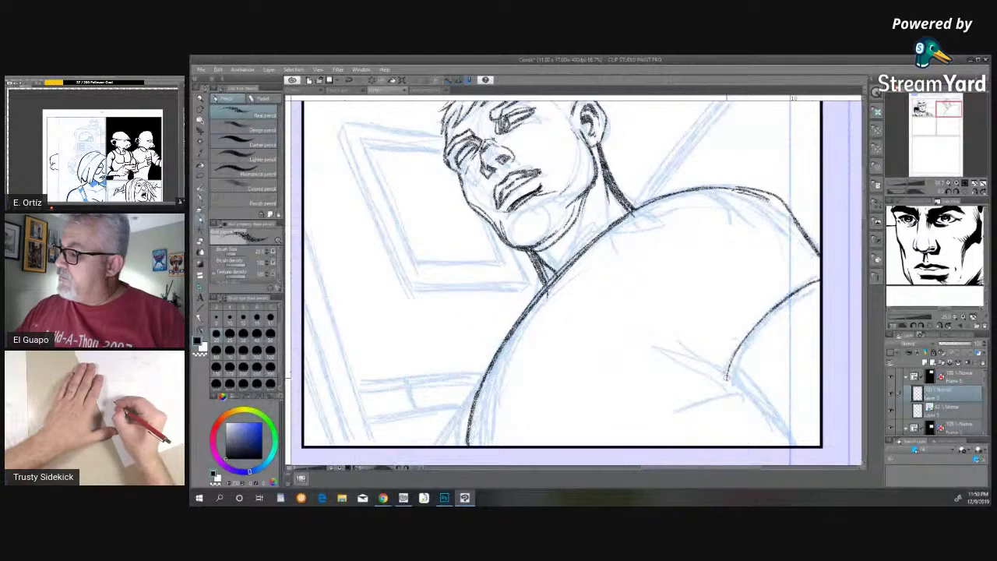
- Pencil the doubled diagonal background line from behind the man's shoulder up to the panel's upper border
{"action": "scroll", "coordinate": [727, 377], "scroll_direction": "up", "scroll_amount": 3}
{"action": "left_click_drag", "start_coordinate": [632, 292], "coordinate": [744, 160]}
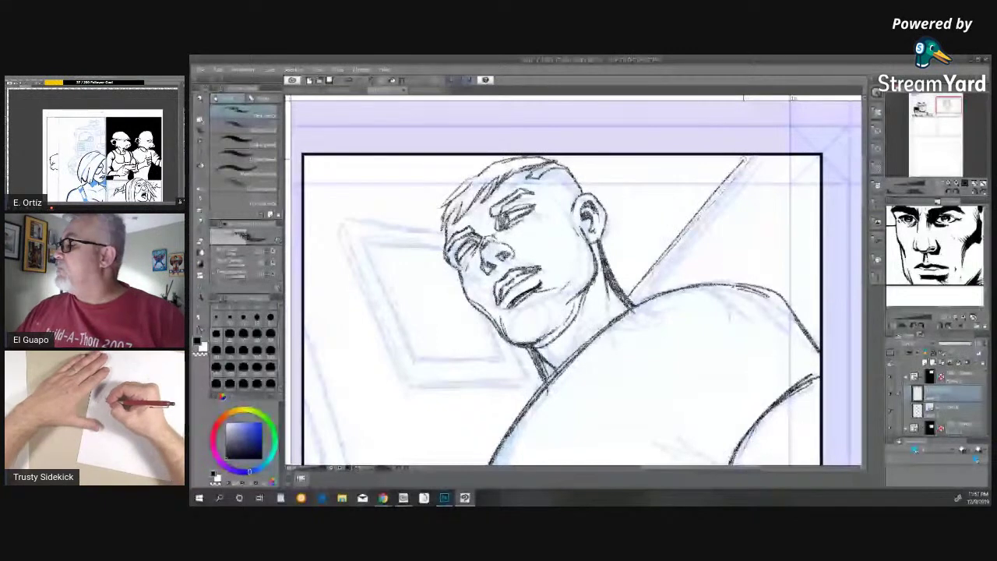
{"action": "left_click_drag", "start_coordinate": [743, 160], "coordinate": [633, 294]}
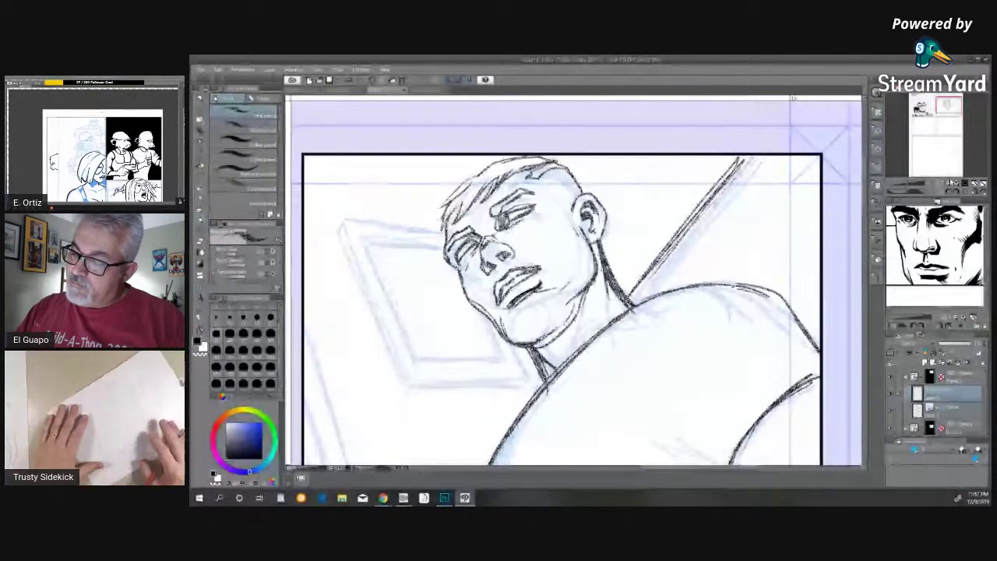
- Pencil the slanted parallel background lines in the panel's lower-left corner, running down to its bottom border
{"action": "left_click", "coordinate": [951, 182]}
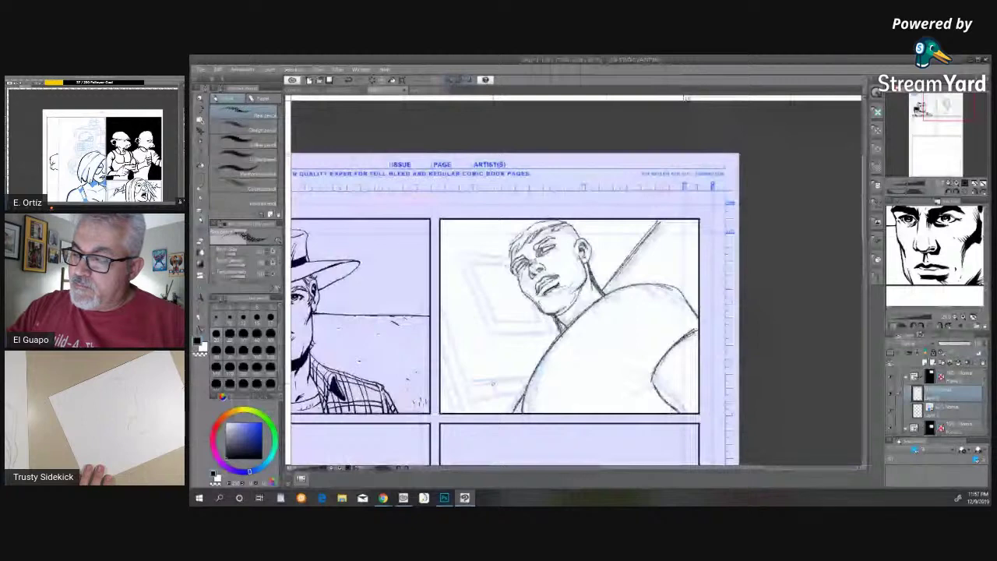
{"action": "left_click_drag", "start_coordinate": [476, 412], "coordinate": [443, 306]}
{"action": "left_click_drag", "start_coordinate": [466, 412], "coordinate": [444, 307]}
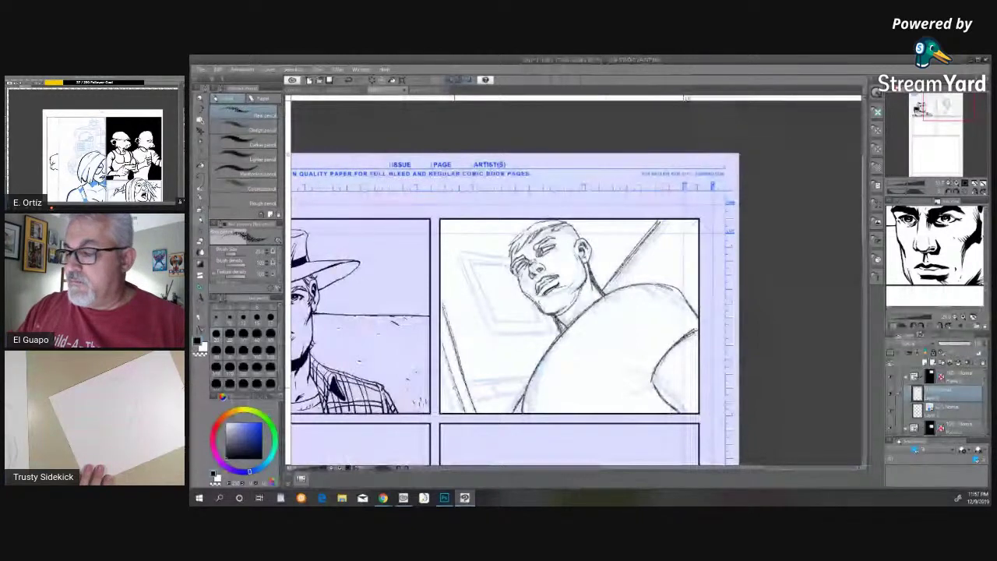
{"action": "left_click_drag", "start_coordinate": [463, 411], "coordinate": [441, 336]}
{"action": "left_click_drag", "start_coordinate": [454, 413], "coordinate": [439, 373]}
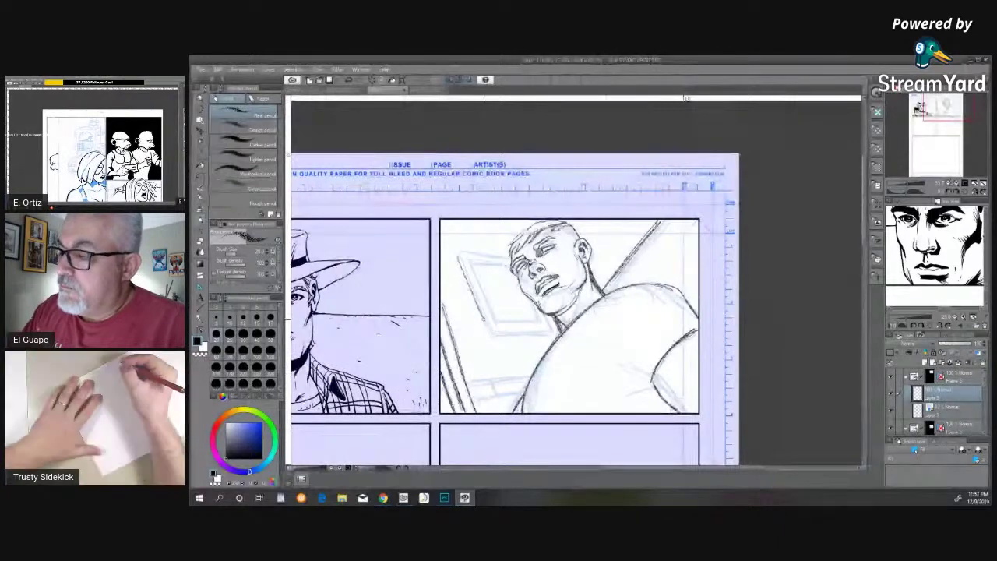
- Pencil the outer and inner edges of the tilted frame behind the head, and the crossing background lines beneath it
{"action": "left_click_drag", "start_coordinate": [469, 286], "coordinate": [492, 330]}
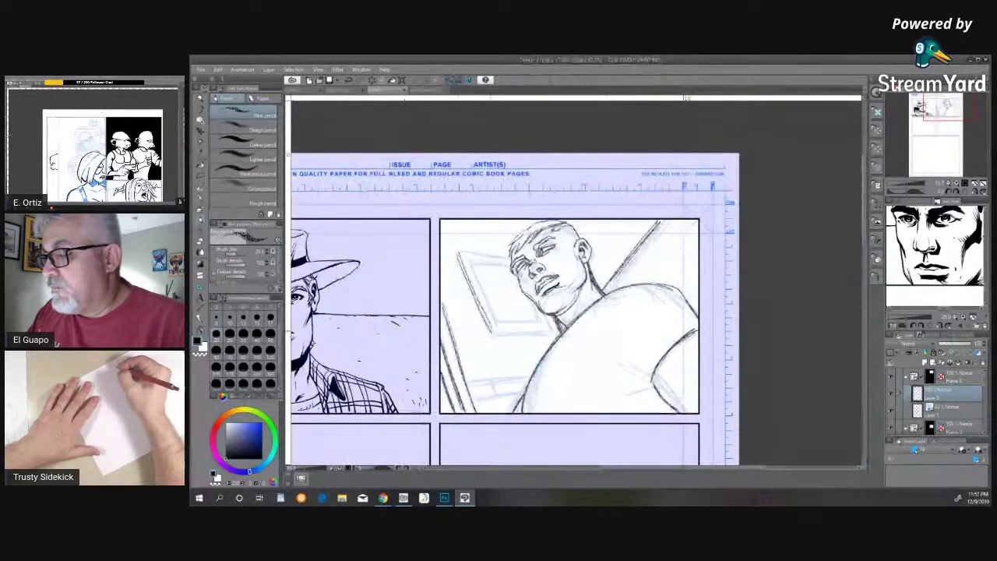
{"action": "mouse_move", "coordinate": [554, 330]}
{"action": "left_mouse_down"}
{"action": "mouse_move", "coordinate": [492, 336]}
{"action": "mouse_move", "coordinate": [499, 319]}
{"action": "left_mouse_up"}
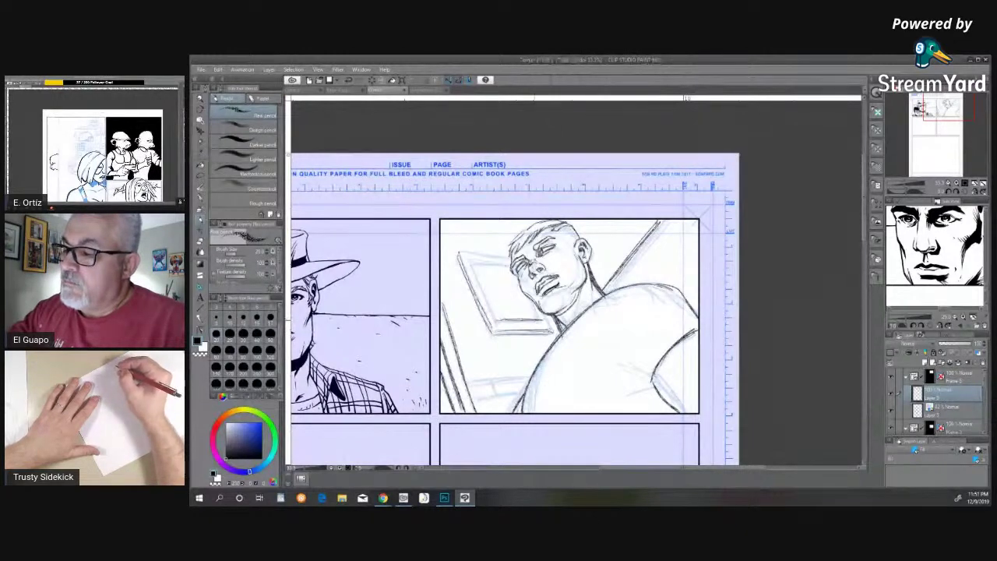
{"action": "mouse_move", "coordinate": [470, 265]}
{"action": "left_mouse_down"}
{"action": "mouse_move", "coordinate": [495, 326]}
{"action": "mouse_move", "coordinate": [509, 251]}
{"action": "left_mouse_up"}
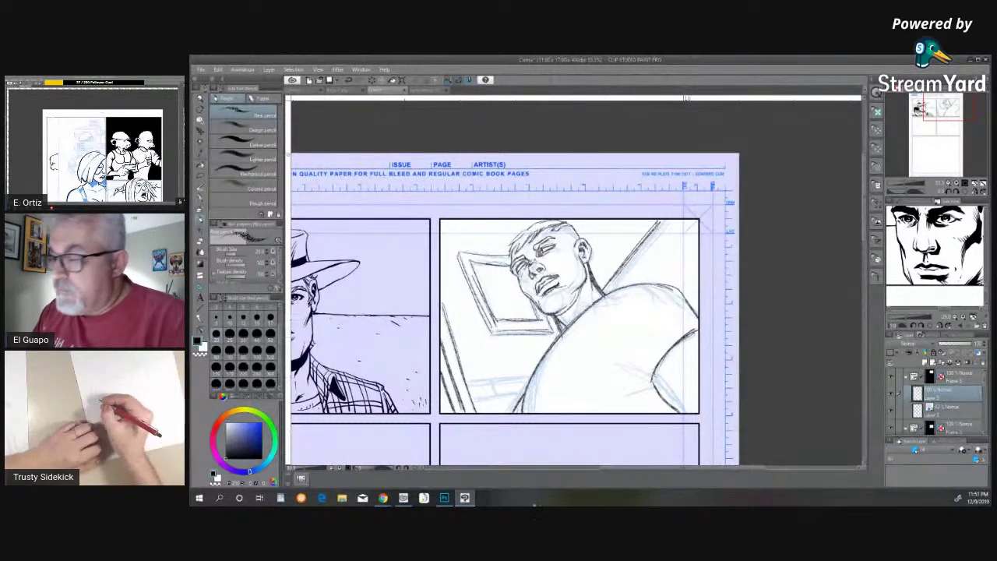
{"action": "mouse_move", "coordinate": [465, 382]}
{"action": "left_mouse_down"}
{"action": "mouse_move", "coordinate": [535, 377]}
{"action": "mouse_move", "coordinate": [474, 402]}
{"action": "mouse_move", "coordinate": [487, 397]}
{"action": "left_mouse_up"}
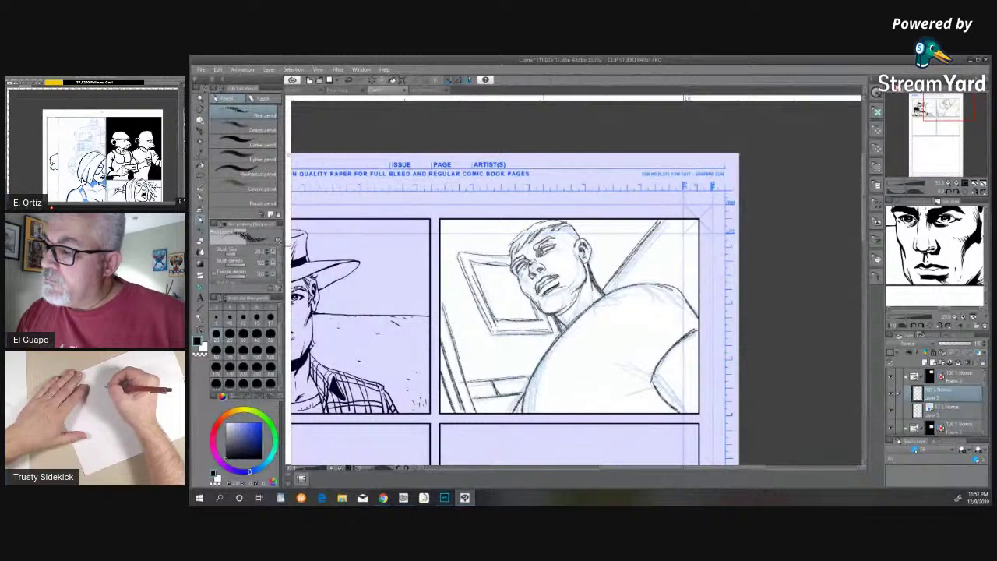
- Hide the blue rough layer and pencil the parallel diagonal background lines between the man's head and the existing slanted line
{"action": "left_click_drag", "start_coordinate": [549, 245], "coordinate": [560, 244]}
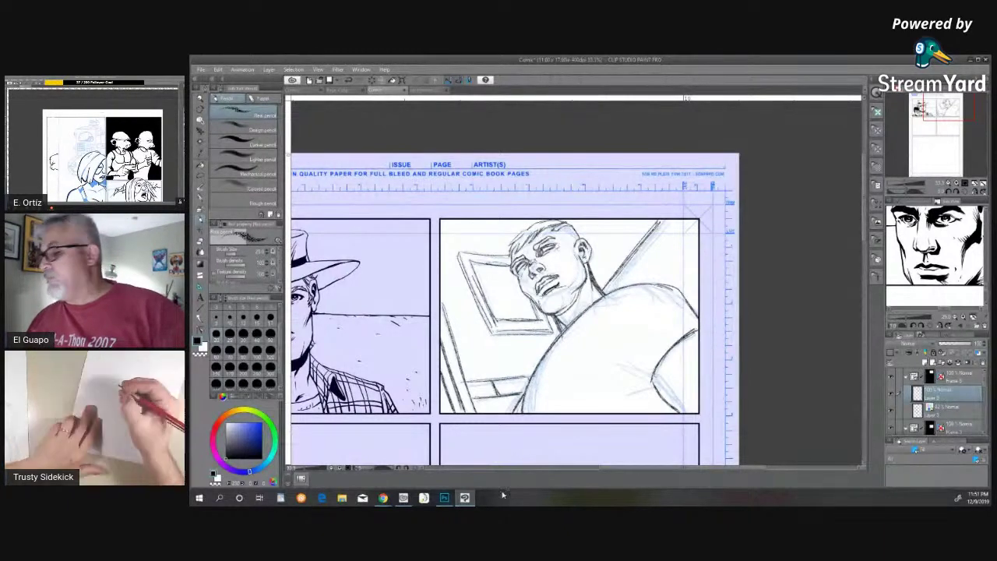
{"action": "left_click", "coordinate": [891, 417]}
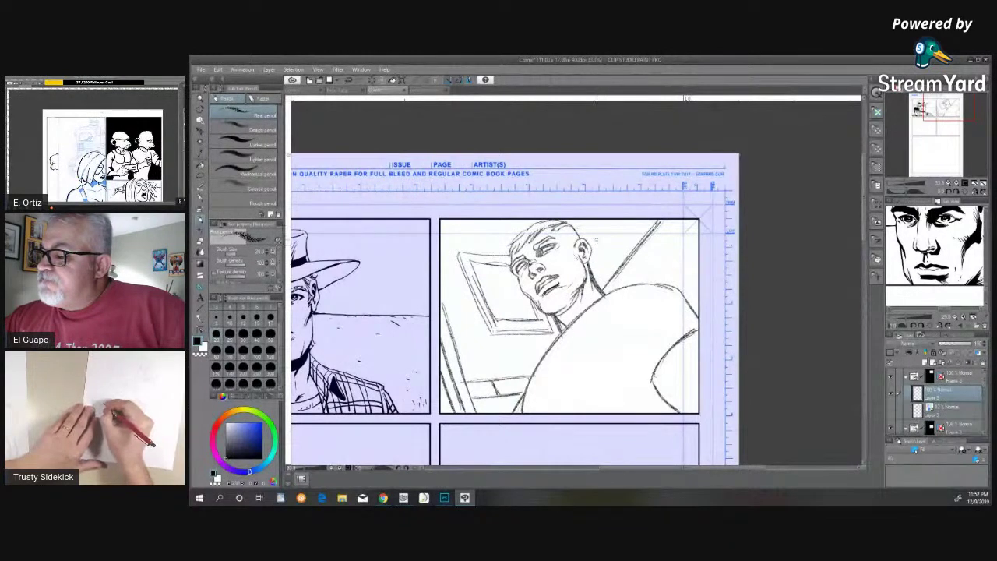
{"action": "left_click_drag", "start_coordinate": [584, 224], "coordinate": [611, 268]}
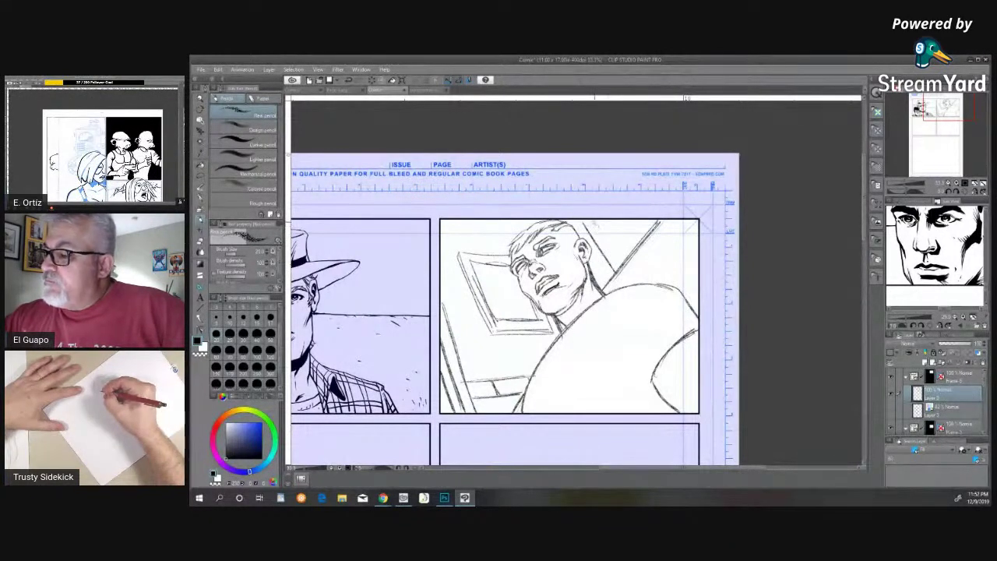
{"action": "mouse_move", "coordinate": [596, 221]}
{"action": "left_mouse_down"}
{"action": "mouse_move", "coordinate": [625, 262]}
{"action": "mouse_move", "coordinate": [611, 273]}
{"action": "mouse_move", "coordinate": [613, 249]}
{"action": "left_mouse_up"}
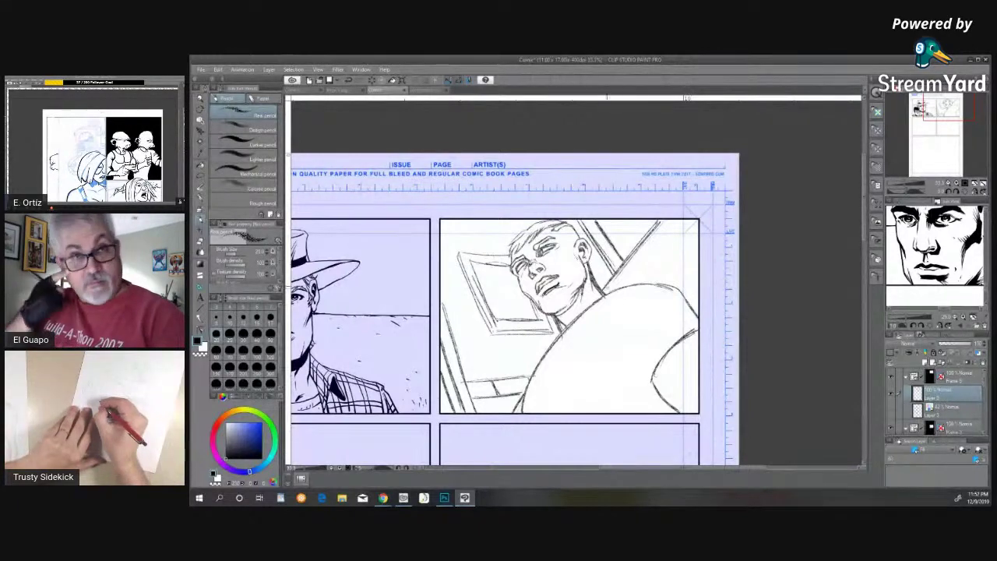
{"action": "left_click_drag", "start_coordinate": [607, 286], "coordinate": [662, 214]}
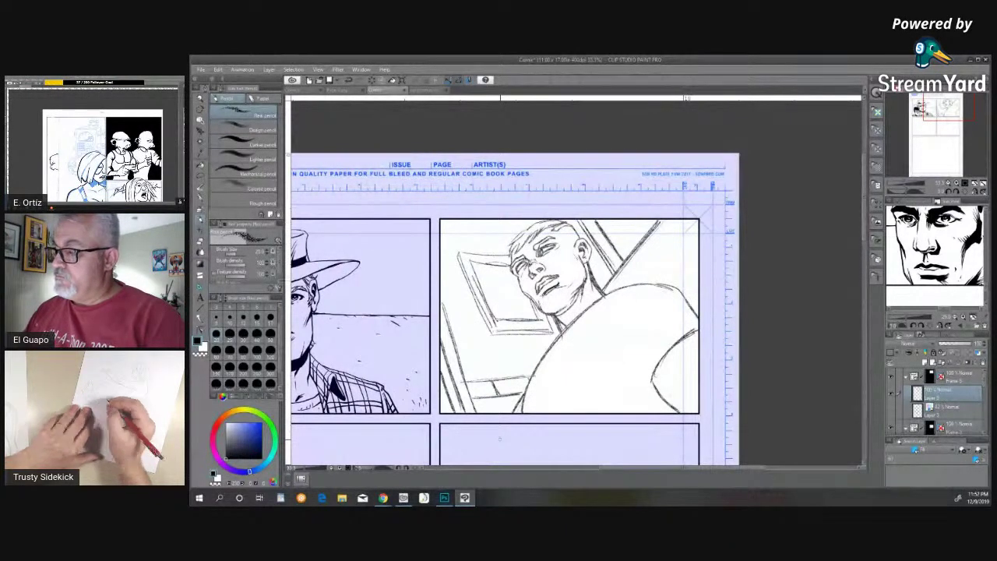
{"action": "left_click_drag", "start_coordinate": [662, 360], "coordinate": [651, 386]}
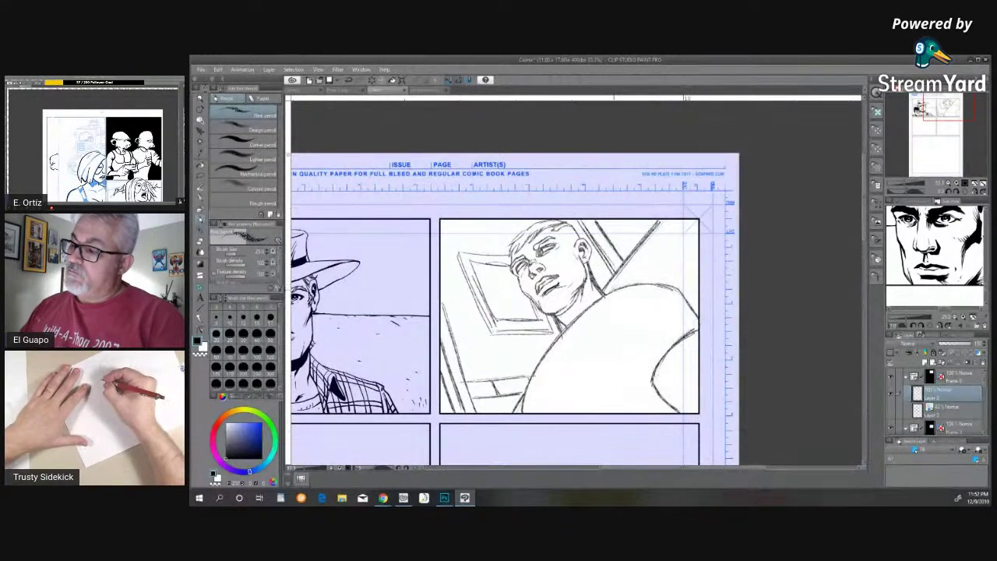
- Try to shift the man's lasso-selected face slightly upward with a transform
{"action": "mouse_move", "coordinate": [464, 499]}
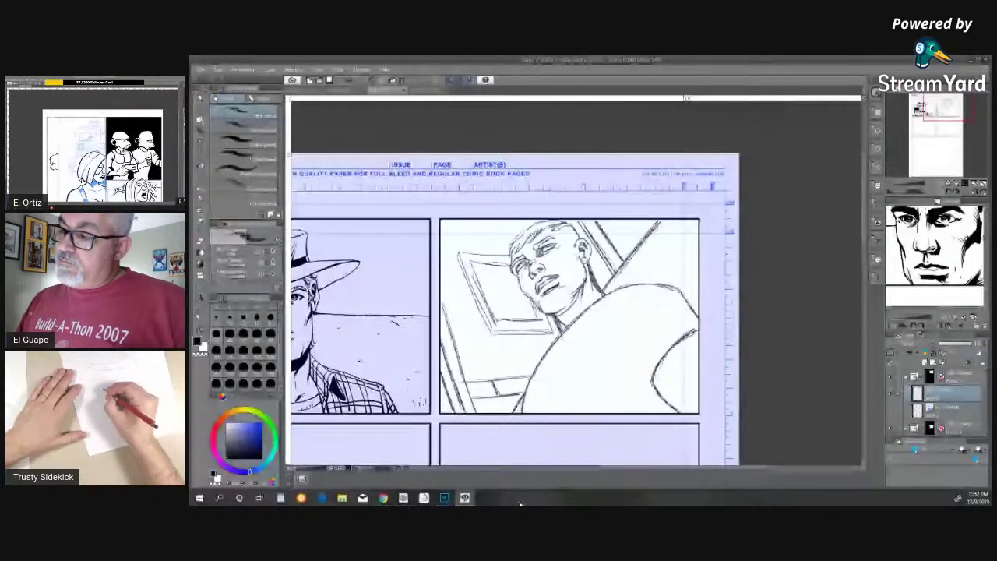
{"action": "key", "text": "m"}
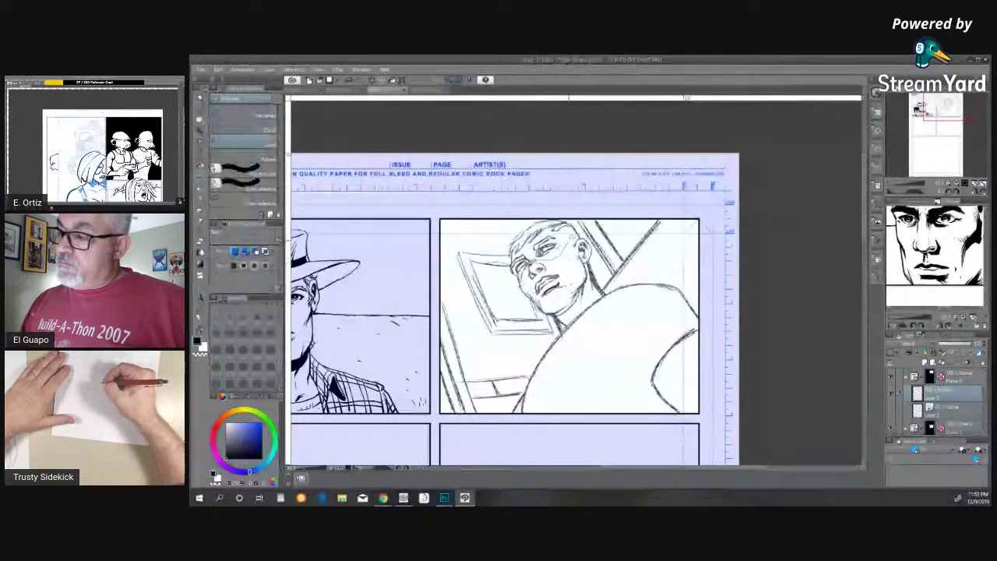
{"action": "key", "text": "m"}
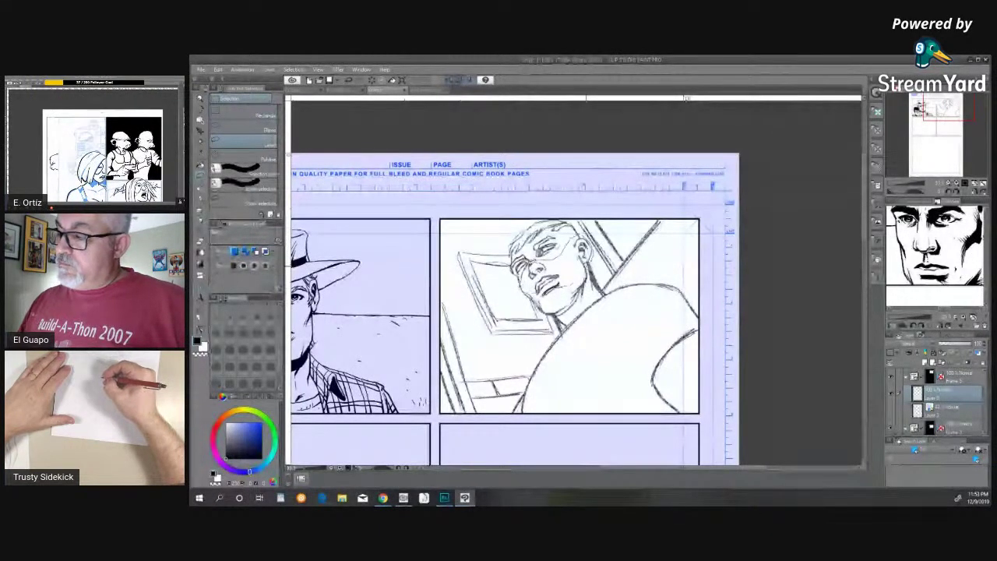
{"action": "left_click_drag", "start_coordinate": [554, 316], "coordinate": [606, 318]}
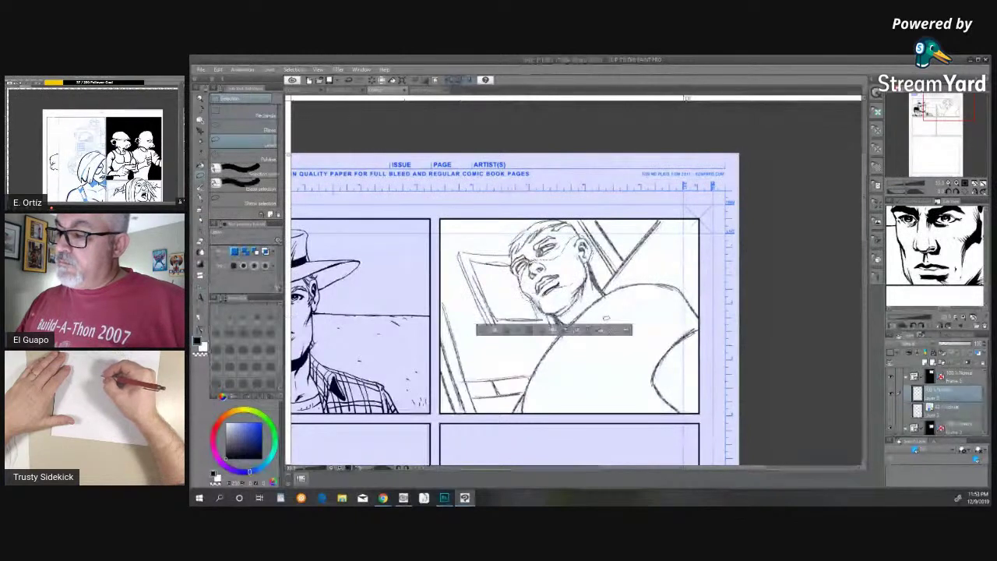
{"action": "key", "text": "ctrl+t"}
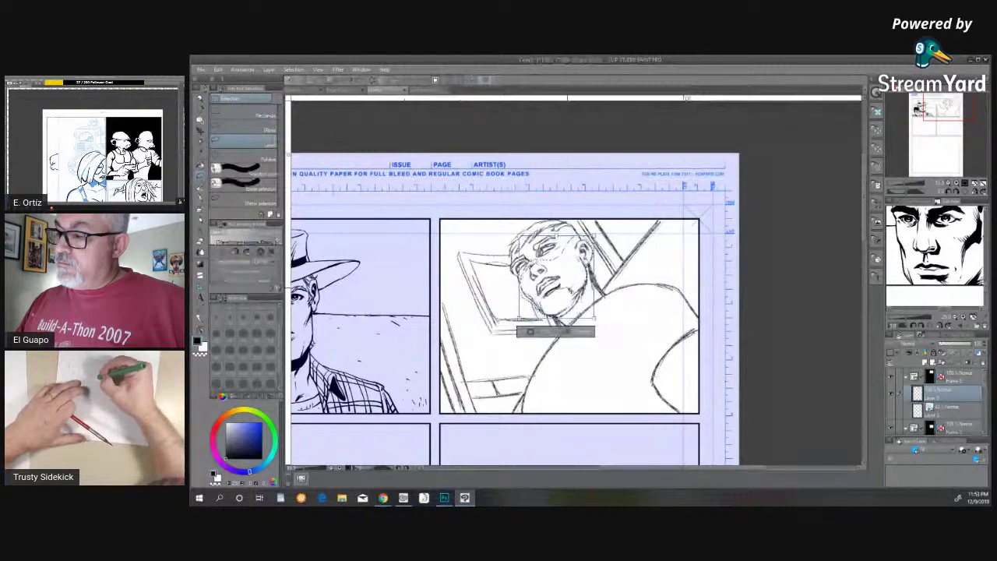
{"action": "left_click_drag", "start_coordinate": [567, 278], "coordinate": [566, 274]}
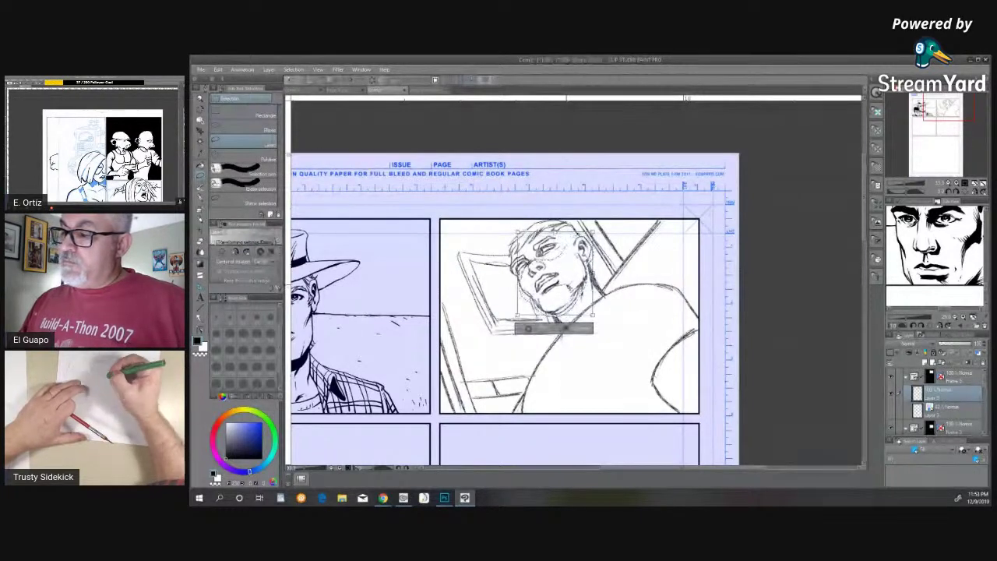
{"action": "key", "text": "Return"}
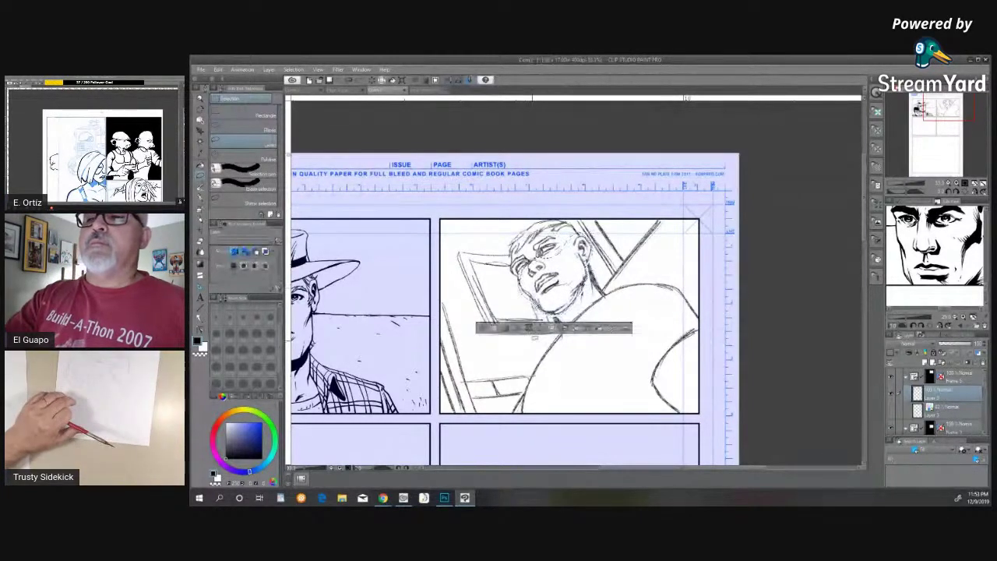
{"action": "left_click", "coordinate": [218, 70]}
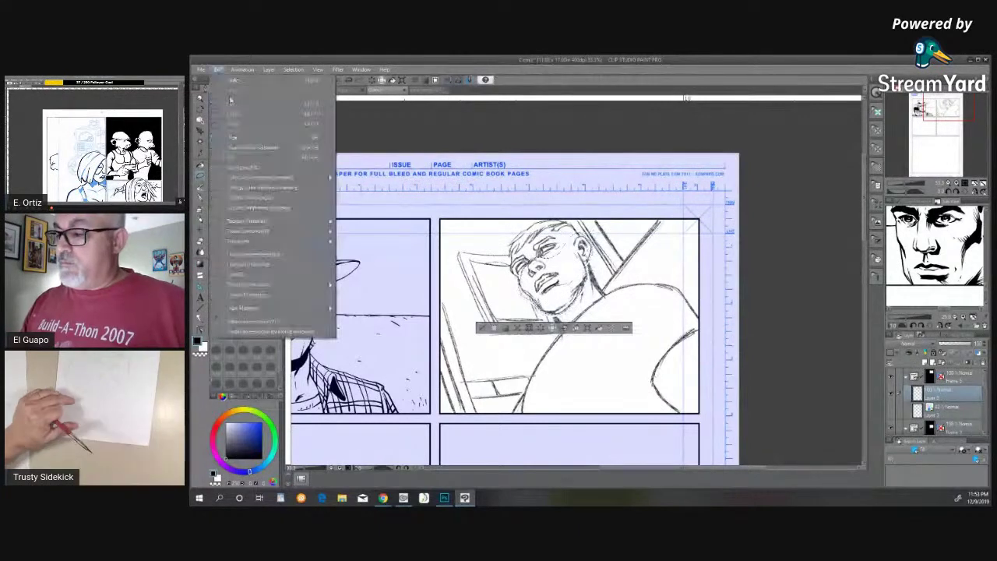
{"action": "left_click", "coordinate": [235, 81]}
{"action": "key", "text": "ctrl+d"}
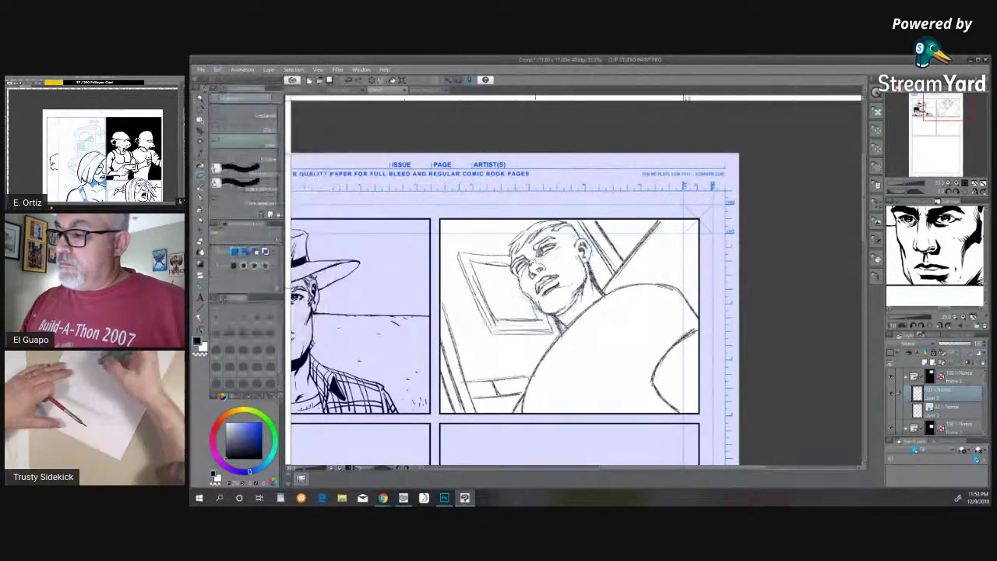
- Lasso the man's face again, nudge it slightly with a transform, and clear the selection
{"action": "key", "text": "p"}
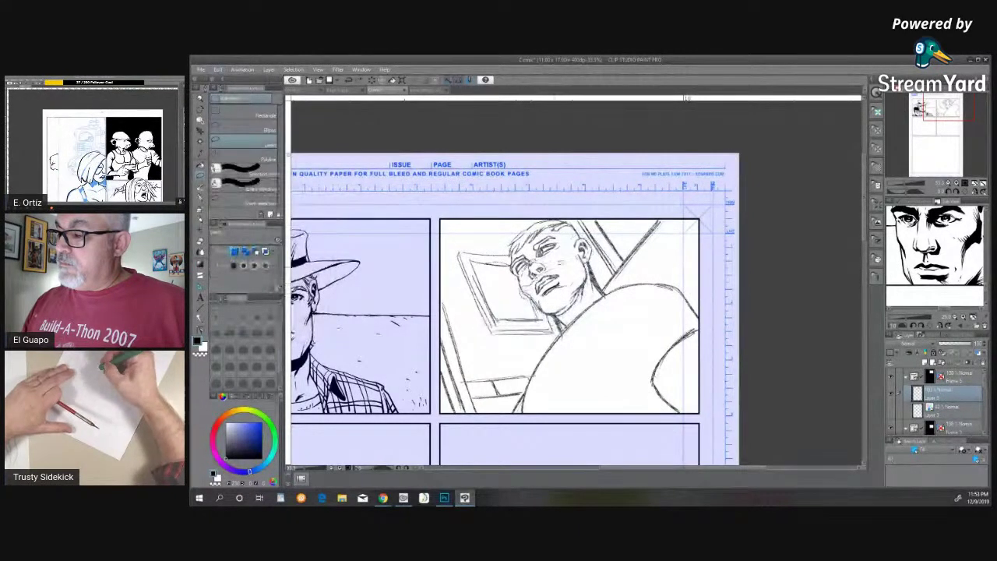
{"action": "mouse_move", "coordinate": [555, 269]}
{"action": "left_mouse_down"}
{"action": "mouse_move", "coordinate": [578, 236]}
{"action": "mouse_move", "coordinate": [591, 268]}
{"action": "mouse_move", "coordinate": [569, 308]}
{"action": "mouse_move", "coordinate": [554, 315]}
{"action": "mouse_move", "coordinate": [521, 291]}
{"action": "left_mouse_up"}
{"action": "key", "text": "ctrl+t"}
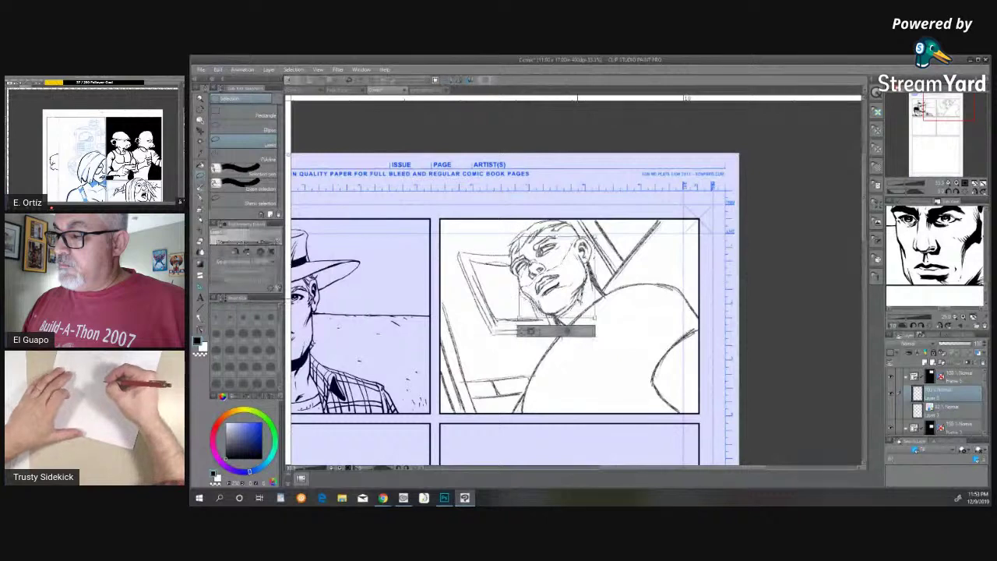
{"action": "key", "text": "ctrl+t"}
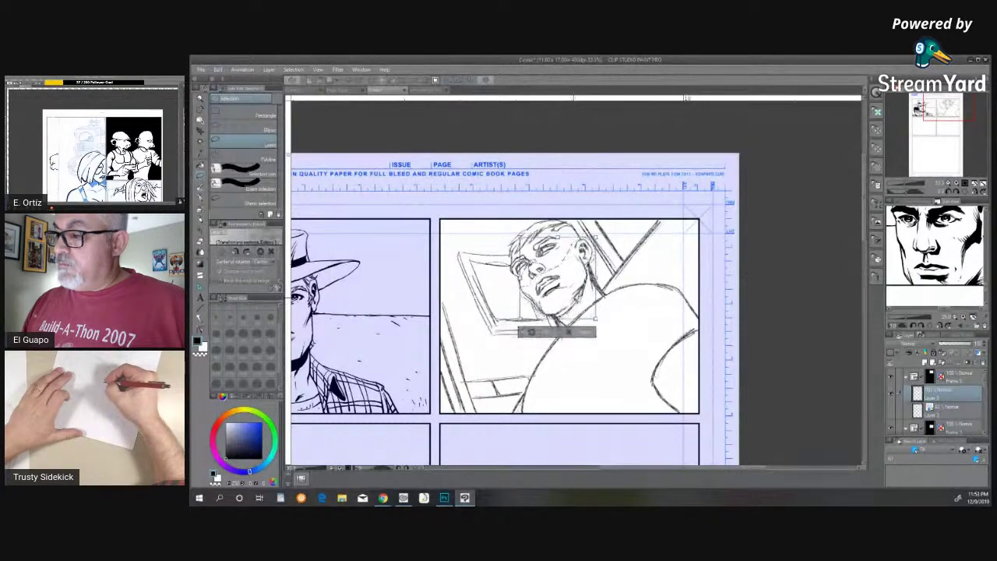
{"action": "left_click_drag", "start_coordinate": [558, 278], "coordinate": [557, 278]}
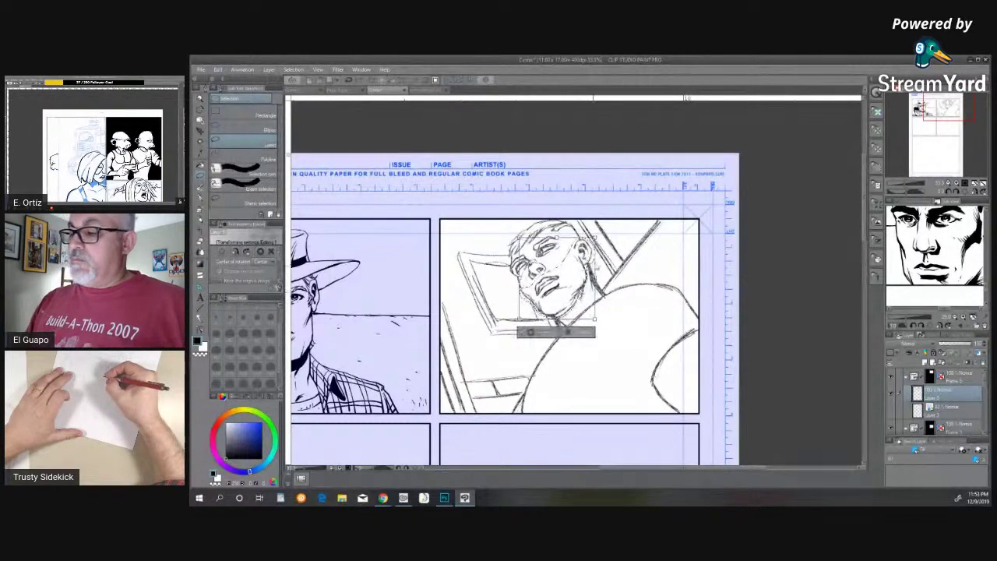
{"action": "key", "text": "Return"}
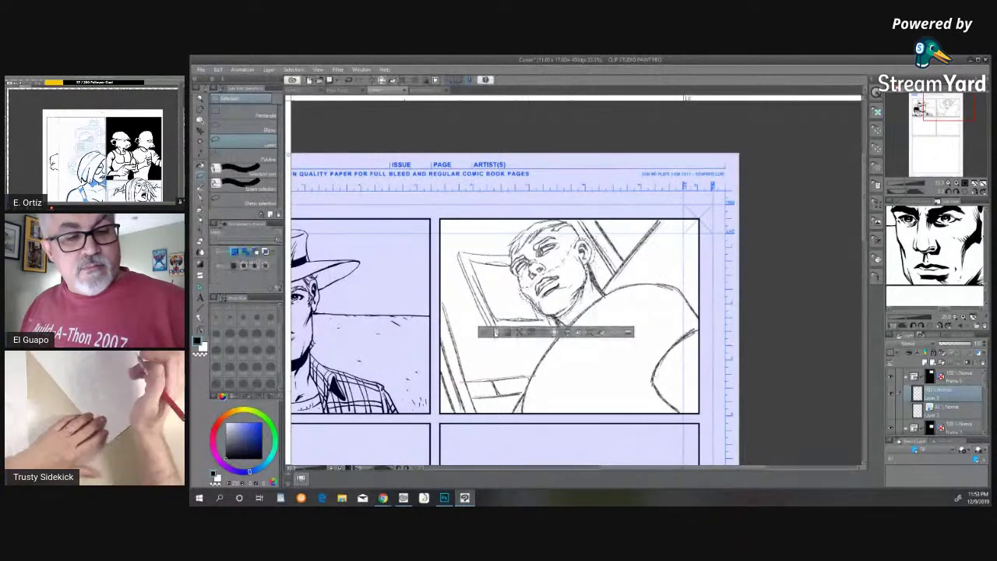
{"action": "key", "text": "ctrl+d"}
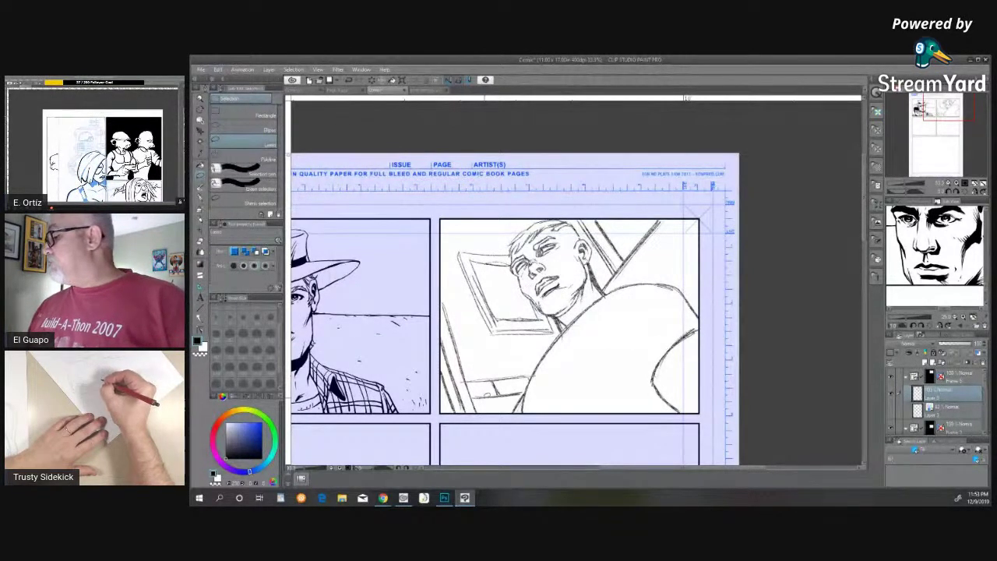
- Apply the blue layer colour to the pencil layer and lower its opacity until it is a faint guide
{"action": "left_click", "coordinate": [977, 354]}
{"action": "left_click", "coordinate": [977, 352]}
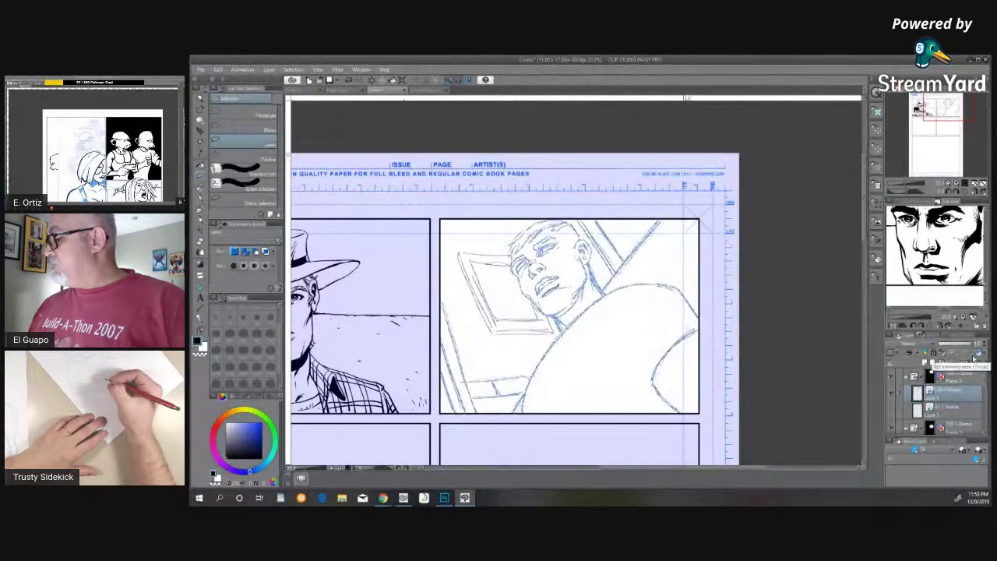
{"action": "left_click_drag", "start_coordinate": [959, 344], "coordinate": [950, 345]}
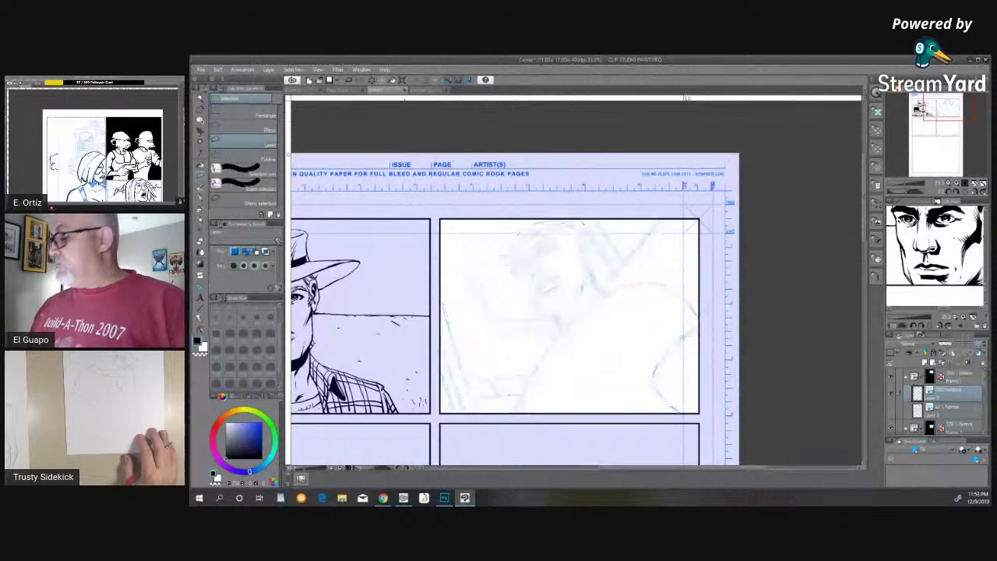
{"action": "left_click", "coordinate": [940, 379]}
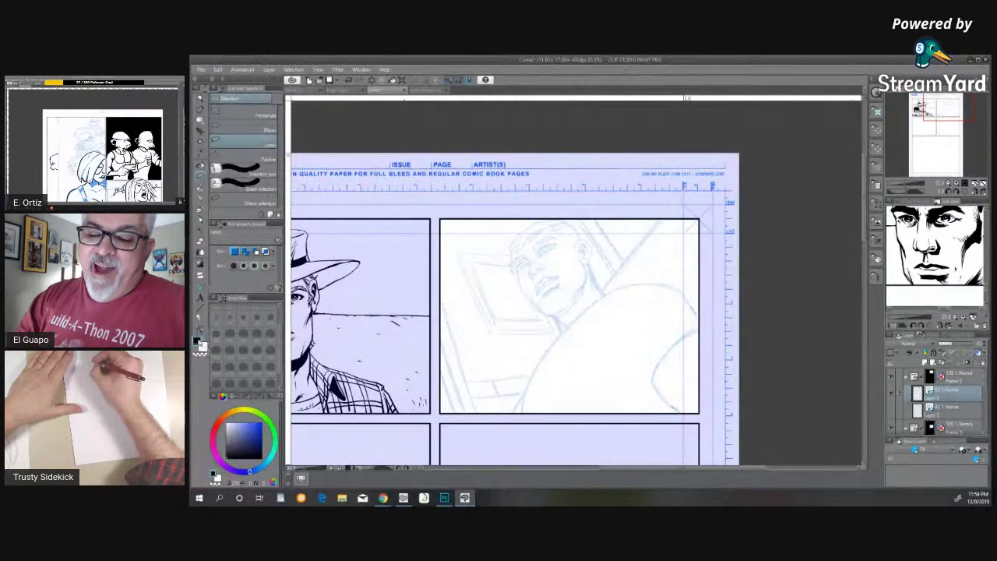
- Add a new layer above the faded pencils and set up the pencil tool with a bright red colour
{"action": "left_click", "coordinate": [220, 422]}
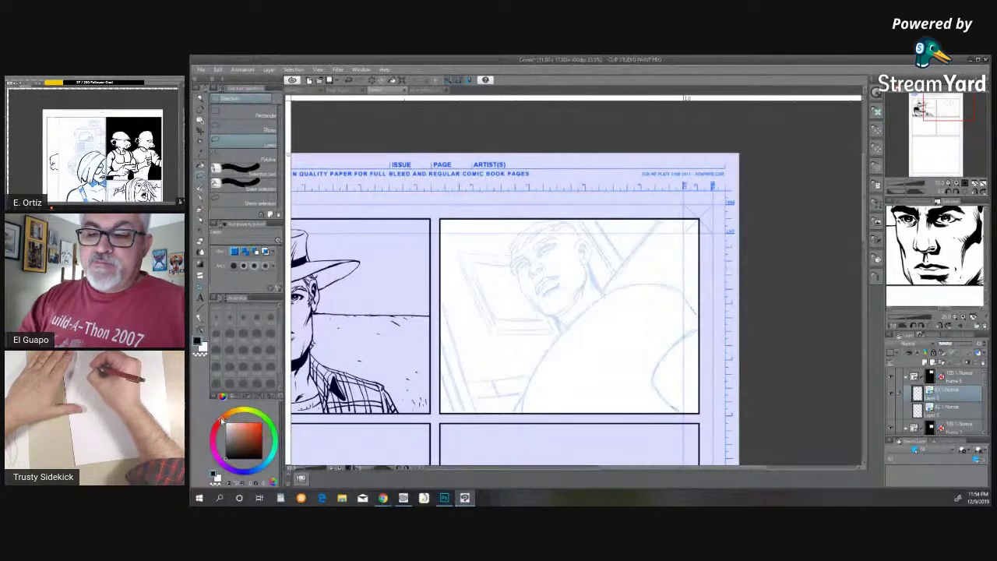
{"action": "left_click", "coordinate": [217, 425]}
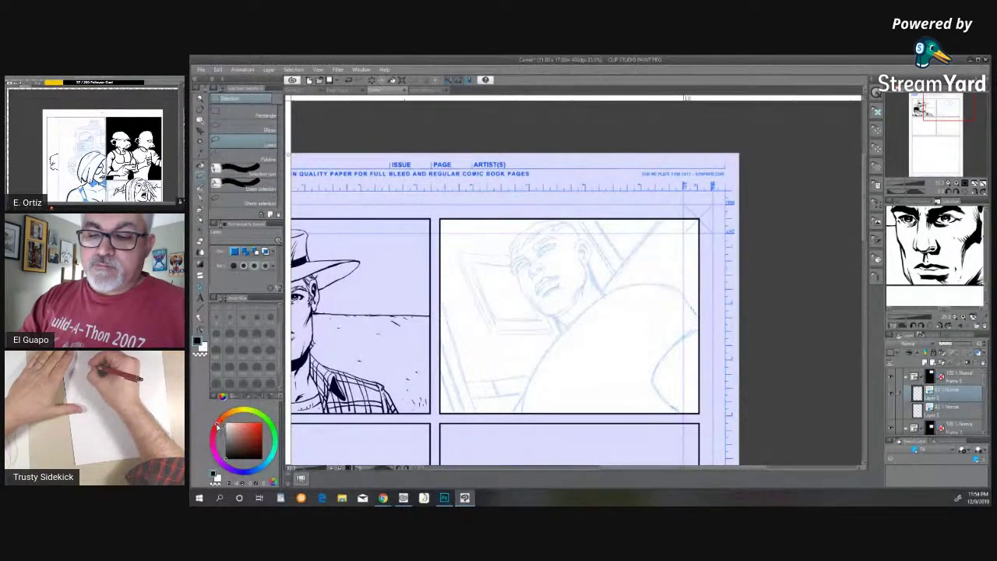
{"action": "left_click", "coordinate": [219, 423]}
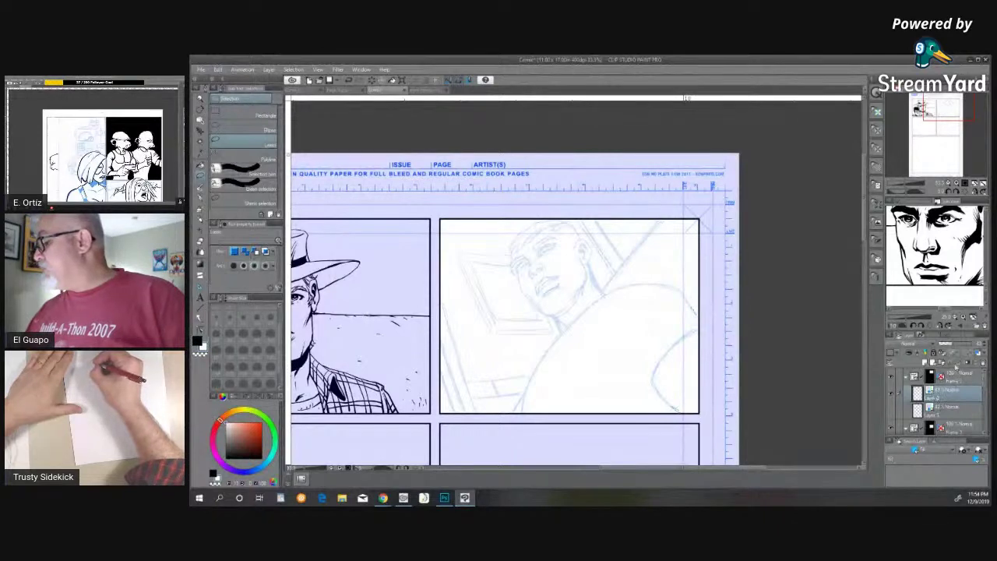
{"action": "left_click", "coordinate": [924, 363]}
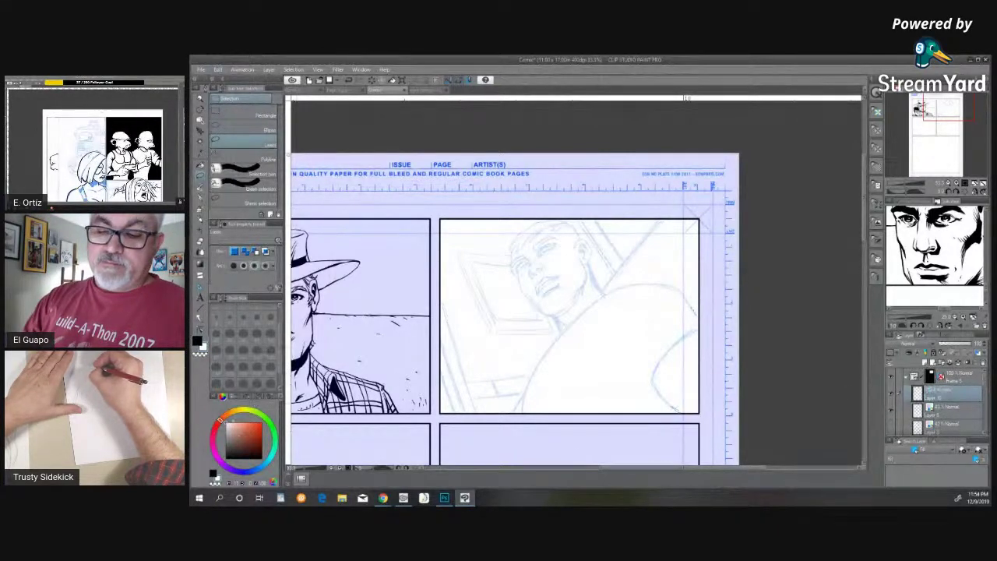
{"action": "left_click", "coordinate": [216, 427]}
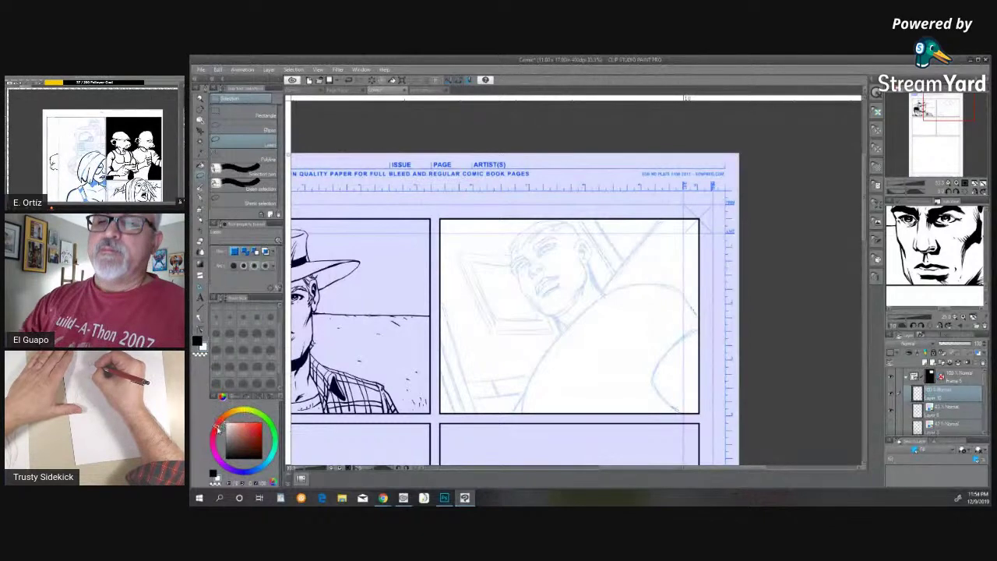
{"action": "left_click", "coordinate": [262, 432]}
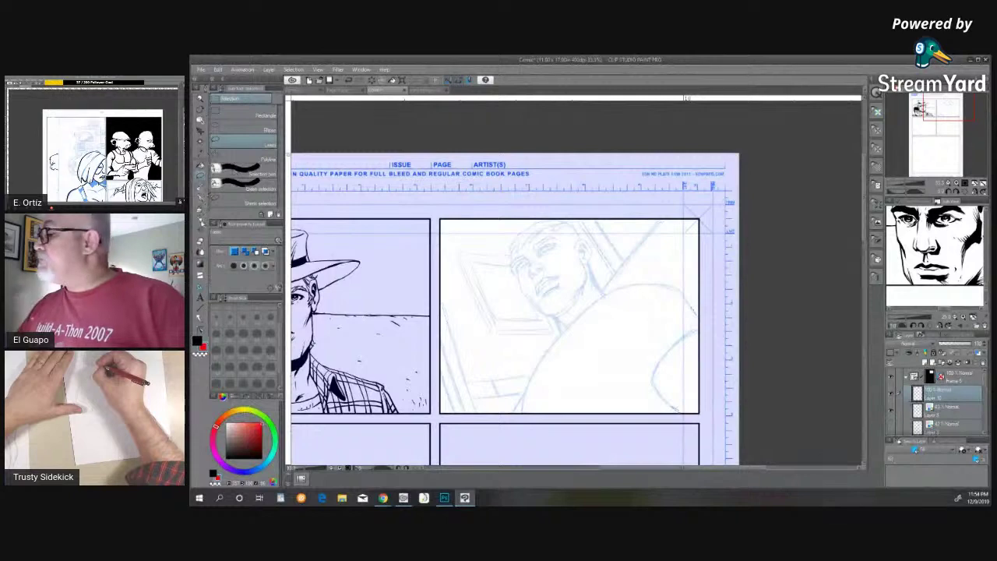
{"action": "left_click", "coordinate": [202, 224]}
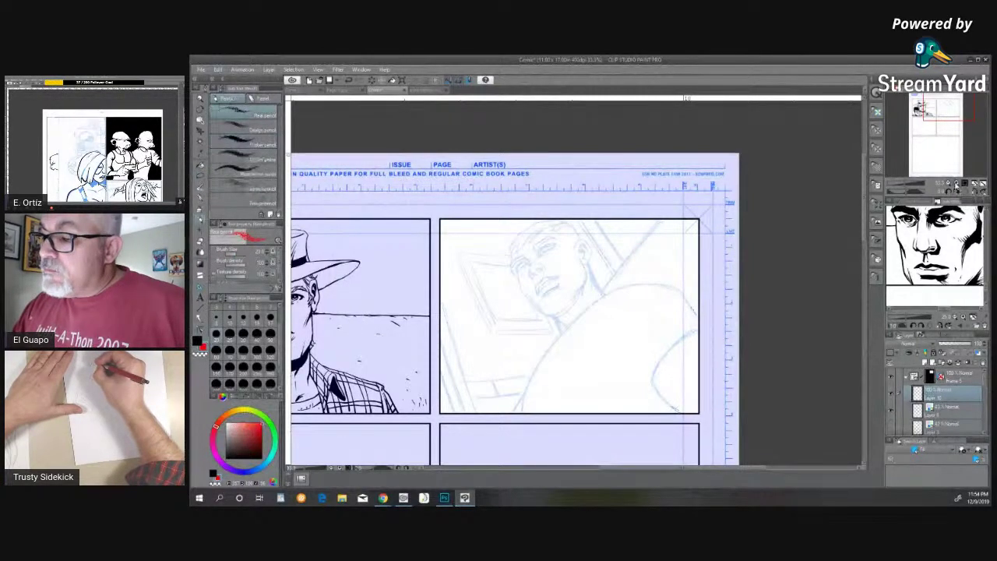
- Sketch a red construction oval over the man's cranium, with crossing facial guidelines and a curve for the side of the head
{"action": "left_click", "coordinate": [957, 185]}
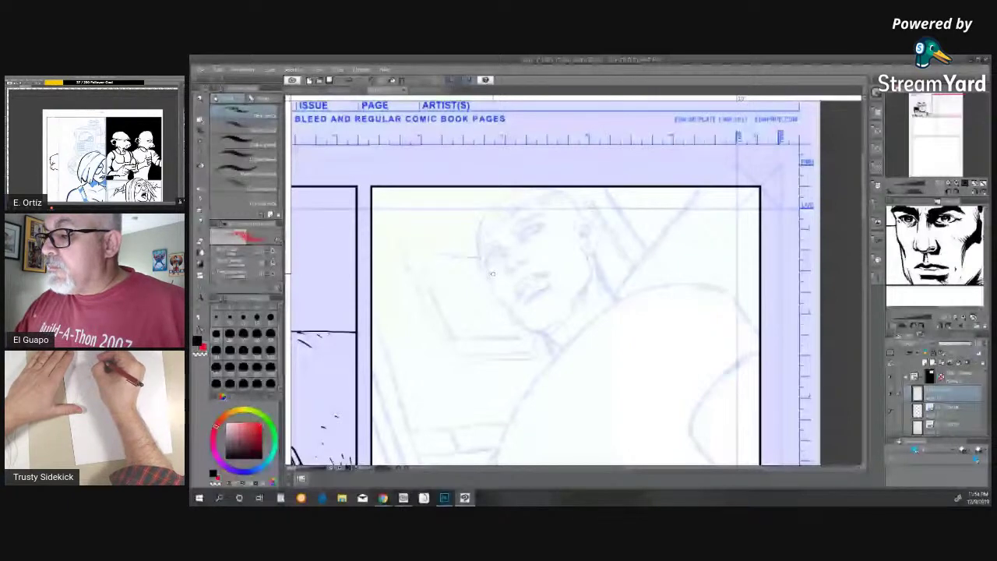
{"action": "left_click_drag", "start_coordinate": [492, 273], "coordinate": [563, 258]}
{"action": "left_click_drag", "start_coordinate": [478, 255], "coordinate": [571, 193]}
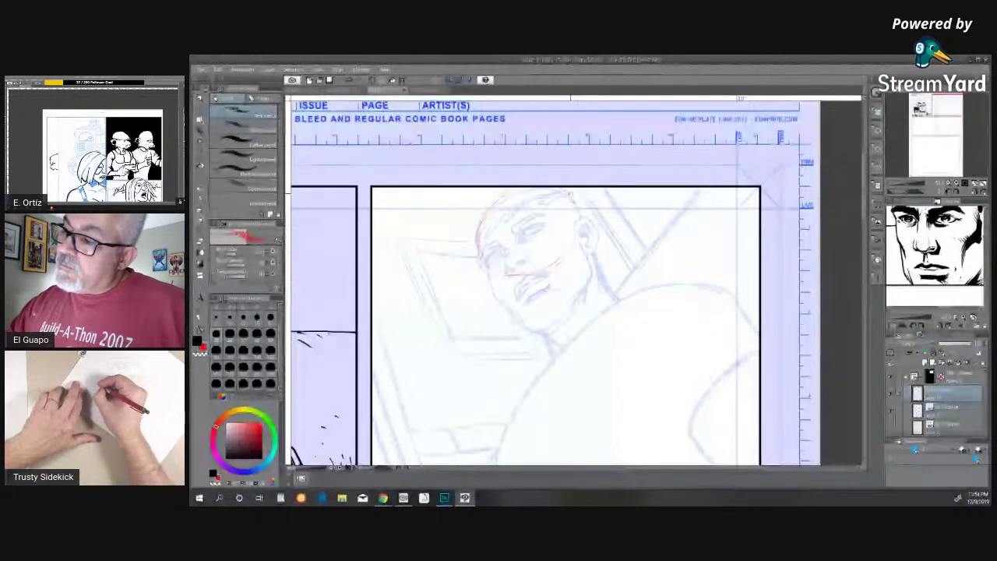
{"action": "left_click_drag", "start_coordinate": [528, 278], "coordinate": [499, 275]}
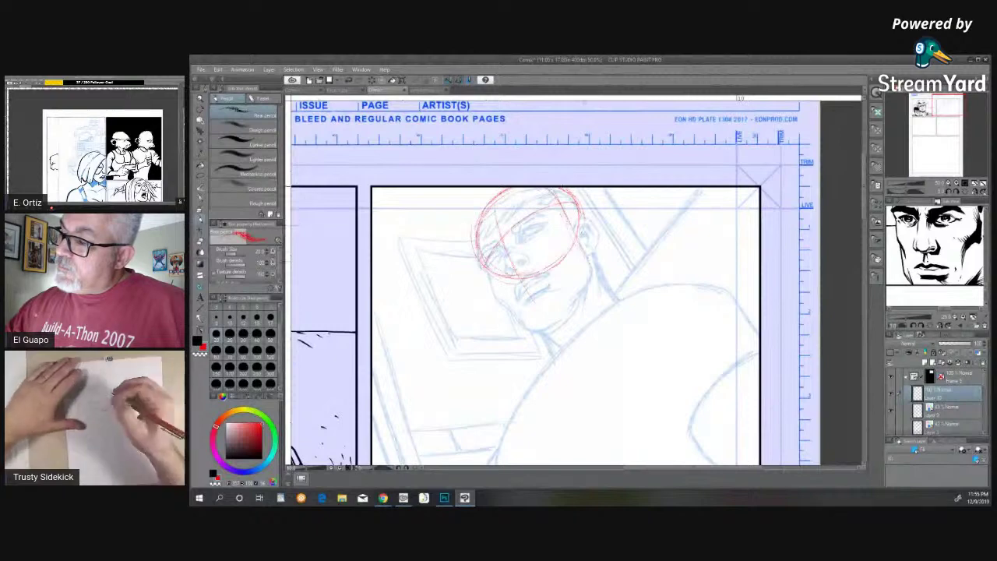
{"action": "mouse_move", "coordinate": [580, 198]}
{"action": "left_mouse_down"}
{"action": "mouse_move", "coordinate": [586, 225]}
{"action": "mouse_move", "coordinate": [572, 247]}
{"action": "mouse_move", "coordinate": [585, 225]}
{"action": "left_mouse_up"}
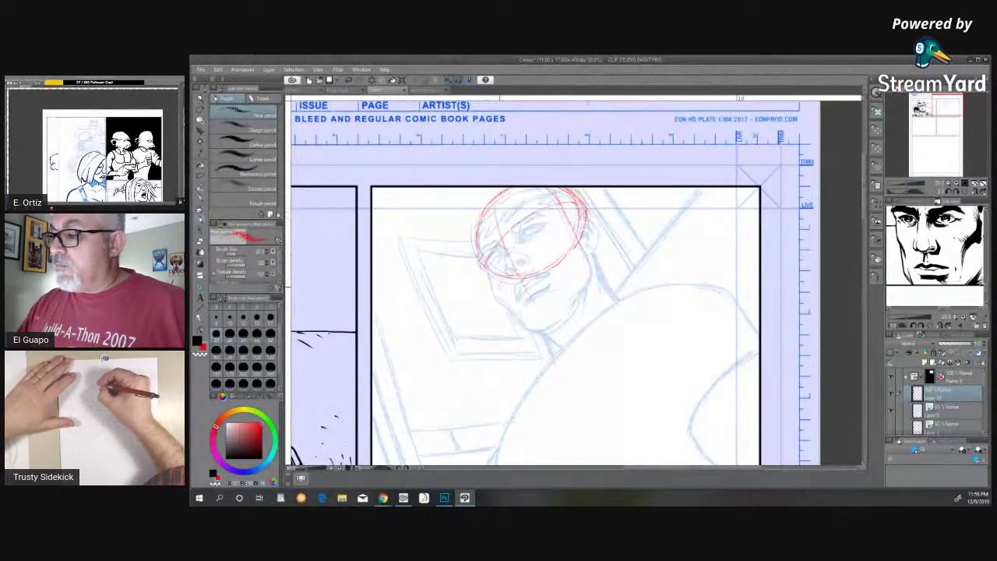
- Undo the red construction oval and guidelines over the man's head
{"action": "left_click_drag", "start_coordinate": [580, 229], "coordinate": [530, 253]}
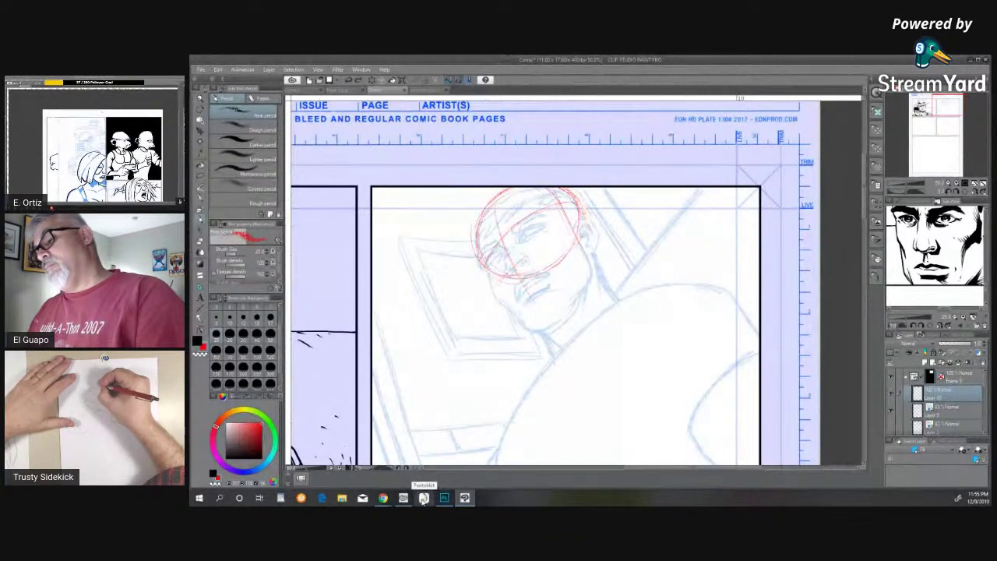
{"action": "key", "text": "ctrl+z"}
{"action": "key", "text": "ctrl+z"}
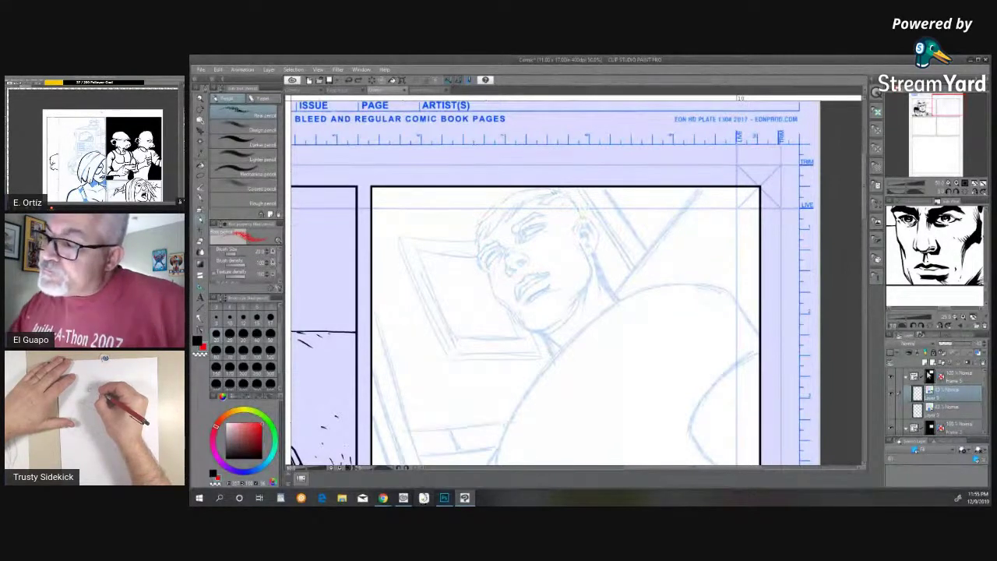
- Add a new layer and sketch red facial guidelines, a centre line with curved brow, nose and mouth guides, plus the top of the cranium
{"action": "left_click", "coordinate": [925, 363]}
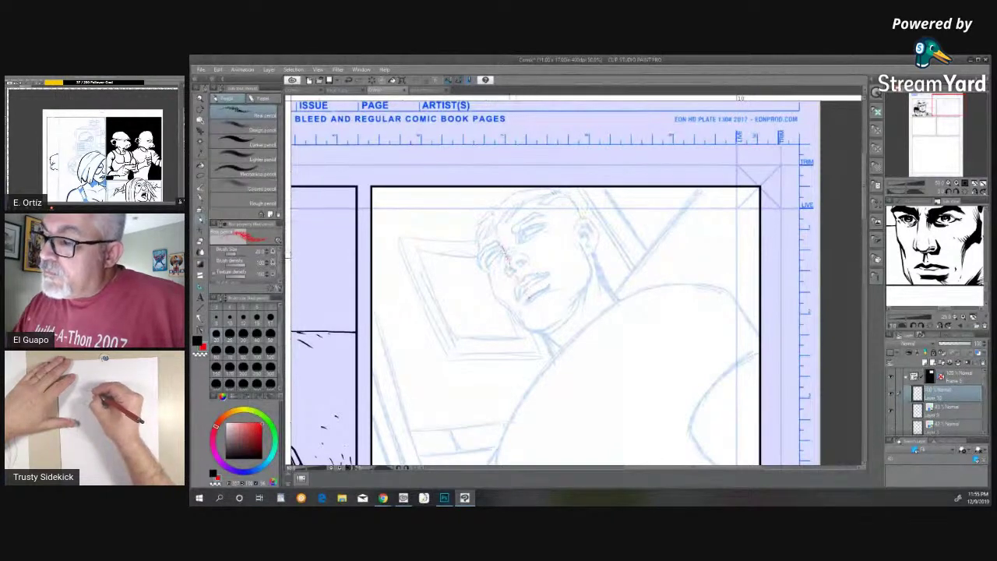
{"action": "left_click_drag", "start_coordinate": [493, 212], "coordinate": [532, 302]}
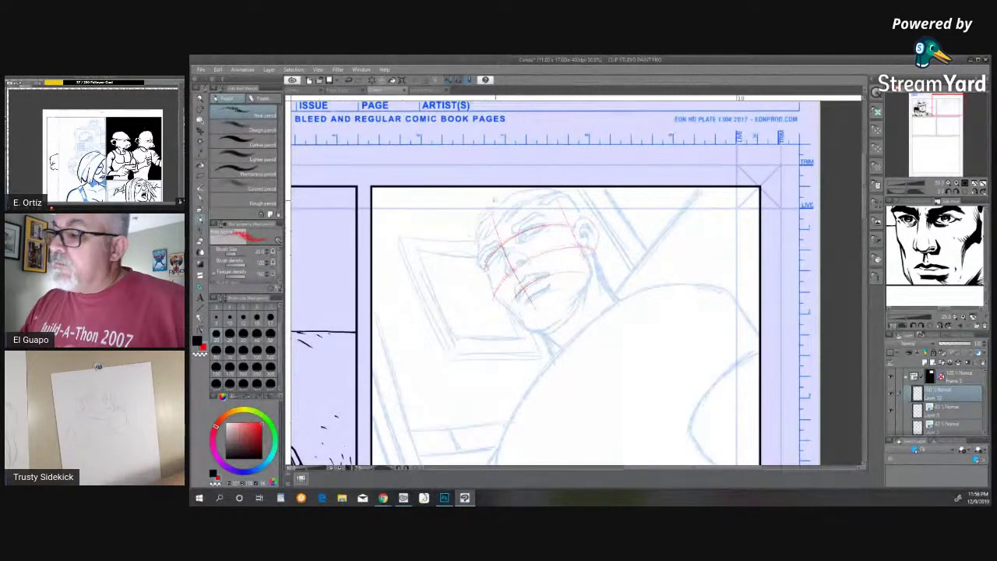
{"action": "left_click_drag", "start_coordinate": [475, 225], "coordinate": [517, 192]}
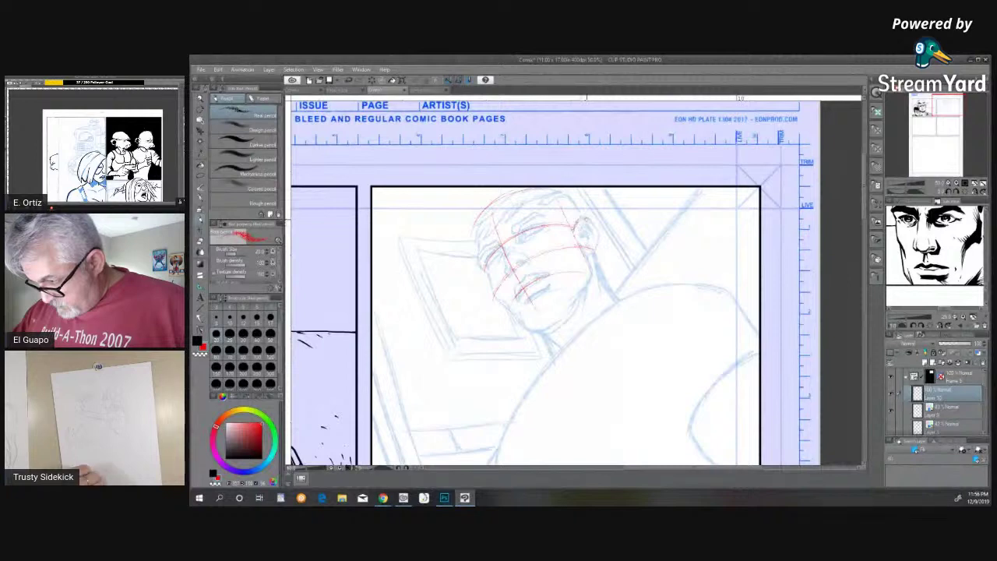
- Sketch the ear in red and extend the cranium outline around the back and far side of the head
{"action": "mouse_move", "coordinate": [577, 241]}
{"action": "left_mouse_down"}
{"action": "mouse_move", "coordinate": [585, 254]}
{"action": "mouse_move", "coordinate": [596, 234]}
{"action": "left_mouse_up"}
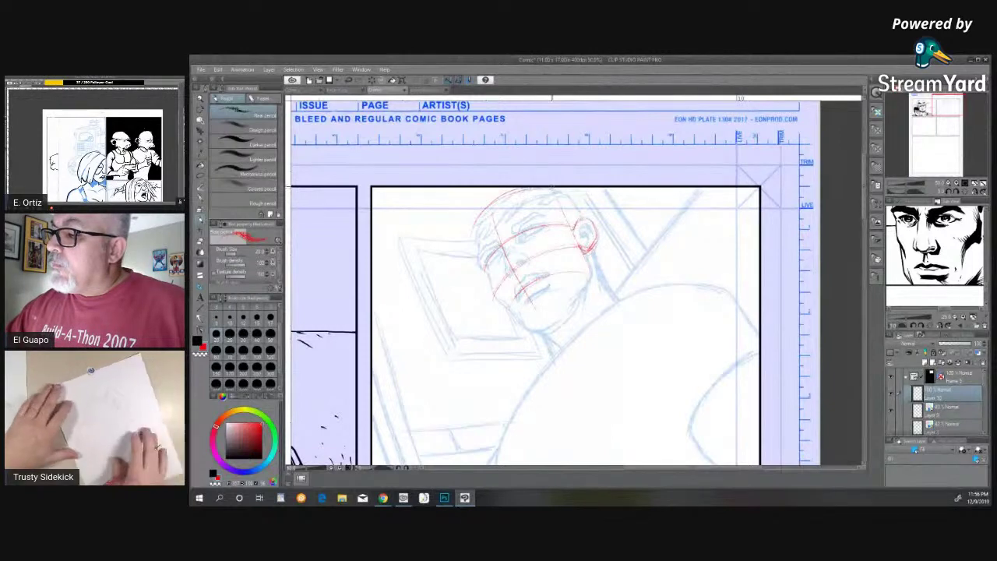
{"action": "left_click_drag", "start_coordinate": [578, 196], "coordinate": [594, 223]}
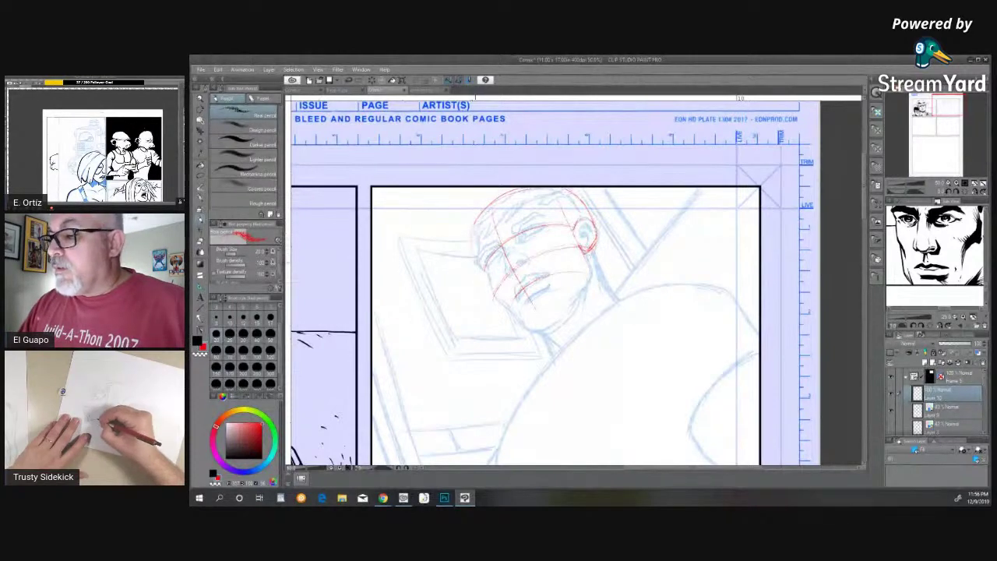
{"action": "mouse_move", "coordinate": [474, 222]}
{"action": "left_mouse_down"}
{"action": "mouse_move", "coordinate": [480, 272]}
{"action": "mouse_move", "coordinate": [524, 278]}
{"action": "left_mouse_up"}
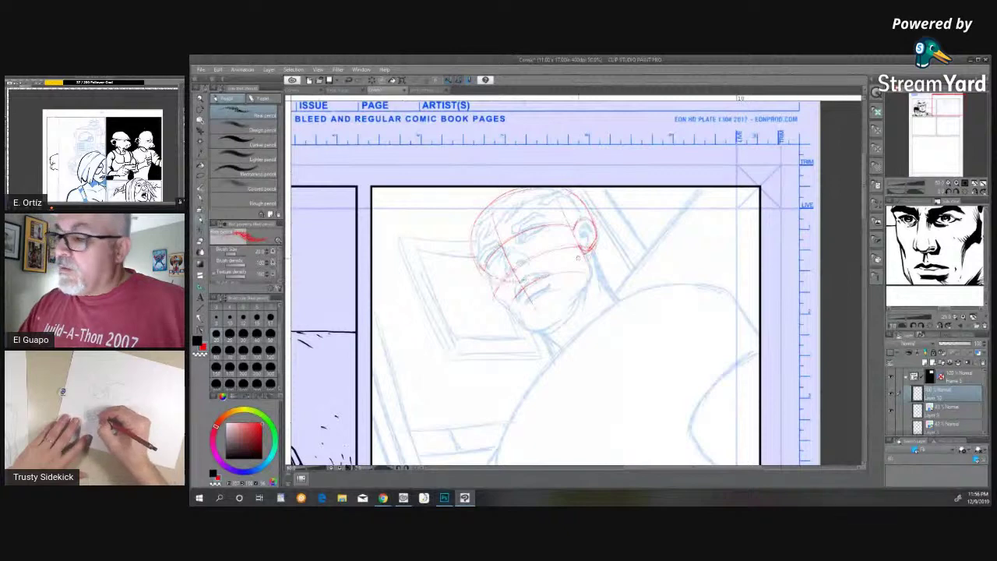
{"action": "left_click_drag", "start_coordinate": [595, 226], "coordinate": [591, 245]}
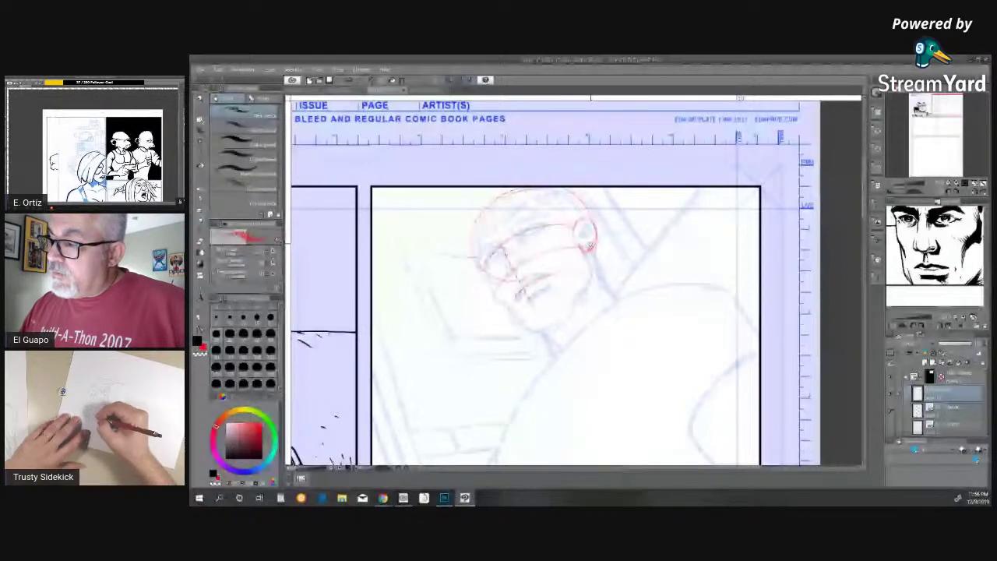
- Sketch the chin, the far jawline and the cheek and mouth planes in red over the lower face
{"action": "left_click_drag", "start_coordinate": [546, 323], "coordinate": [532, 331]}
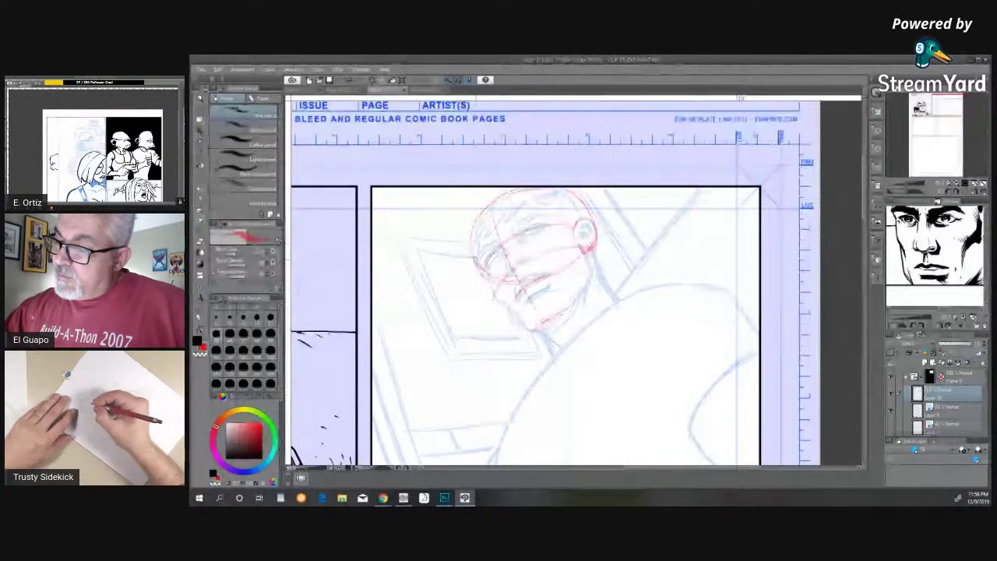
{"action": "left_click_drag", "start_coordinate": [492, 294], "coordinate": [514, 301]}
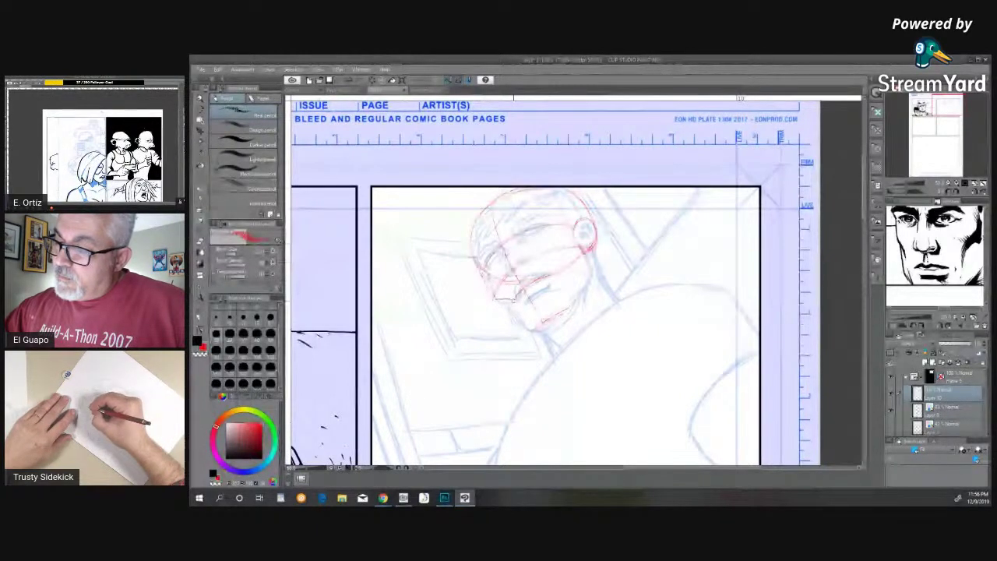
{"action": "left_click_drag", "start_coordinate": [501, 304], "coordinate": [537, 330]}
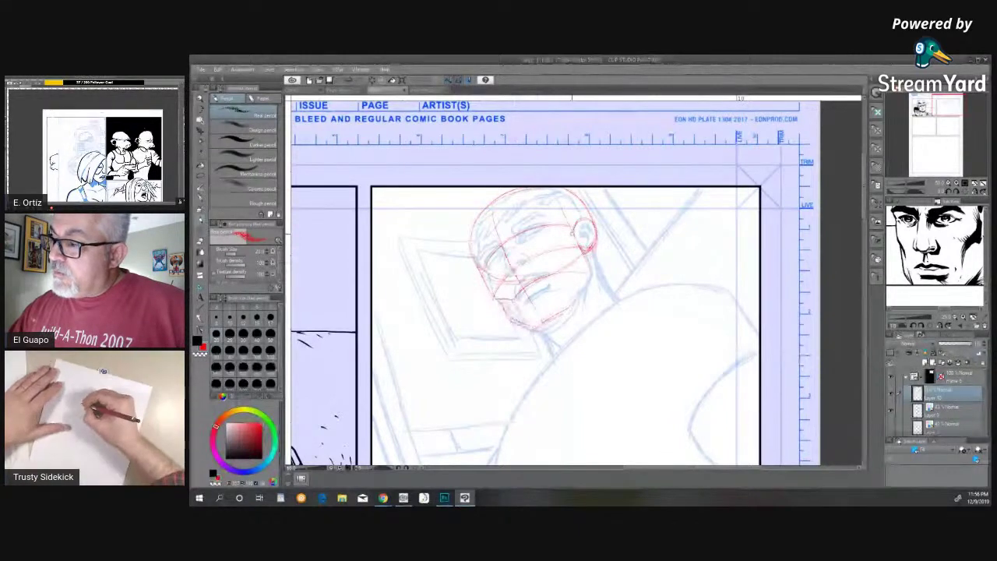
{"action": "left_click_drag", "start_coordinate": [558, 271], "coordinate": [568, 307]}
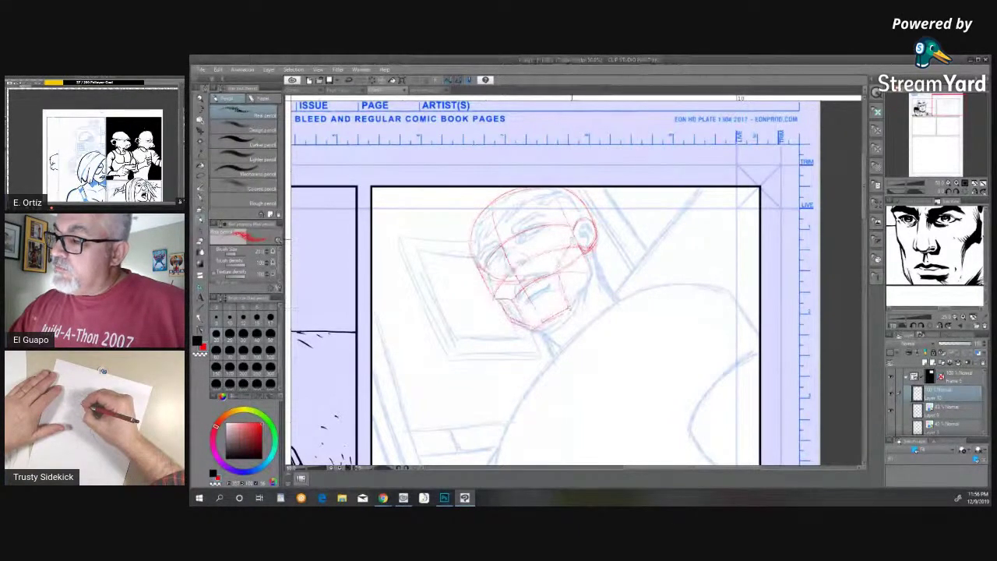
{"action": "left_click_drag", "start_coordinate": [552, 198], "coordinate": [571, 232]}
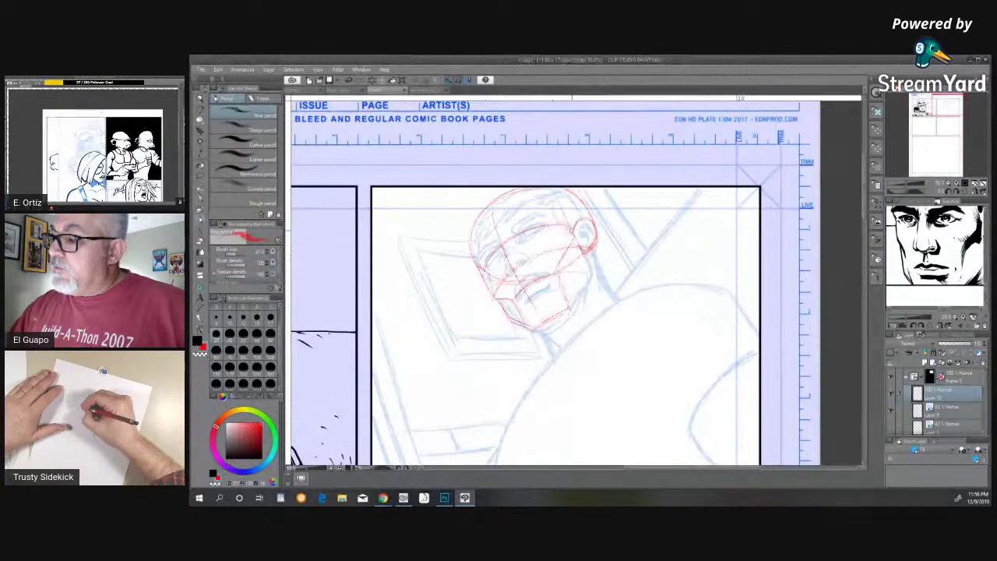
{"action": "left_click_drag", "start_coordinate": [555, 272], "coordinate": [570, 312]}
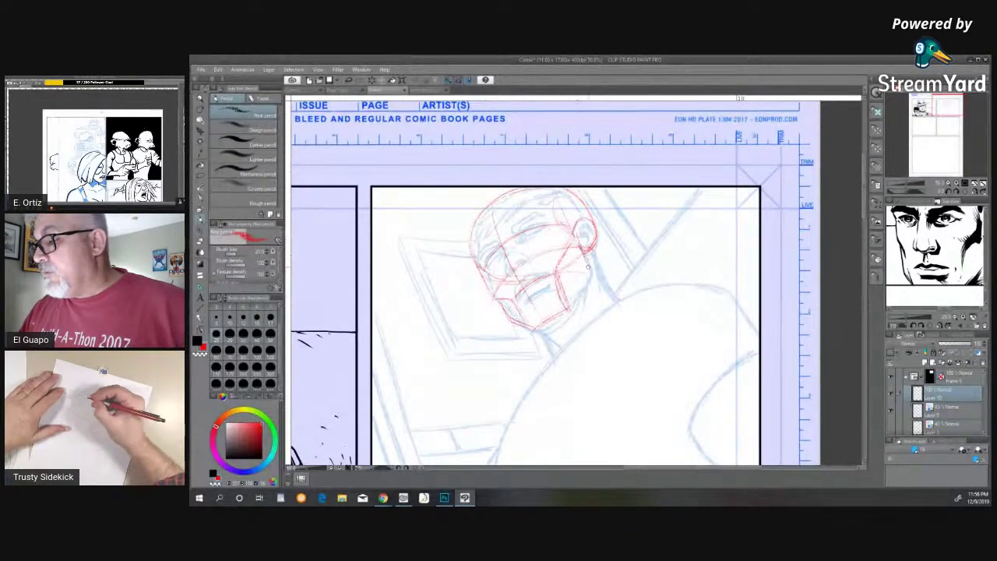
- Draw the man's neck in red from below the ear and jaw down to the shoulder line
{"action": "mouse_move", "coordinate": [586, 252]}
{"action": "left_mouse_down"}
{"action": "mouse_move", "coordinate": [552, 333]}
{"action": "mouse_move", "coordinate": [538, 332]}
{"action": "mouse_move", "coordinate": [559, 343]}
{"action": "mouse_move", "coordinate": [547, 360]}
{"action": "mouse_move", "coordinate": [589, 299]}
{"action": "mouse_move", "coordinate": [588, 283]}
{"action": "mouse_move", "coordinate": [577, 325]}
{"action": "mouse_move", "coordinate": [580, 289]}
{"action": "mouse_move", "coordinate": [575, 299]}
{"action": "mouse_move", "coordinate": [598, 311]}
{"action": "left_mouse_up"}
{"action": "left_click_drag", "start_coordinate": [592, 245], "coordinate": [603, 279]}
{"action": "mouse_move", "coordinate": [605, 280]}
{"action": "left_mouse_down"}
{"action": "mouse_move", "coordinate": [623, 302]}
{"action": "mouse_move", "coordinate": [610, 286]}
{"action": "left_mouse_up"}
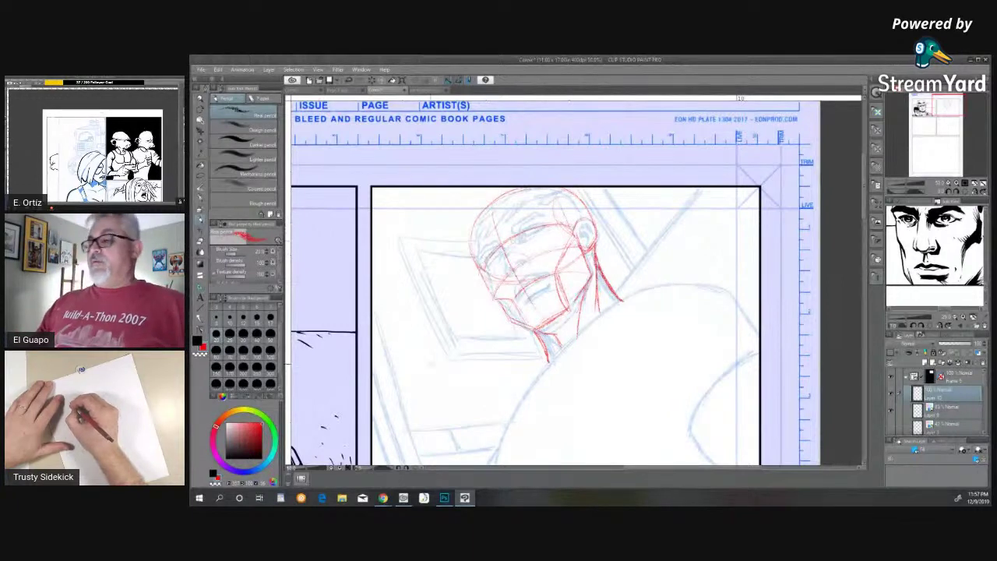
- Draw the hairline, eyes, nose, lips and inner ear in red over the construction guides
{"action": "mouse_move", "coordinate": [403, 498]}
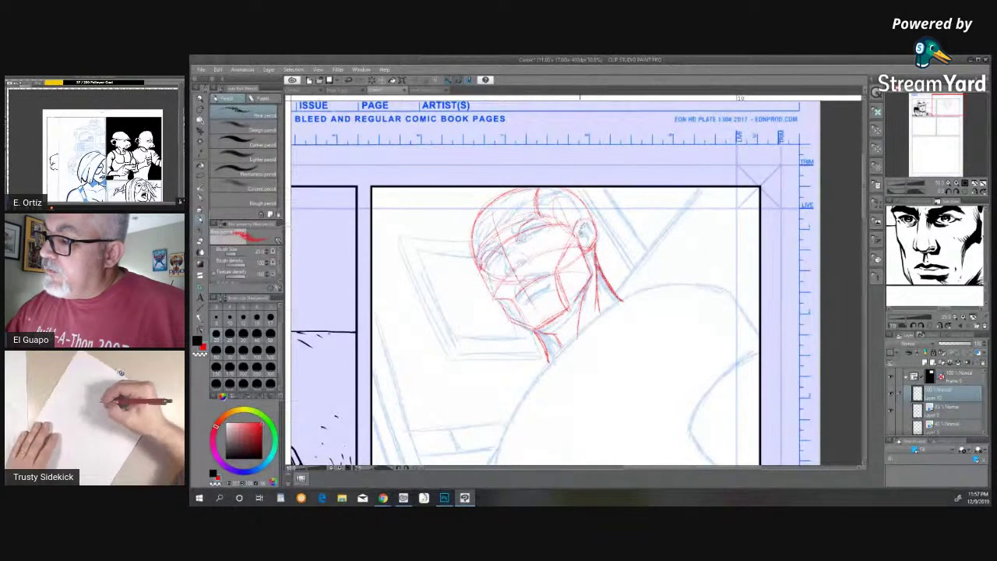
{"action": "mouse_move", "coordinate": [584, 225]}
{"action": "left_mouse_down"}
{"action": "mouse_move", "coordinate": [587, 250]}
{"action": "mouse_move", "coordinate": [597, 256]}
{"action": "mouse_move", "coordinate": [599, 246]}
{"action": "left_mouse_up"}
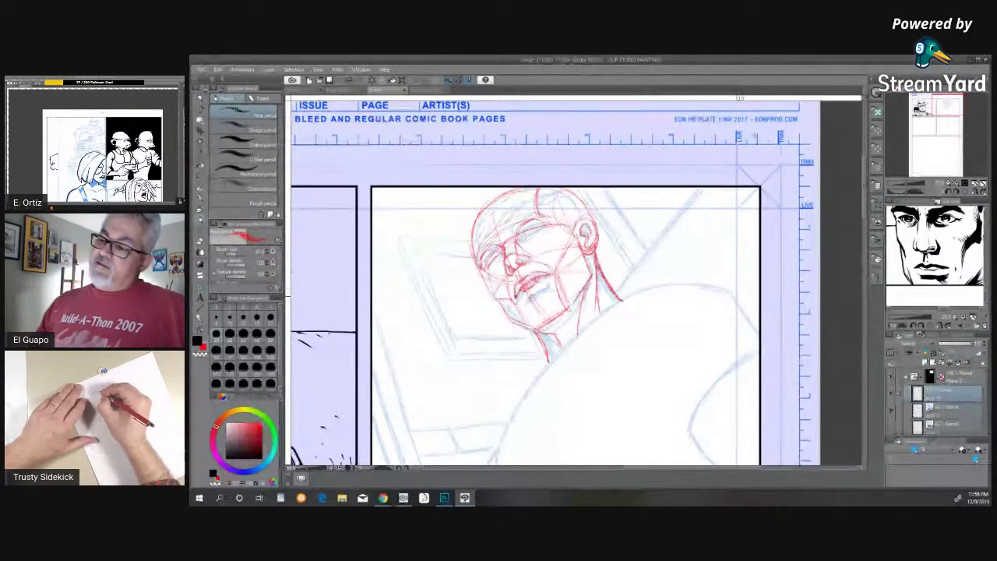
{"action": "mouse_move", "coordinate": [452, 500]}
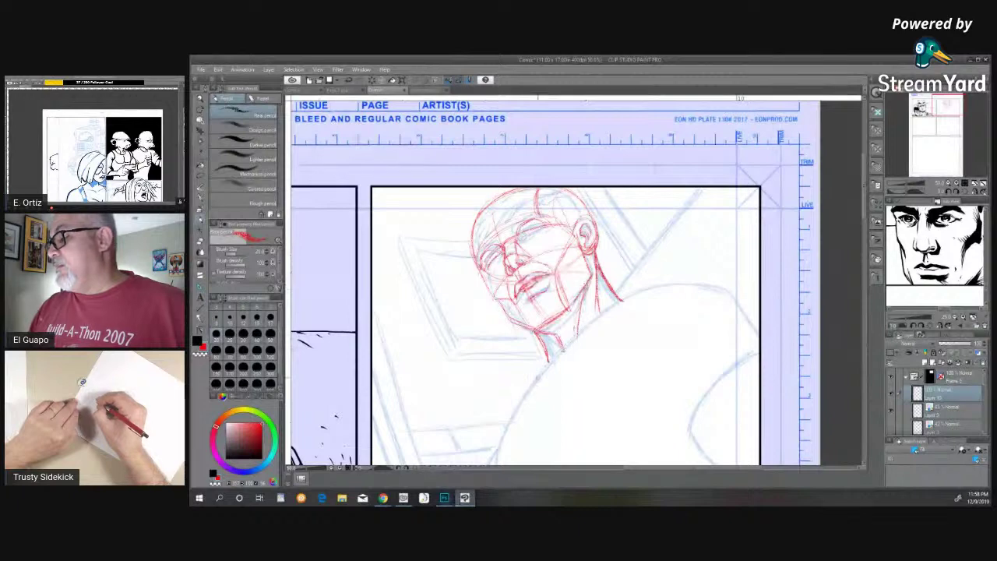
- Trace the shoulder contours and the inner arm curve in red down to the panel's edges
{"action": "mouse_move", "coordinate": [596, 315]}
{"action": "left_mouse_down"}
{"action": "mouse_move", "coordinate": [574, 325]}
{"action": "mouse_move", "coordinate": [657, 288]}
{"action": "mouse_move", "coordinate": [728, 293]}
{"action": "left_mouse_up"}
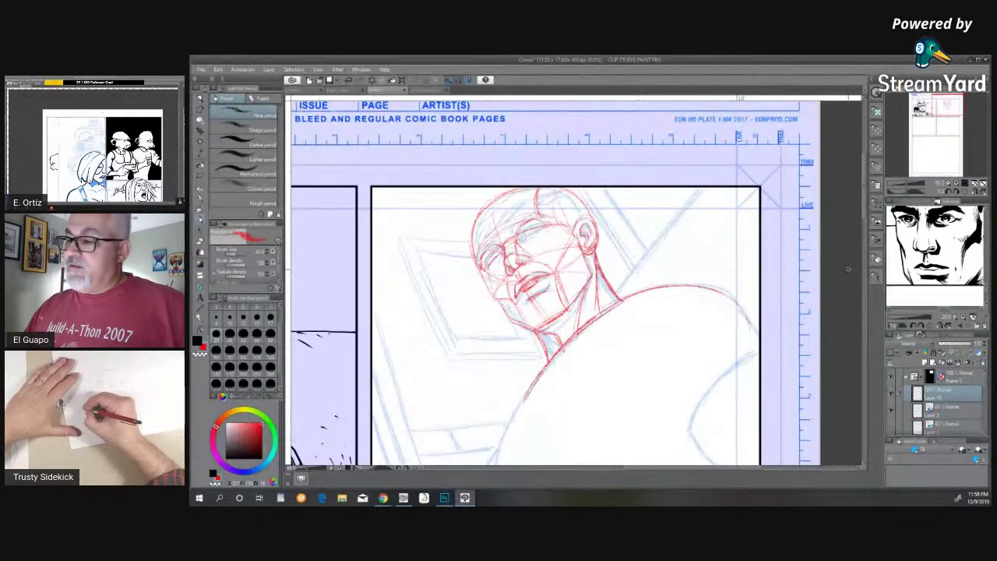
{"action": "scroll", "coordinate": [861, 227], "scroll_direction": "down", "scroll_amount": 3}
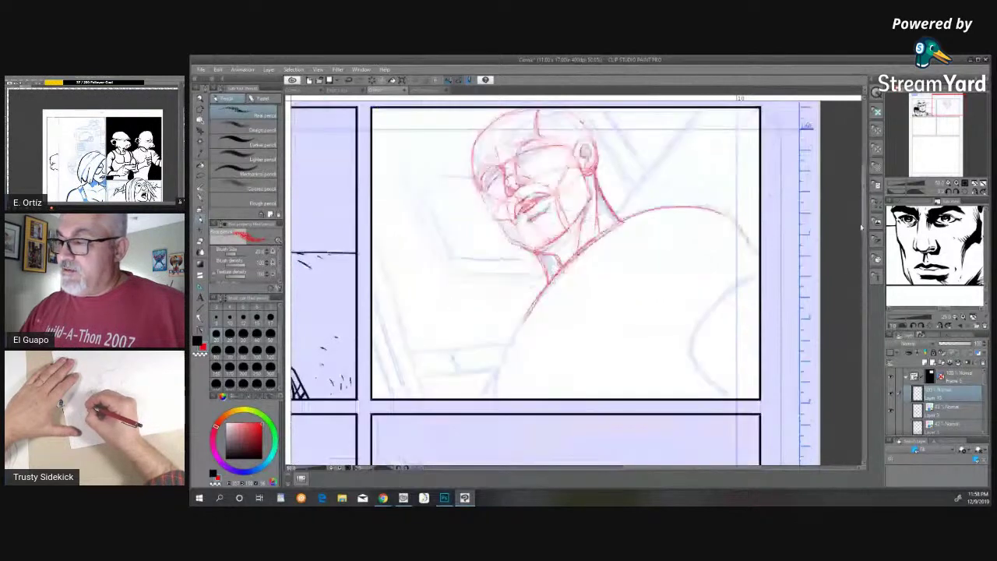
{"action": "left_click_drag", "start_coordinate": [861, 228], "coordinate": [861, 228]}
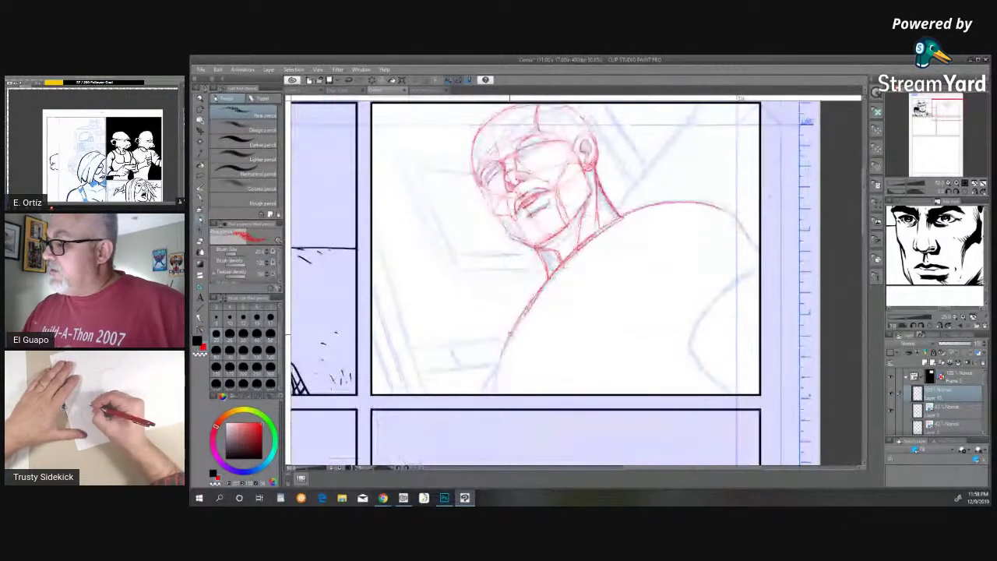
{"action": "left_click_drag", "start_coordinate": [517, 324], "coordinate": [494, 392]}
{"action": "mouse_move", "coordinate": [723, 208]}
{"action": "left_mouse_down"}
{"action": "mouse_move", "coordinate": [757, 252]}
{"action": "mouse_move", "coordinate": [690, 342]}
{"action": "mouse_move", "coordinate": [734, 391]}
{"action": "left_mouse_up"}
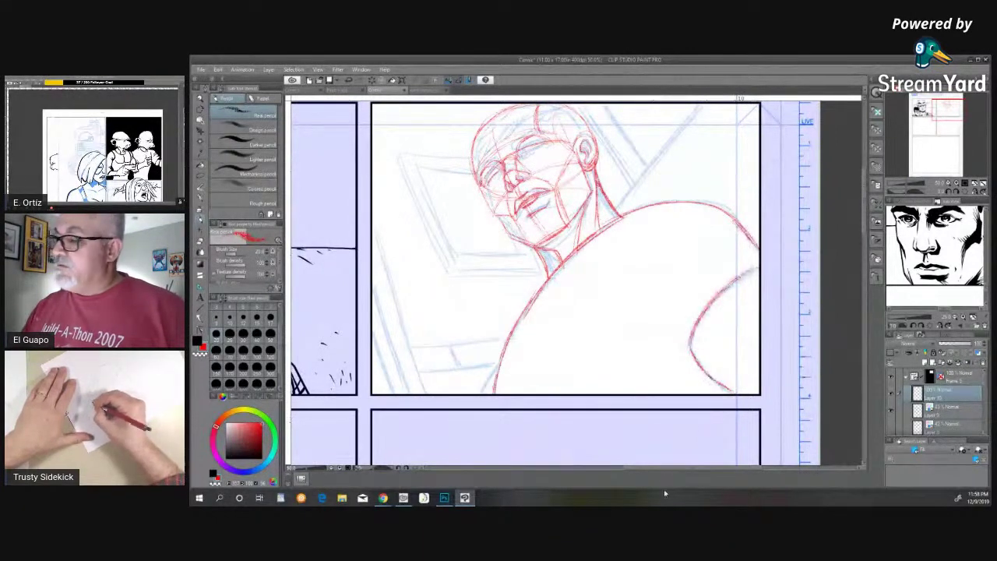